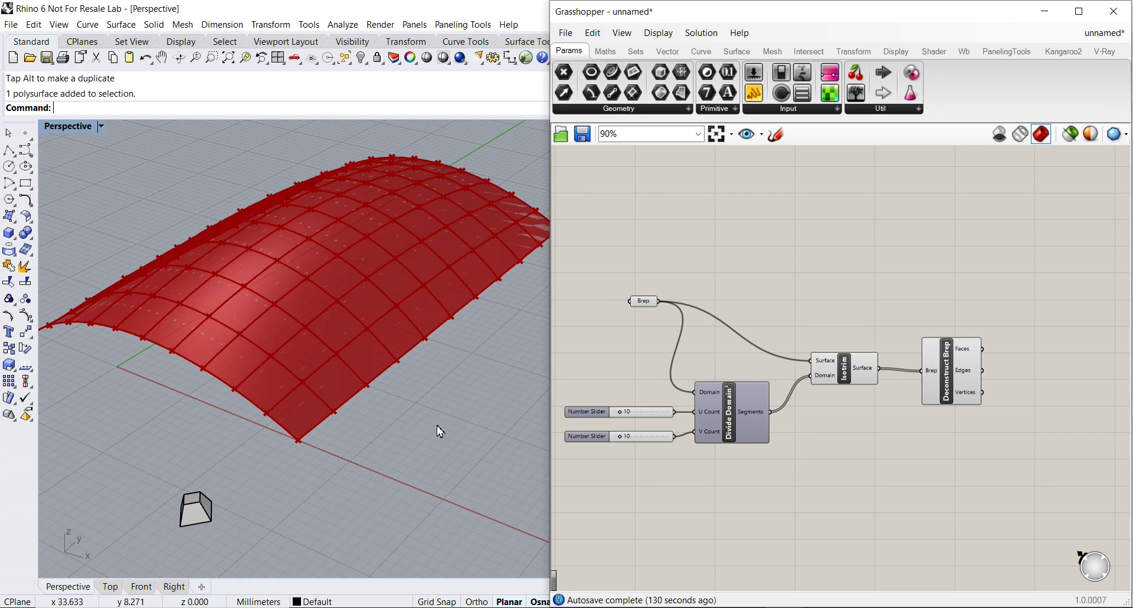
Examine the panelled vault surface and the small tapered block beside it in the Perspective view
mouse_move(438, 426)
right_mouse_down()
mouse_move(434, 447)
mouse_move(437, 431)
right_mouse_up()
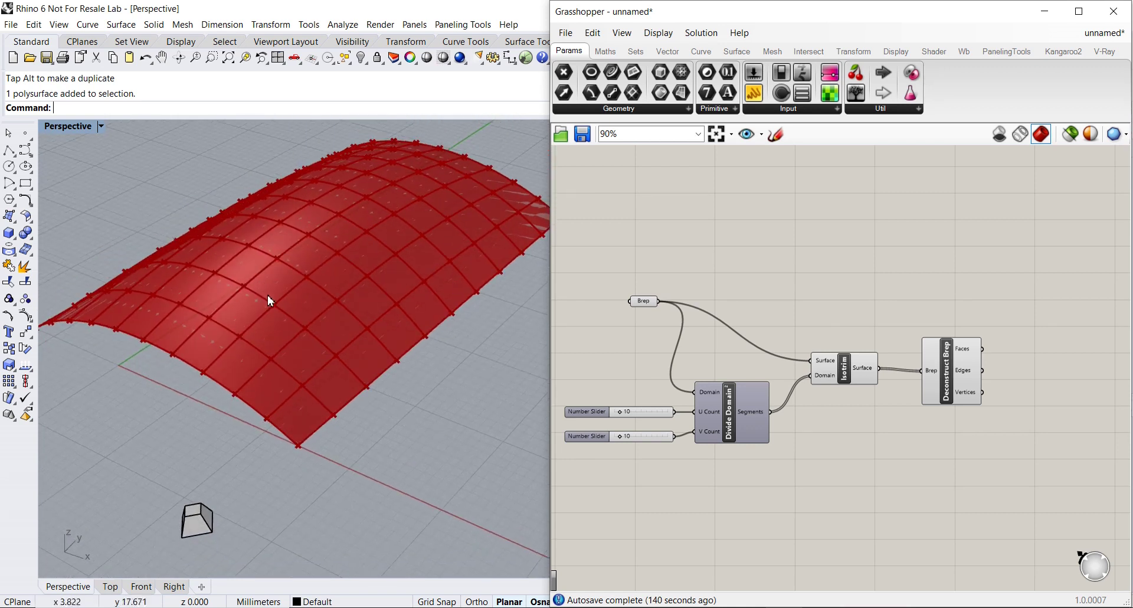
scroll(269, 300, "down", 2)
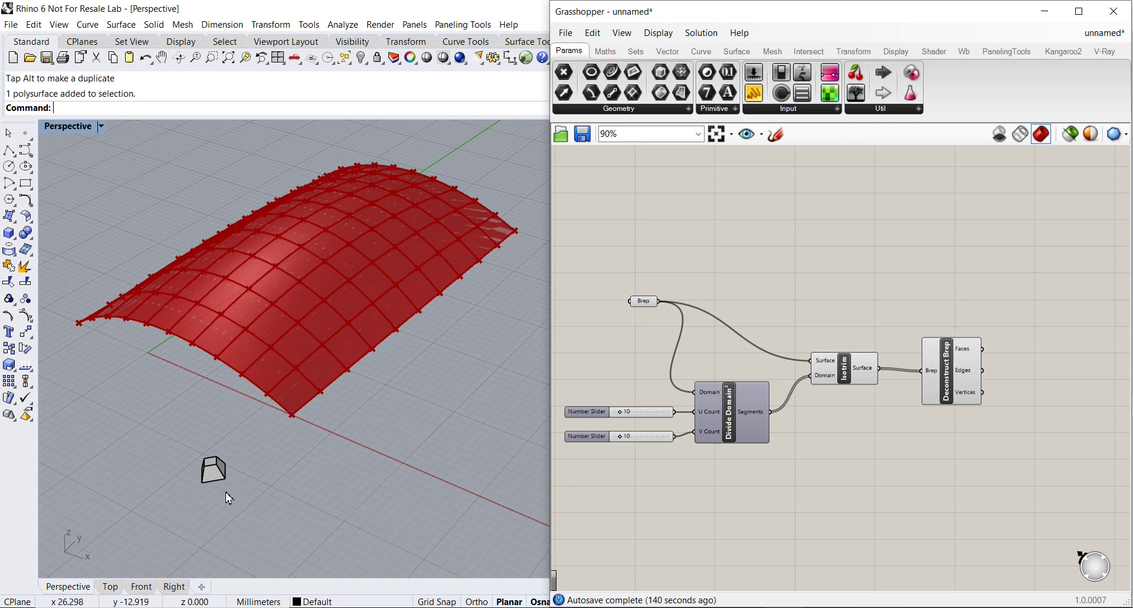
scroll(229, 498, "up", 2)
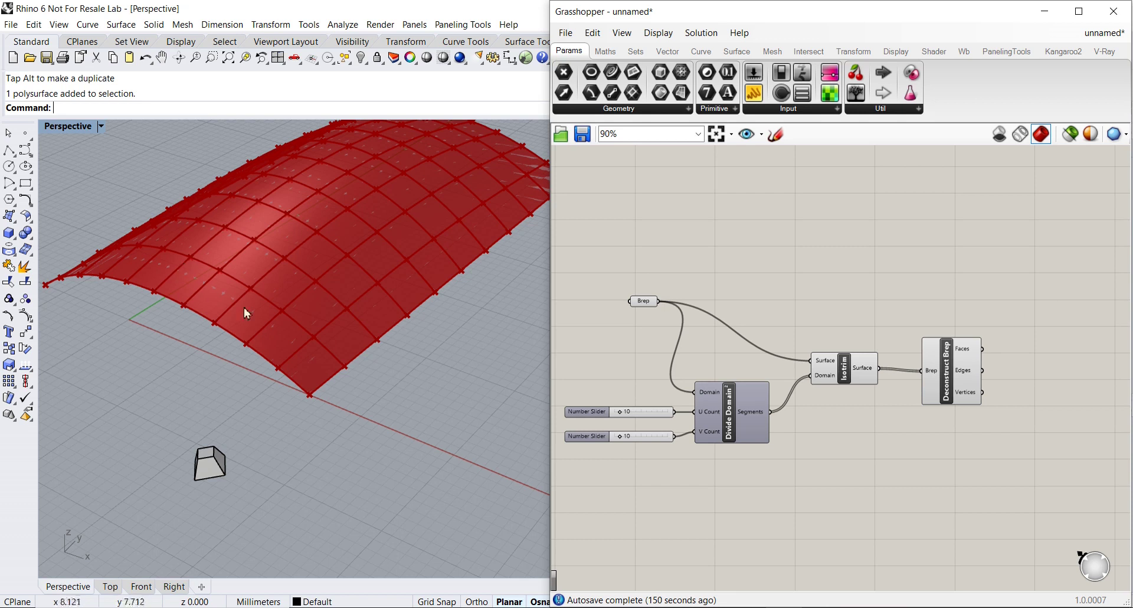
scroll(244, 308, "down", 2)
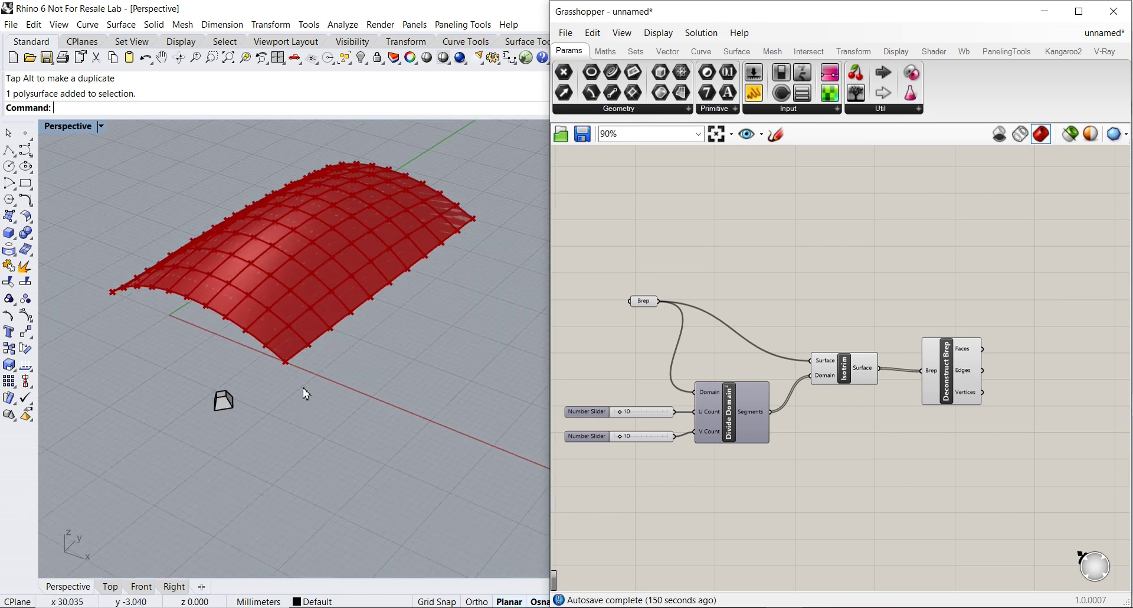
scroll(383, 438, "up", 3)
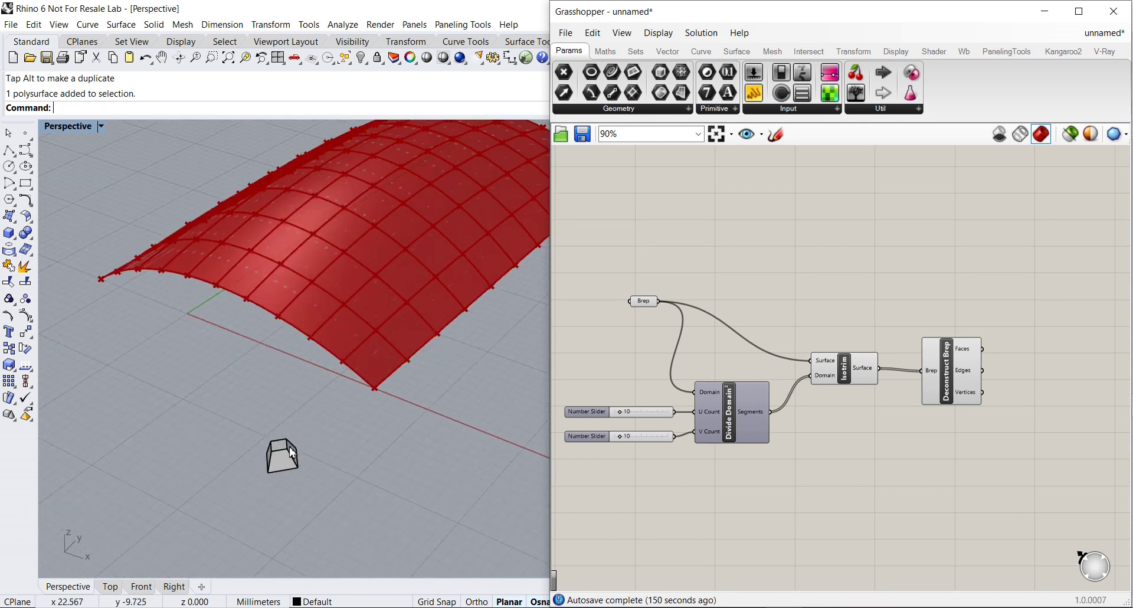
left_click(298, 450)
right_click_drag(357, 423, 286, 452, "shift")
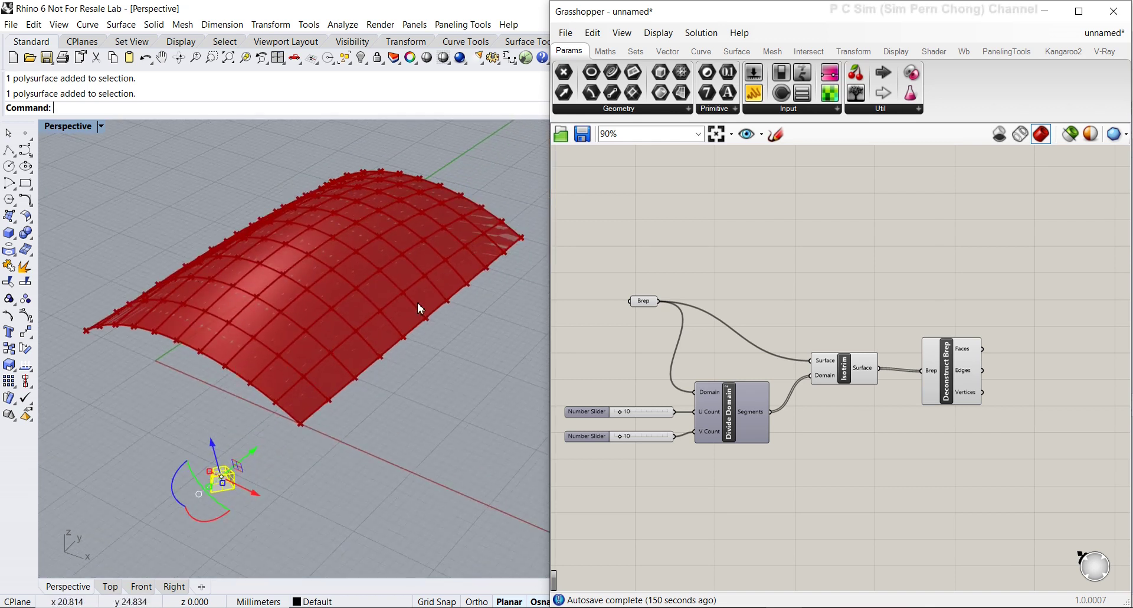
right_click_drag(415, 386, 398, 351, "shift")
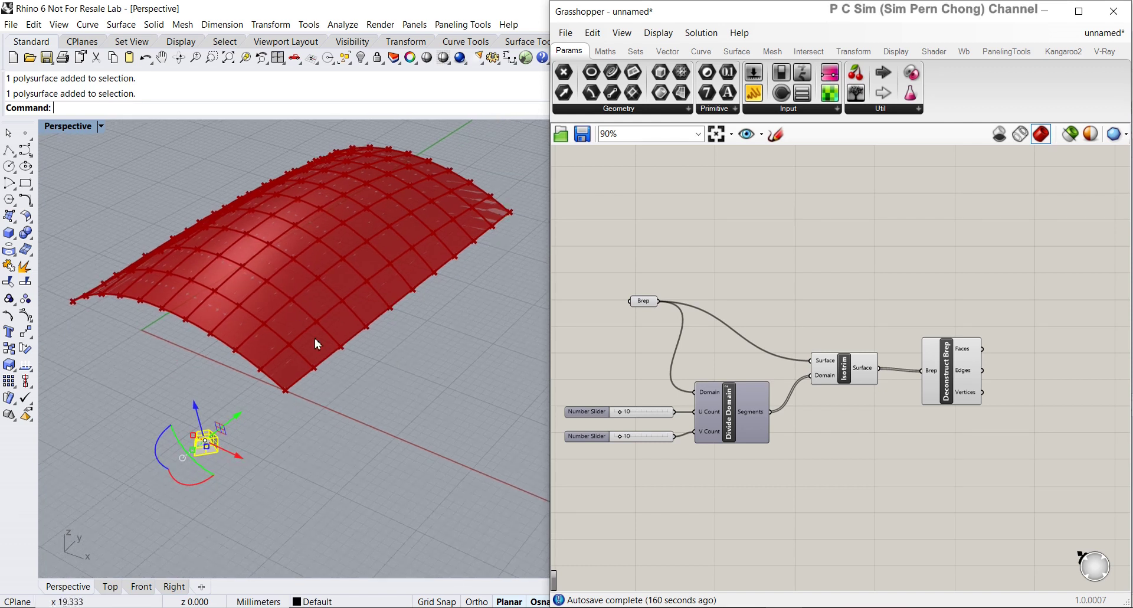
key("Escape")
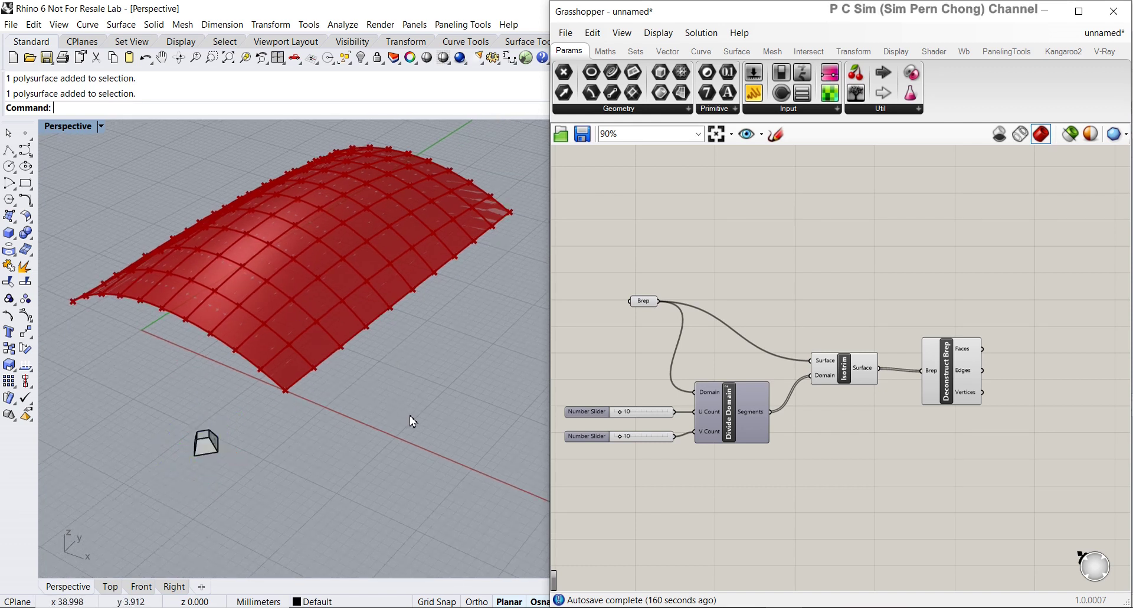
Add a Geometry parameter to the canvas above the Isotrim component
right_click_drag(771, 452, 790, 447)
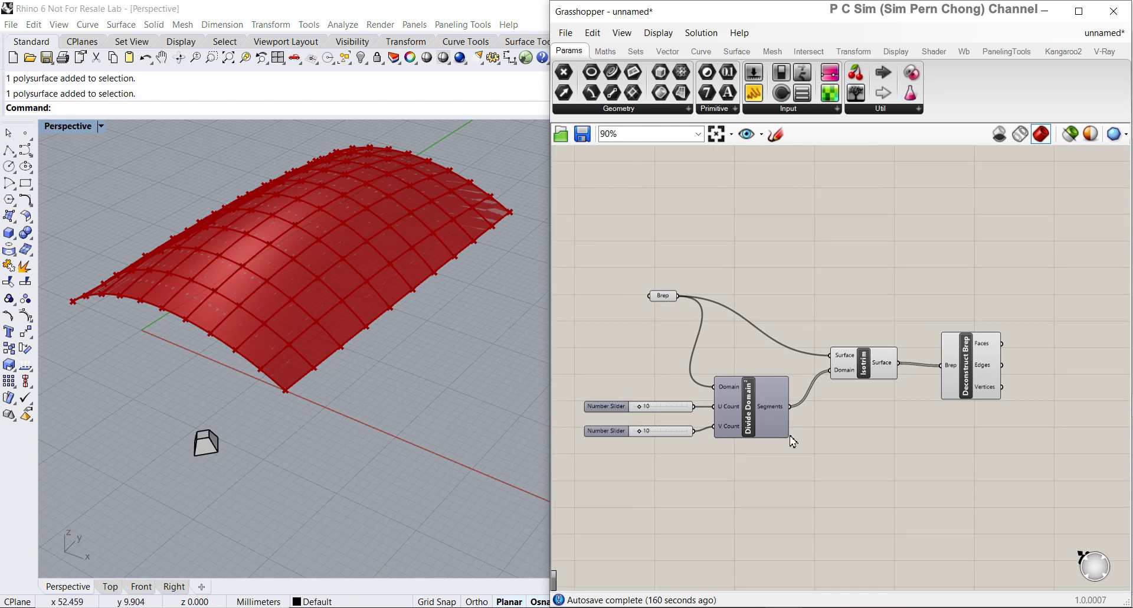
right_click_drag(782, 352, 744, 321)
scroll(244, 470, "up", 3)
scroll(242, 465, "up", 2)
right_click_drag(233, 433, 400, 456, "shift")
left_click(400, 468)
left_click(400, 456)
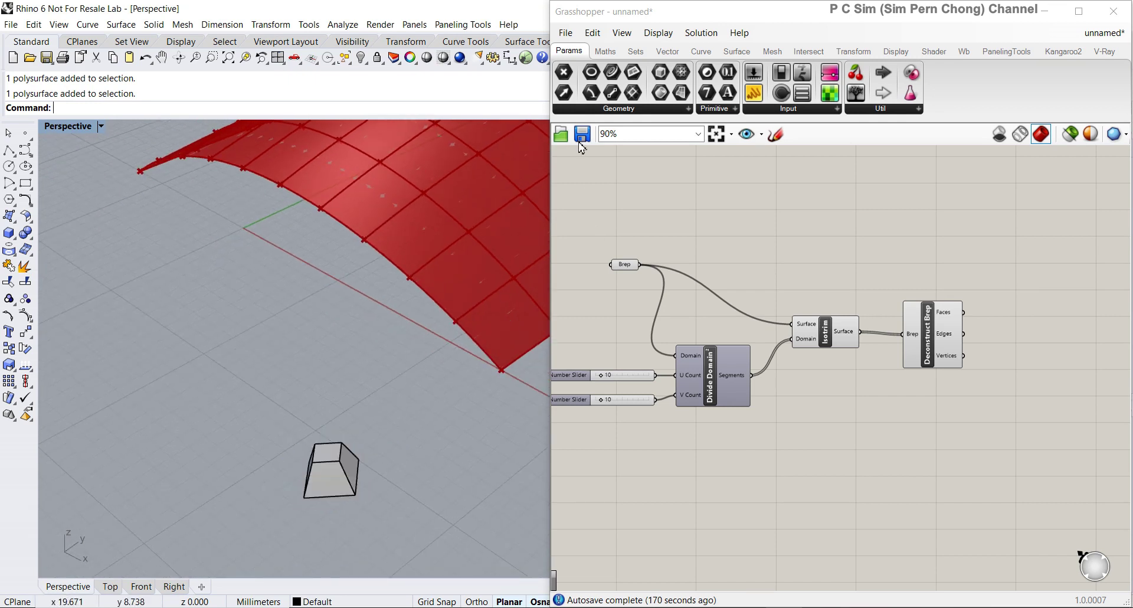
left_click(616, 111)
left_click(686, 292)
left_click(789, 204)
Reference the small tapered block as the single geometry of the Geometry parameter and reposition the parameter on the canvas
right_click(792, 209)
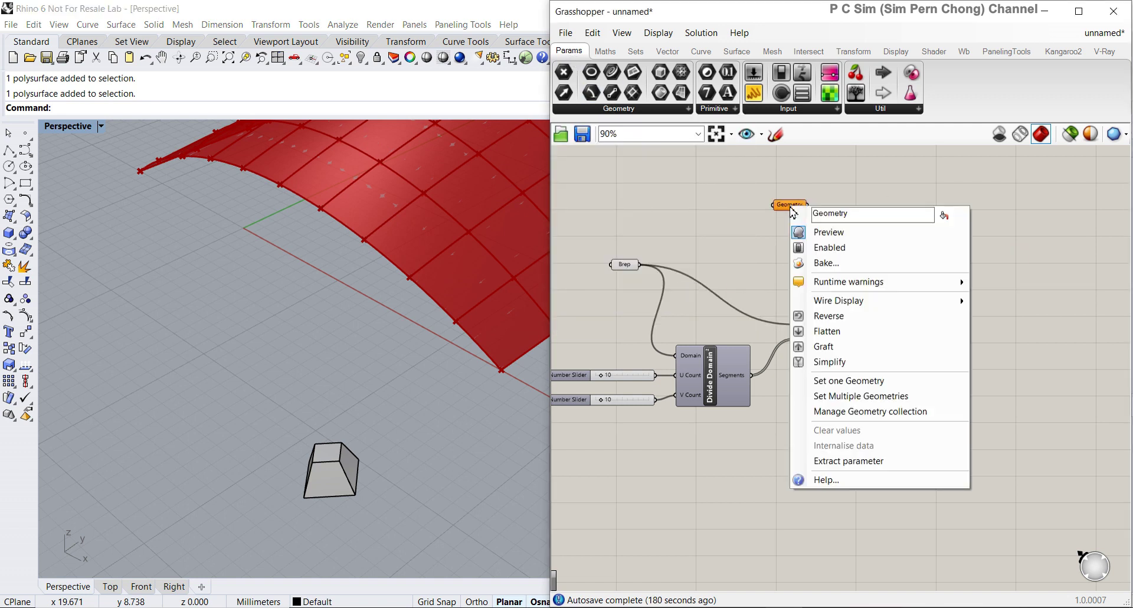
left_click(803, 381)
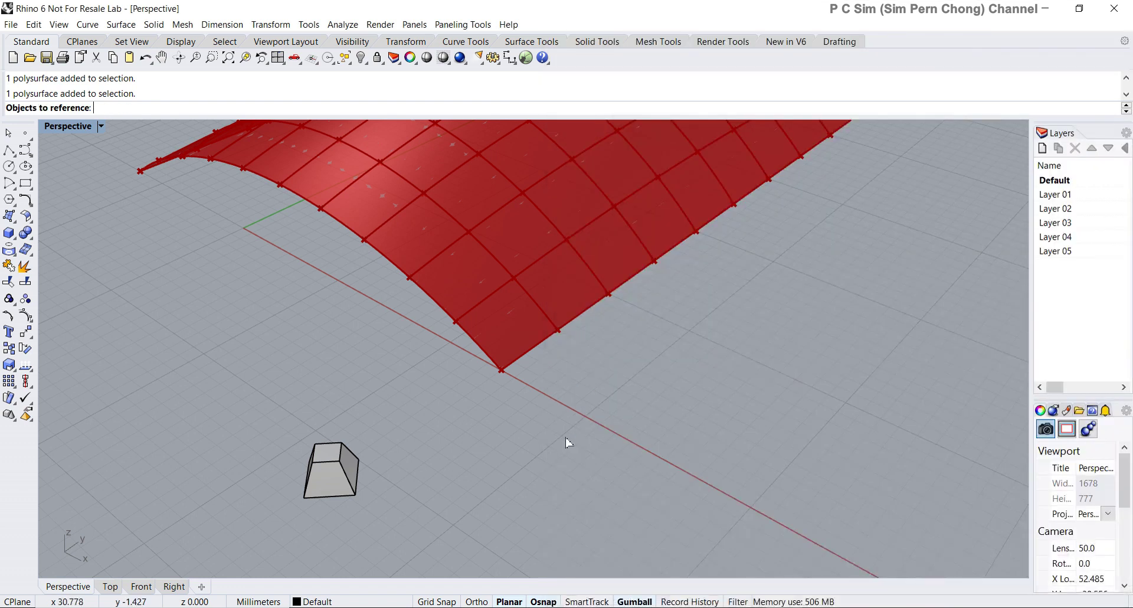
left_click(339, 464)
scroll(771, 238, "up", 2)
right_click_drag(775, 242, 671, 285)
scroll(701, 275, "down", 1)
left_click_drag(714, 235, 679, 249)
mouse_move(715, 281)
right_mouse_down()
mouse_move(709, 292)
mouse_move(699, 283)
right_mouse_up()
left_click(700, 282)
left_click(660, 246)
scroll(752, 289, "down", 2)
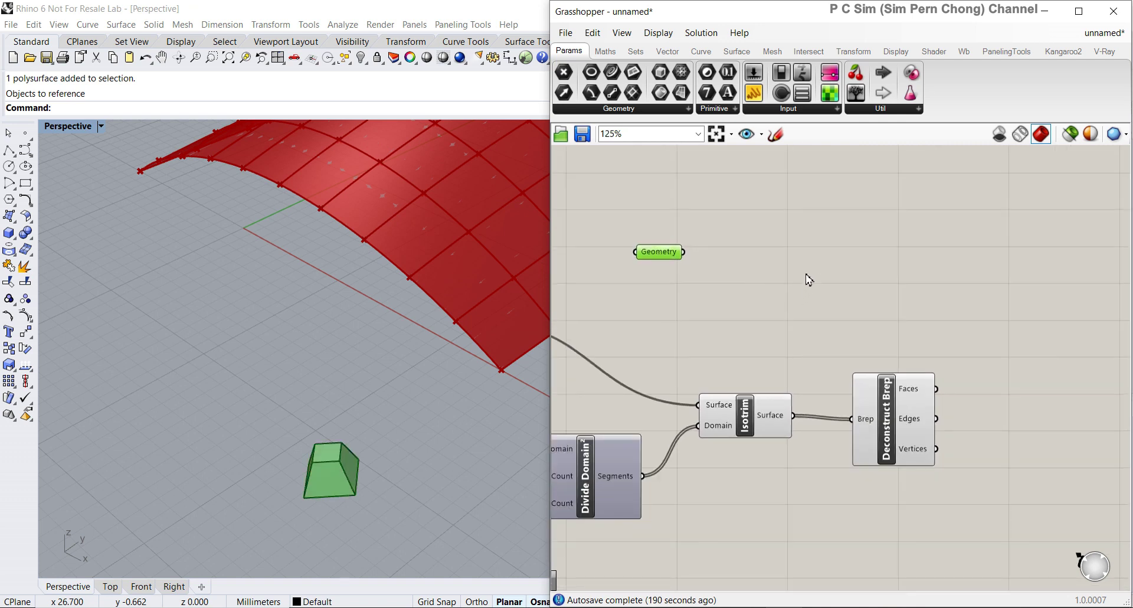
Add an Orient component and connect the Geometry parameter to its Geometry input
right_click_drag(814, 281, 773, 288)
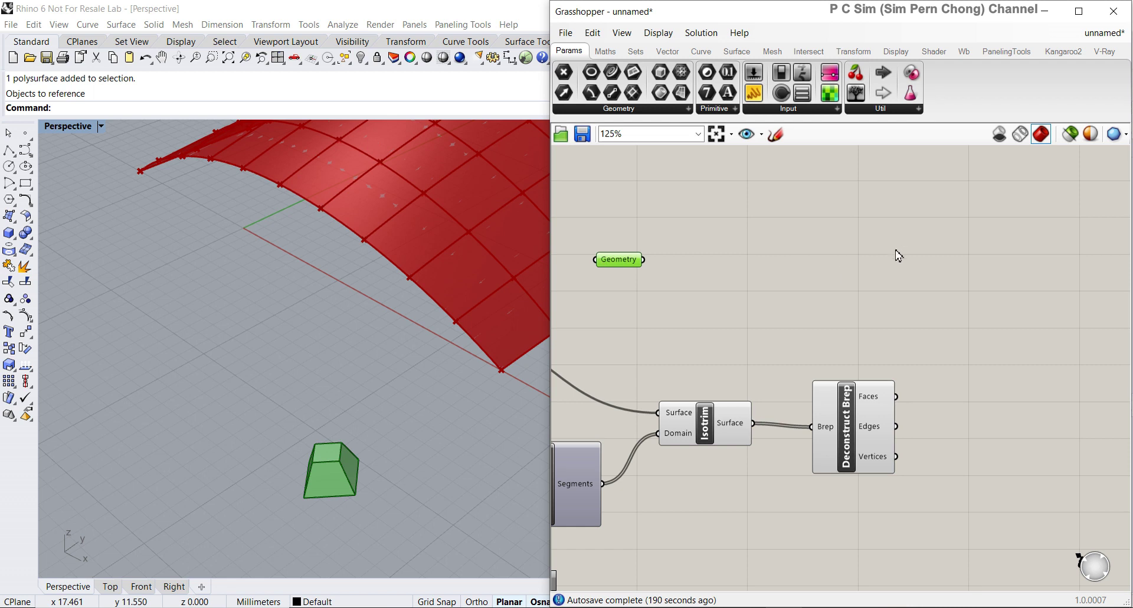
double_click(834, 242)
type("oreint")
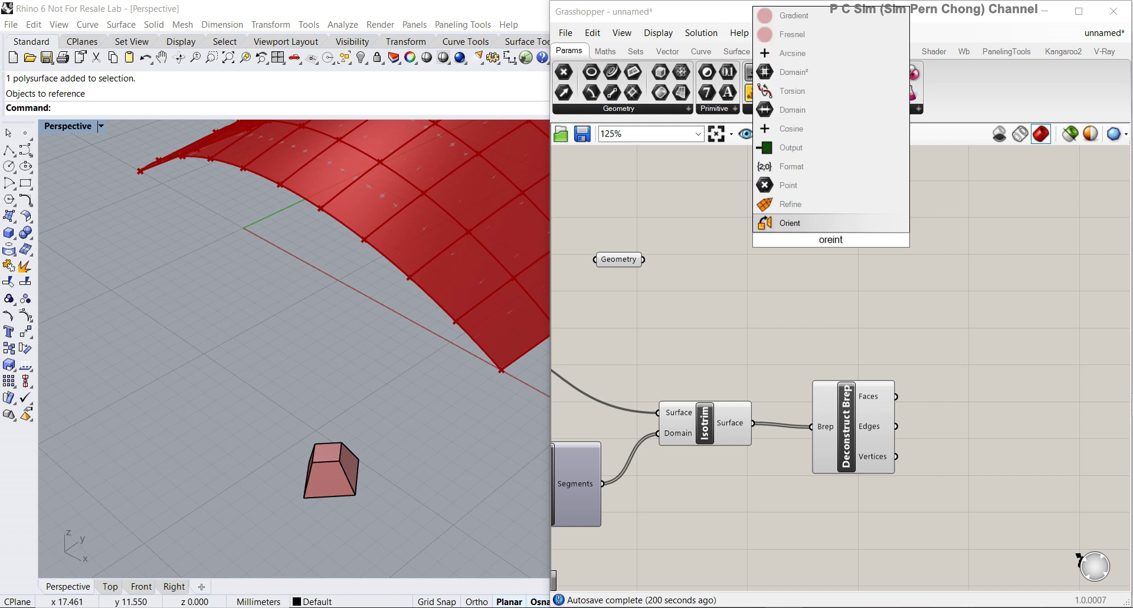
left_click(809, 230)
left_click_drag(843, 242, 966, 251)
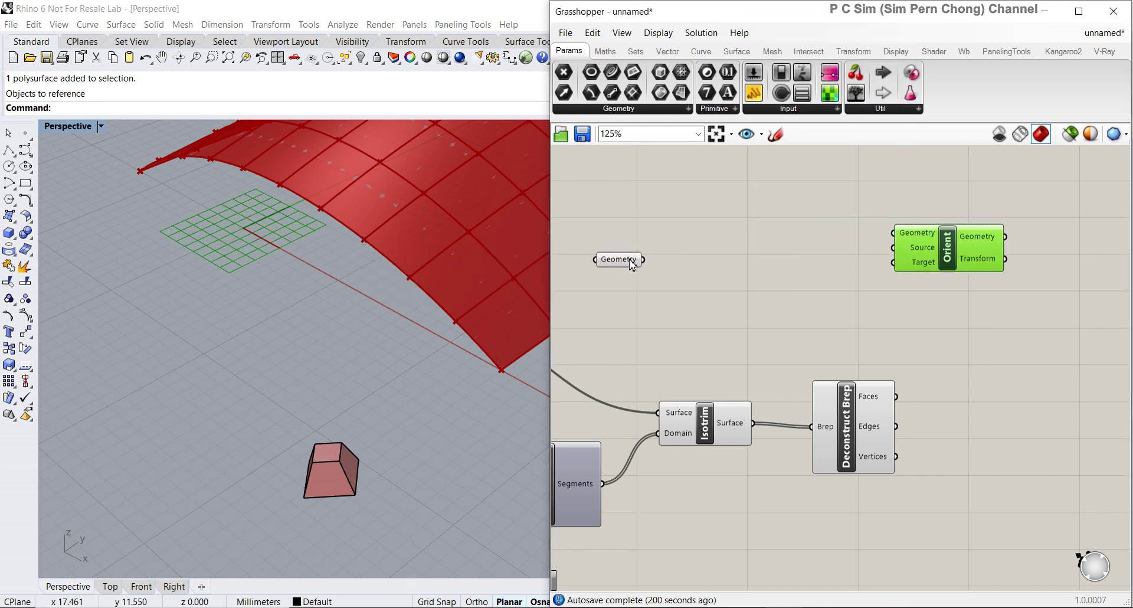
left_click_drag(643, 259, 923, 284)
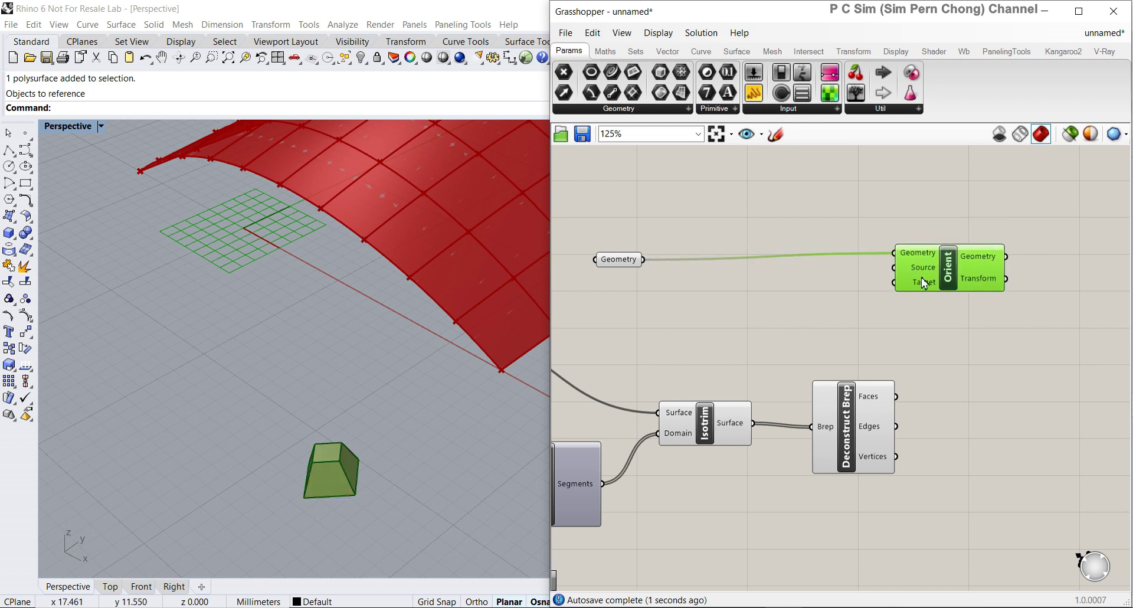
Rearrange the Geometry parameter and the Orient component to leave working space between them
scroll(924, 283, "up", 4)
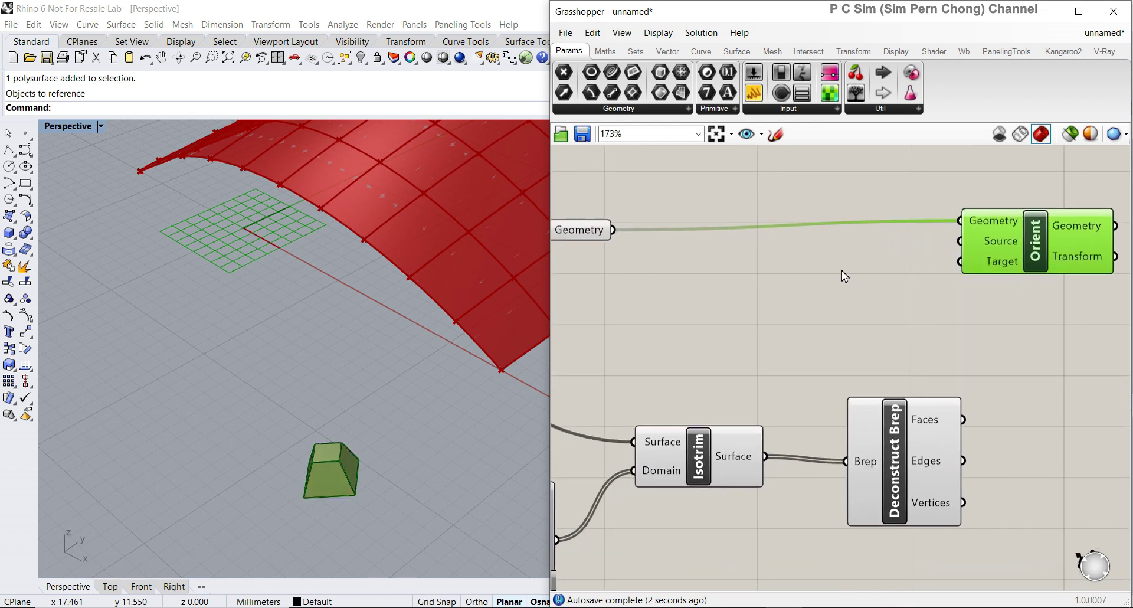
left_click_drag(587, 238, 767, 226)
right_click_drag(883, 319, 761, 316)
left_click_drag(891, 262, 940, 273)
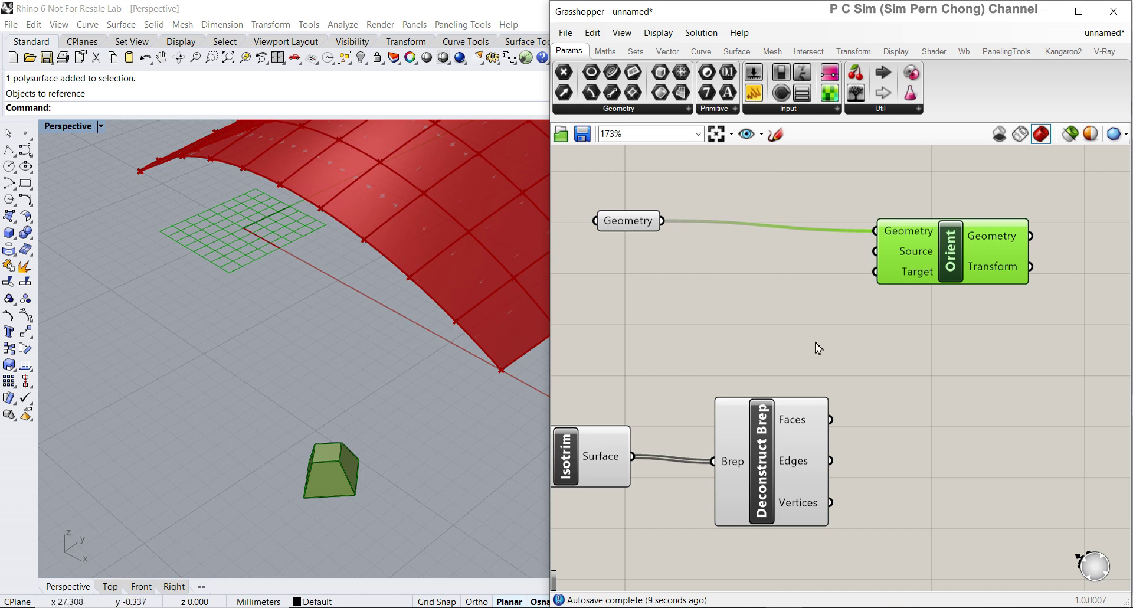
right_click_drag(367, 451, 381, 272)
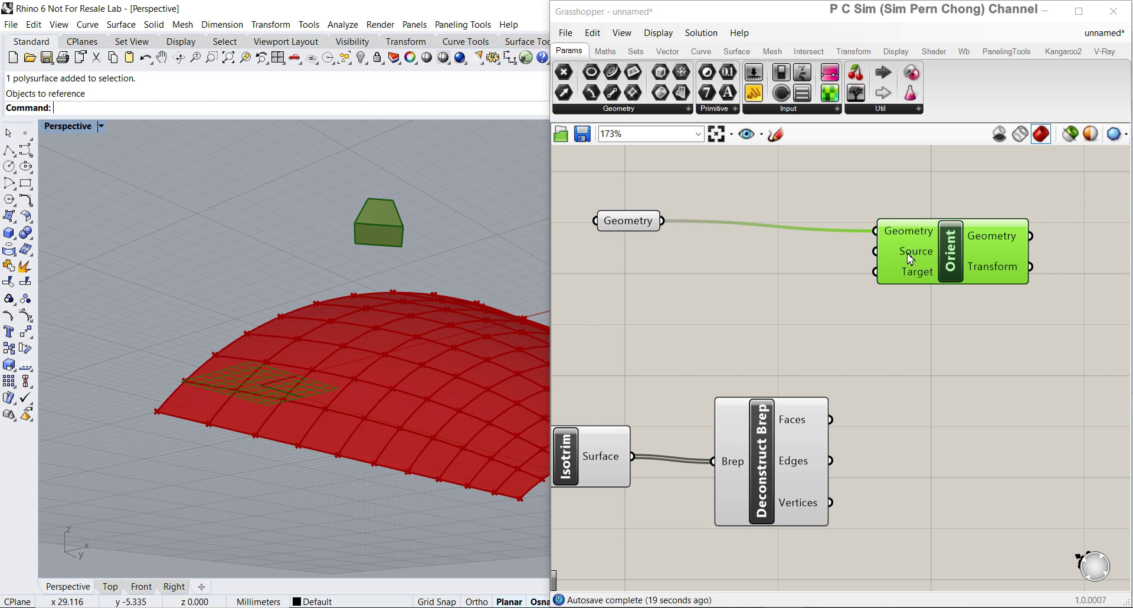
left_click_drag(635, 223, 617, 221)
right_click_drag(726, 248, 850, 263)
left_click_drag(731, 235, 670, 229)
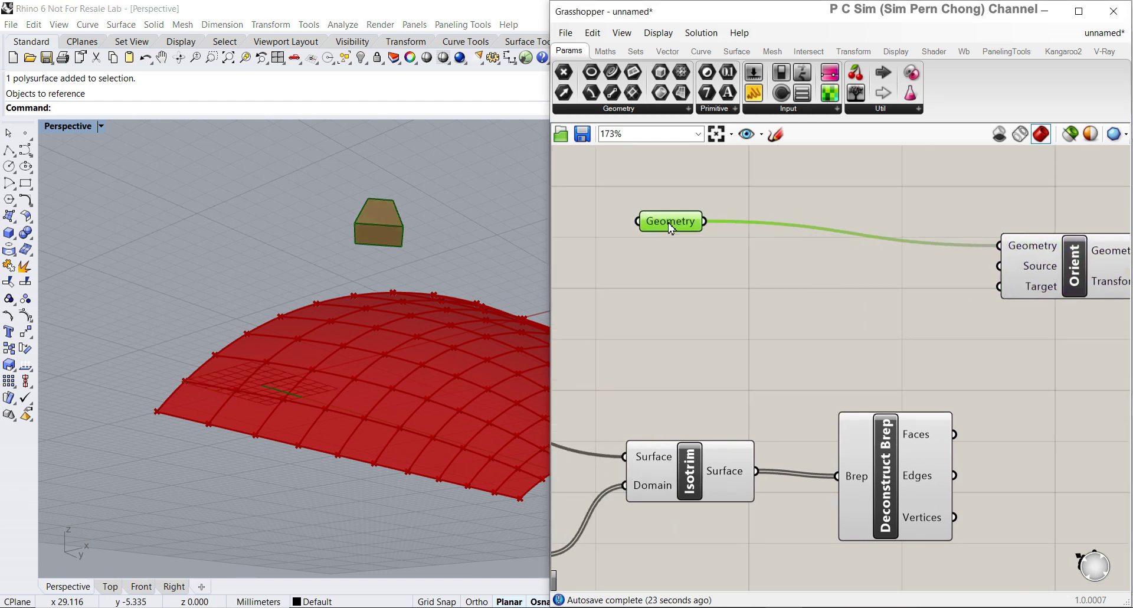
Add a Bounding Box component and connect the Geometry parameter to its Content input
double_click(731, 273)
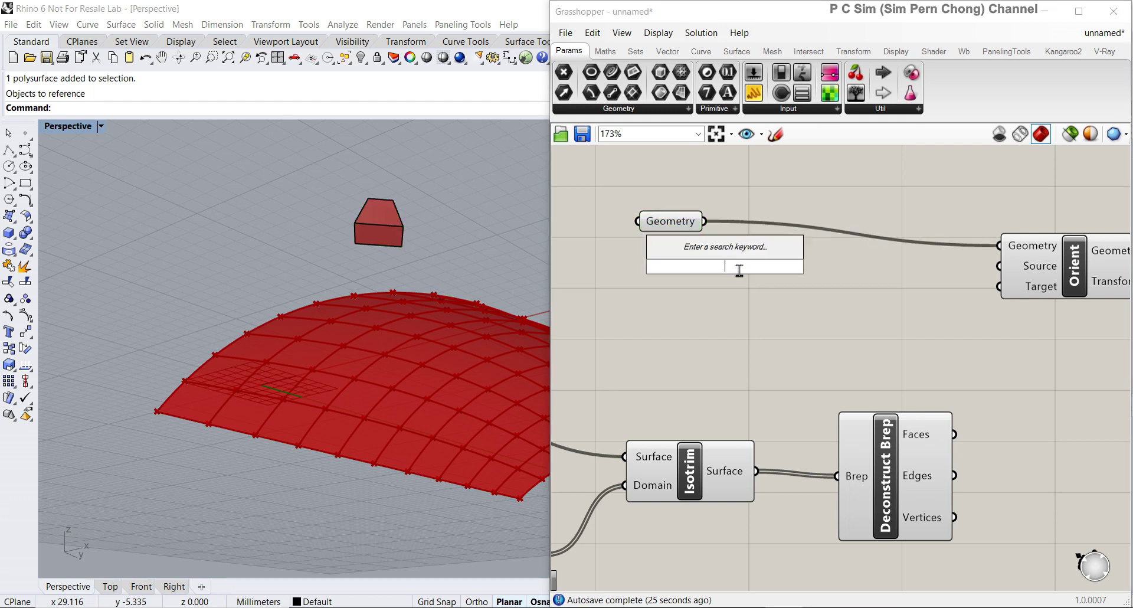
type("boun")
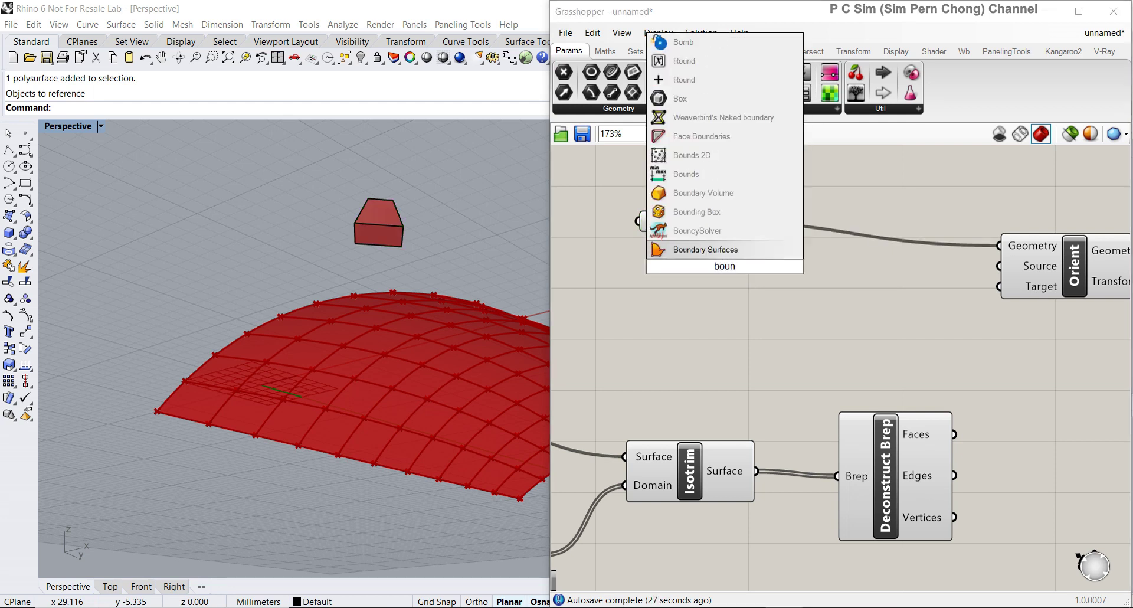
left_click(708, 212)
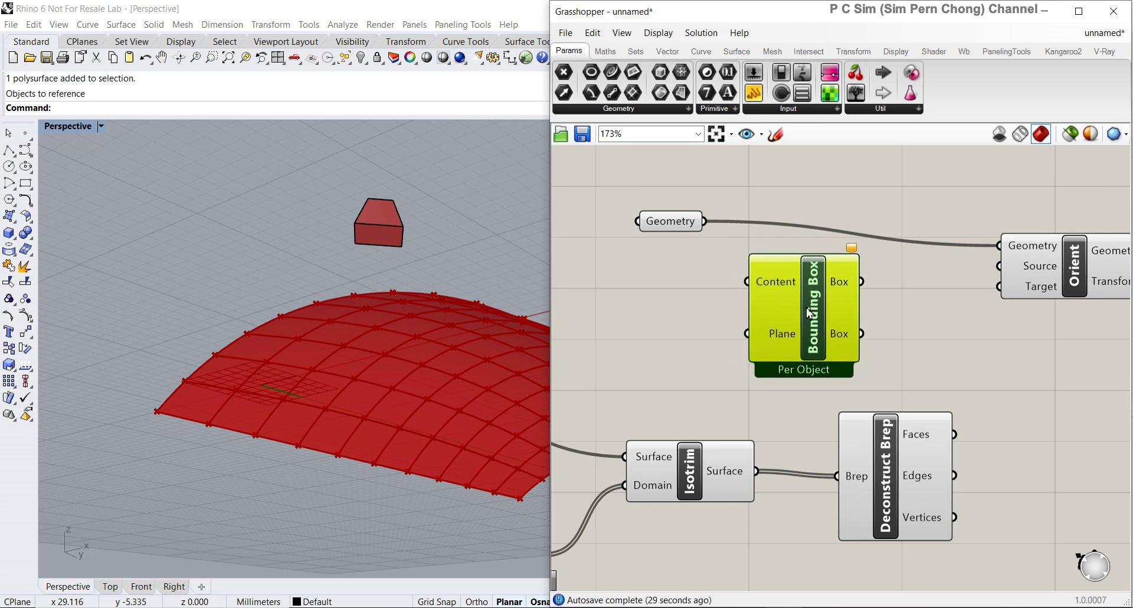
left_click_drag(679, 231, 747, 281)
right_click_drag(445, 281, 372, 261)
scroll(377, 274, "up", 3)
scroll(395, 241, "down", 2)
scroll(364, 248, "up", 2)
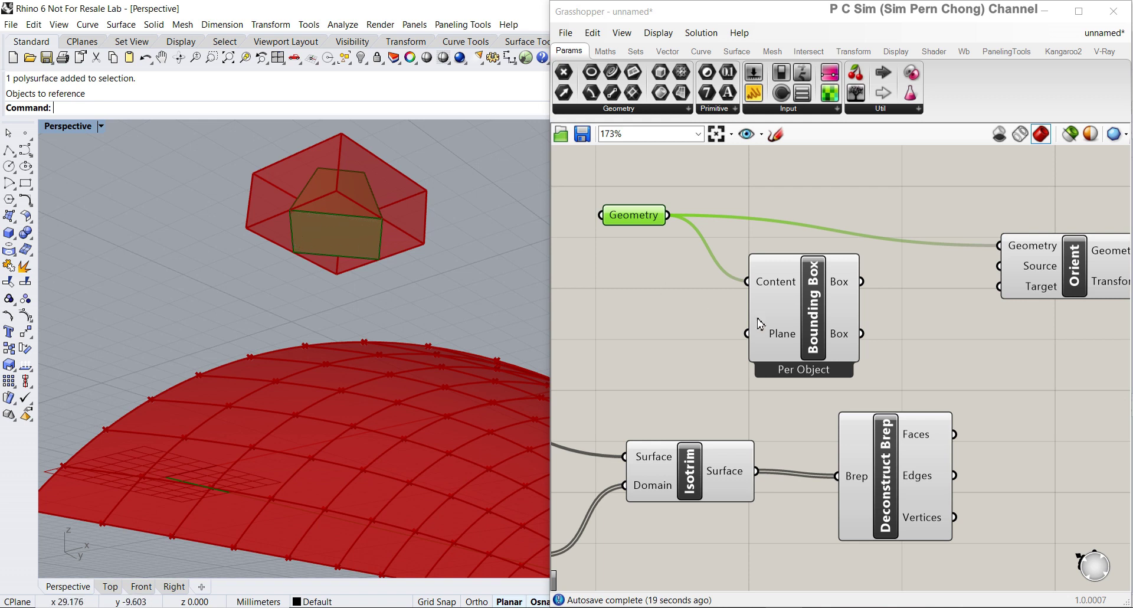
Move the Orient, Deconstruct Brep and Bounding Box components apart to make room after the bounding box
scroll(768, 324, "down", 3)
scroll(718, 319, "up", 2)
left_click_drag(915, 296, 1007, 274)
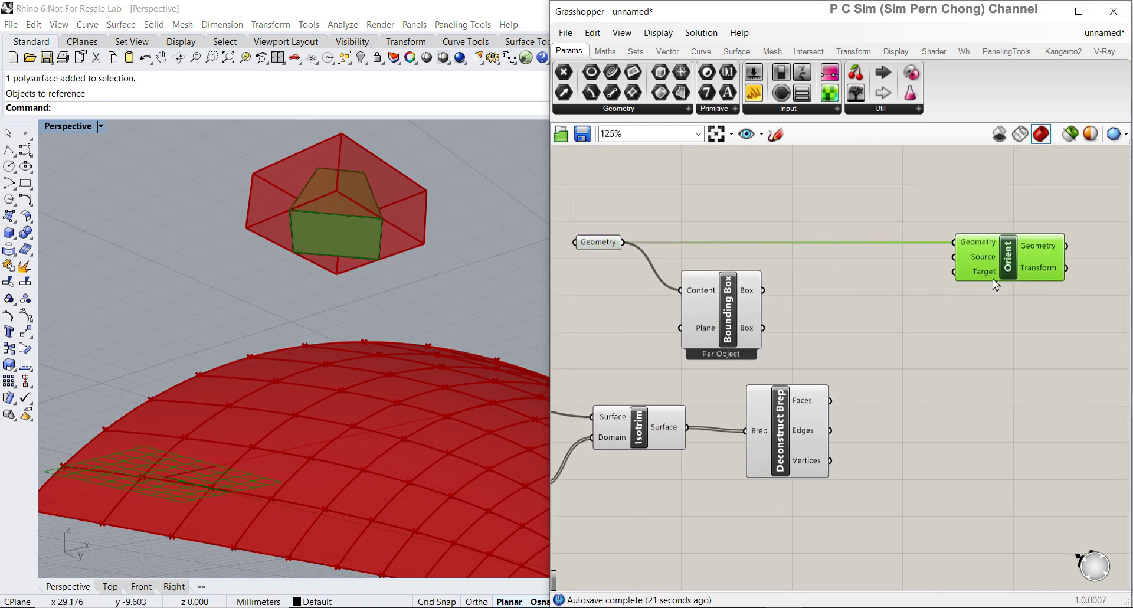
left_click_drag(812, 421, 811, 471)
left_click_drag(732, 307, 711, 313)
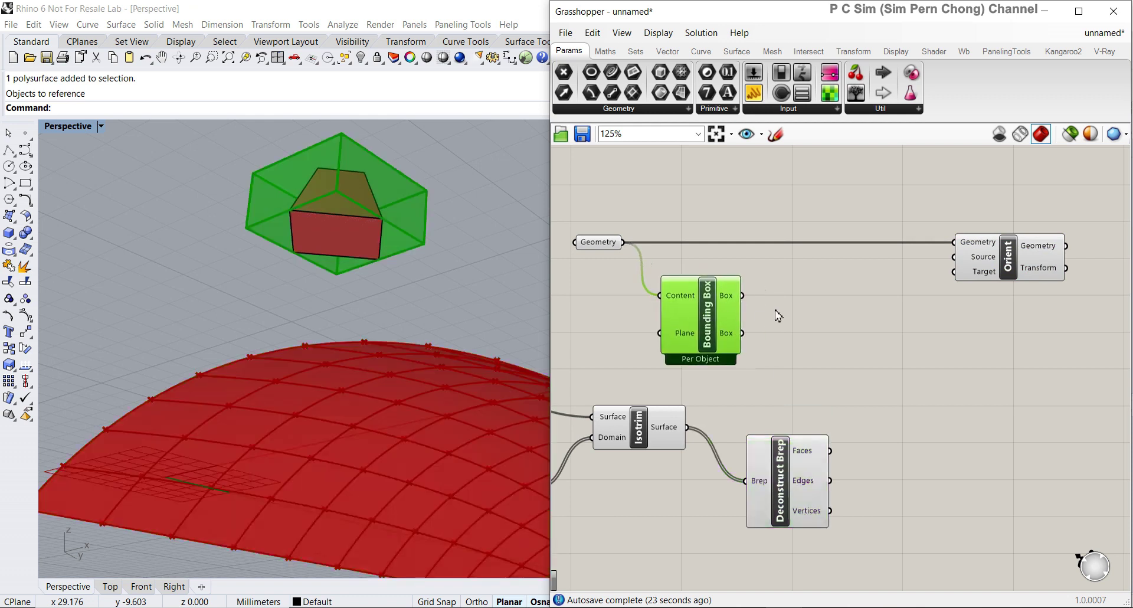
Add a second Deconstruct Brep component and feed it the first Box output of the Bounding Box
double_click(792, 311)
type("de")
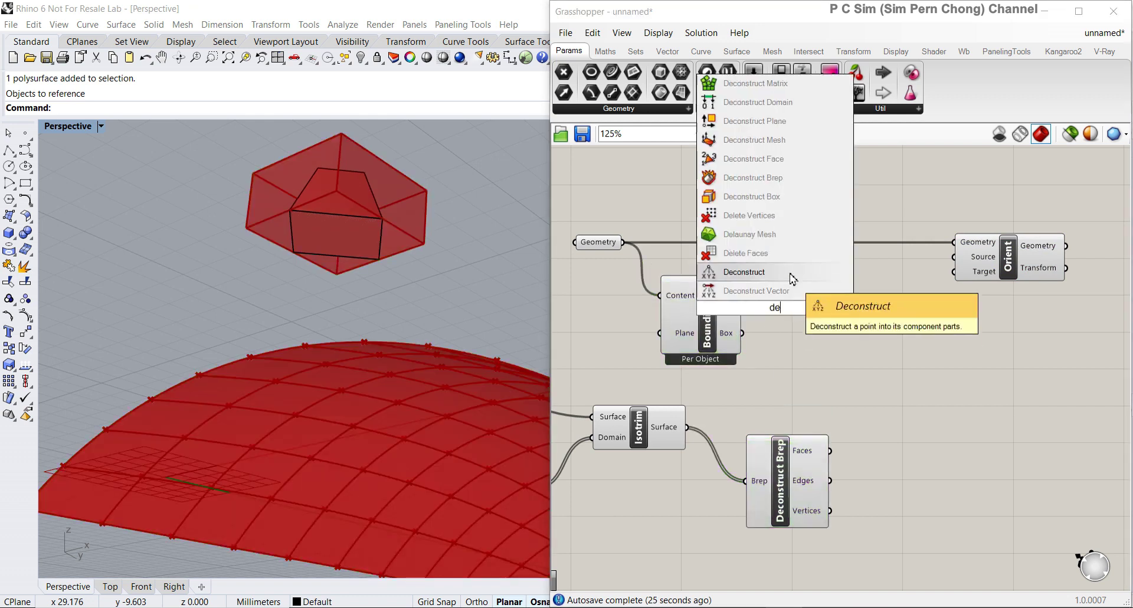
left_click(782, 184)
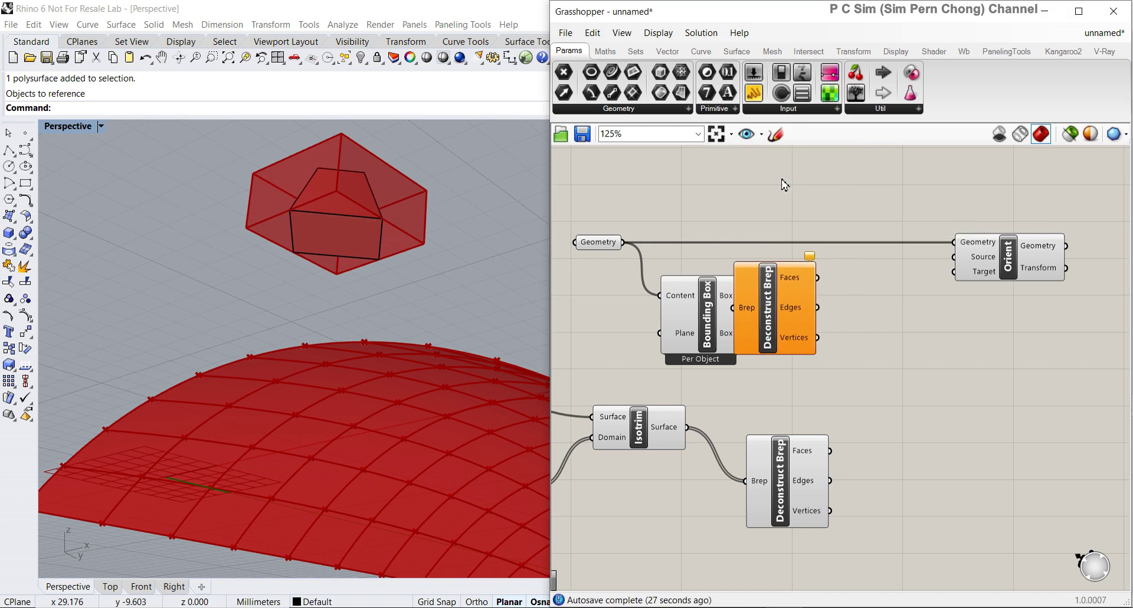
left_click_drag(805, 330, 847, 339)
left_click_drag(742, 296, 775, 316)
Move the Orient component farther away from the new Deconstruct Brep component
right_click_drag(801, 322, 683, 317)
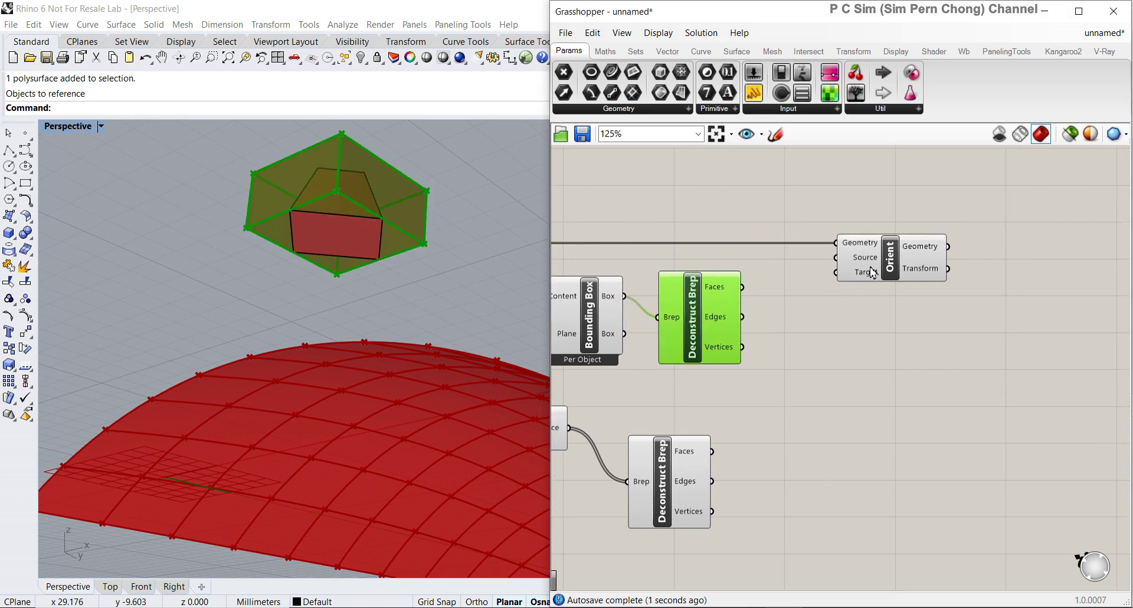
left_click_drag(863, 272, 912, 272)
right_click_drag(783, 338, 897, 338)
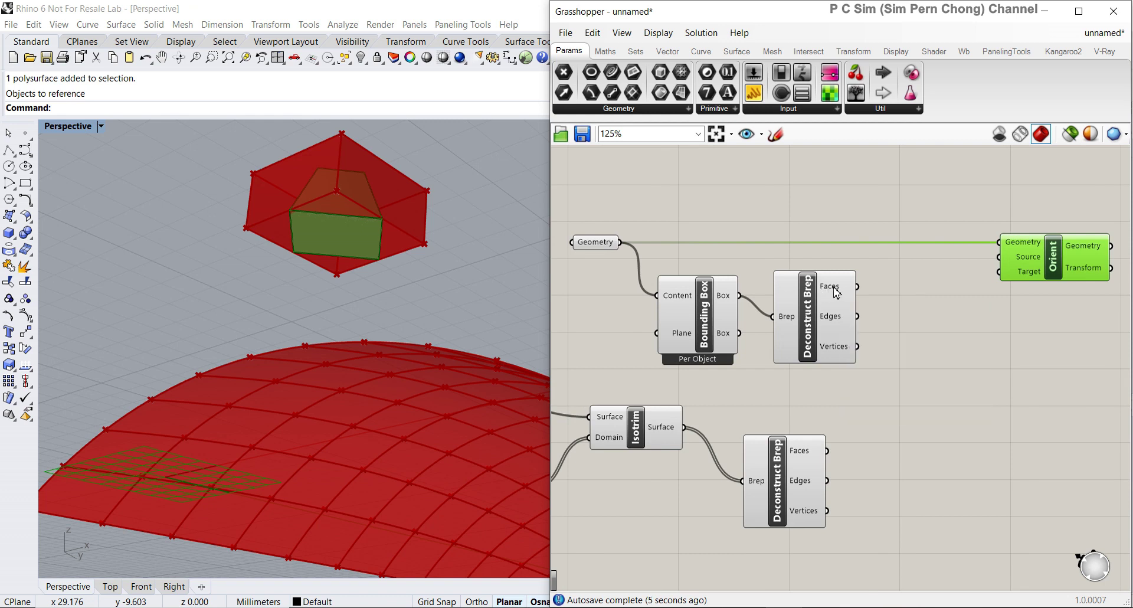
Add a List Item component and connect the bounding box's deconstructed Faces output to its List input
double_click(898, 336)
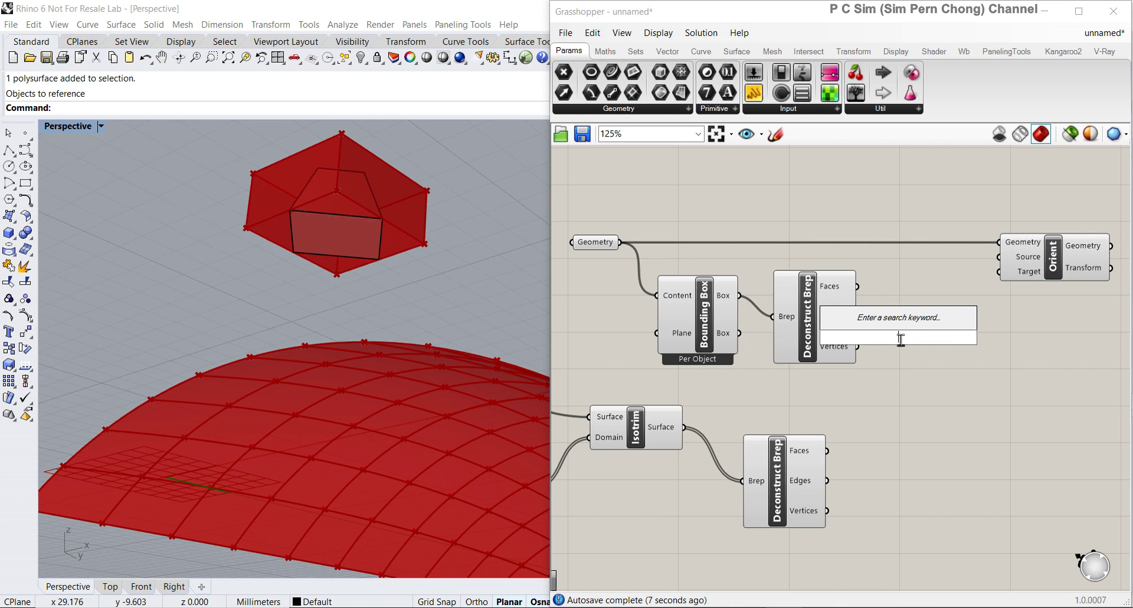
type("list")
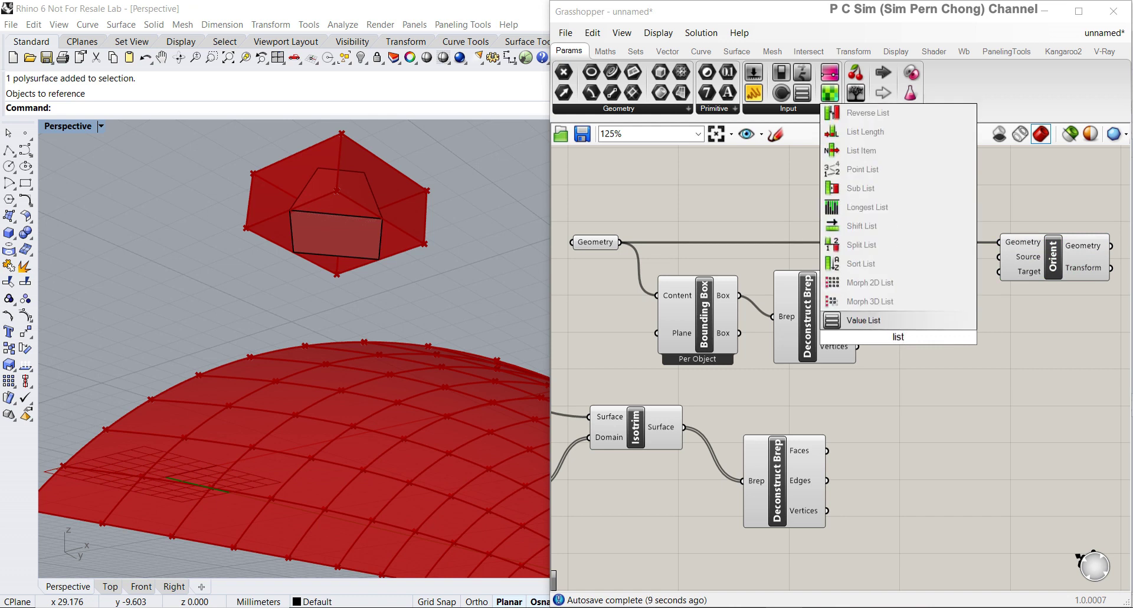
key("Up")
key("Up")
key("Up")
key("Up")
key("Up")
key("Up")
key("Up")
key("Up")
key("Up")
key("Return")
left_click_drag(912, 349, 951, 348)
left_click_drag(858, 286, 904, 317)
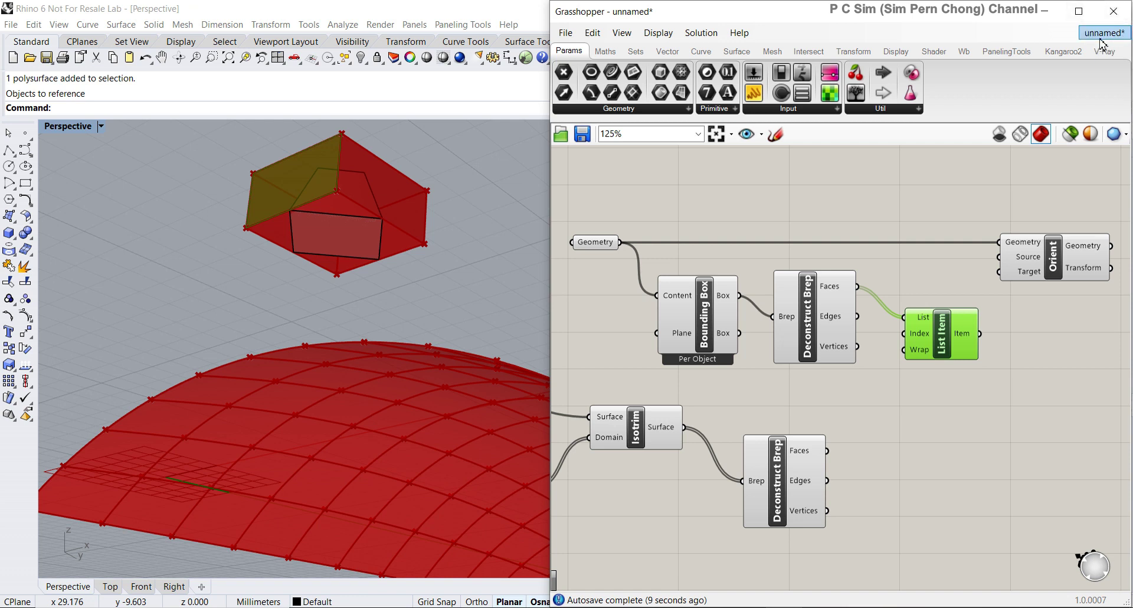
Space out the List Item, upper Deconstruct Brep and Bounding Box components along their row
left_click_drag(962, 336, 977, 336)
left_click_drag(815, 339, 825, 343)
left_click_drag(701, 337, 690, 337)
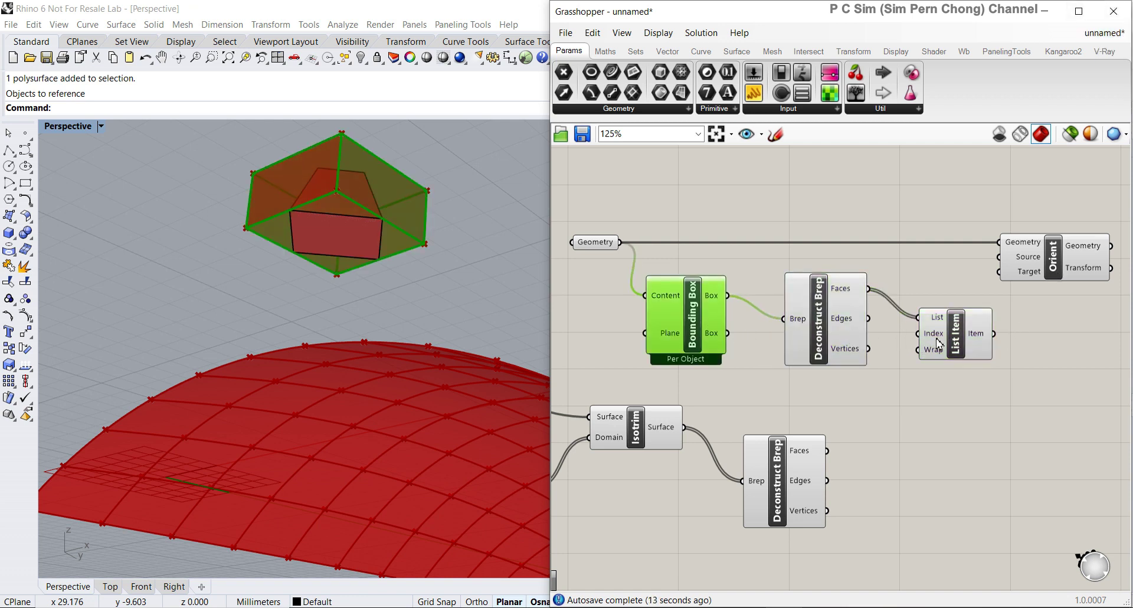
Turn off the preview of the upper Deconstruct Brep and the Bounding Box components
left_click_drag(831, 341, 816, 342)
right_click(807, 317)
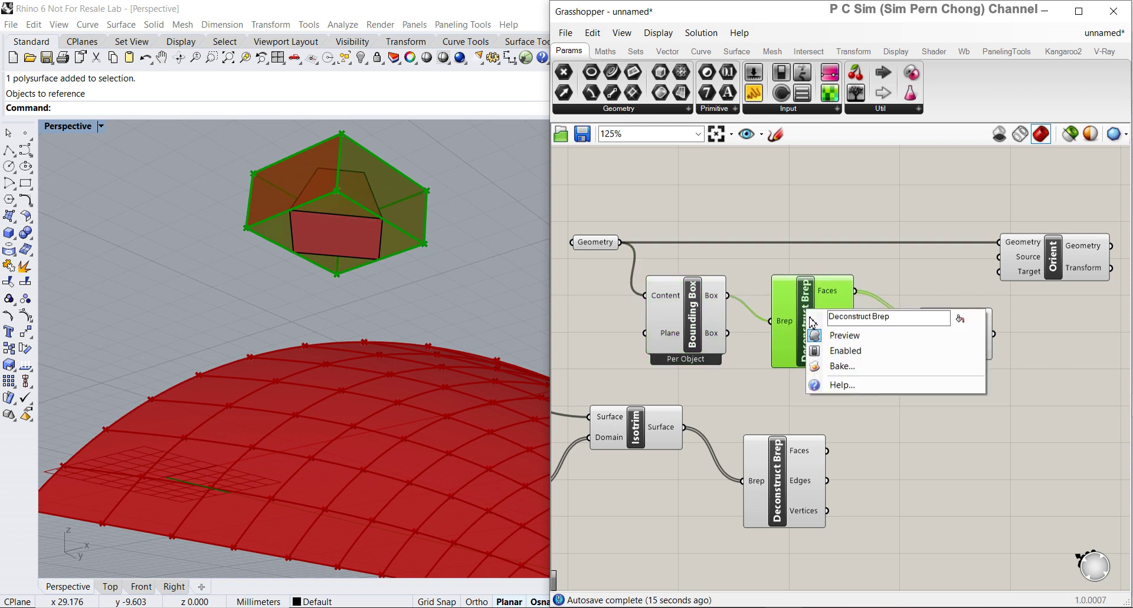
left_click(844, 341)
right_click(695, 322)
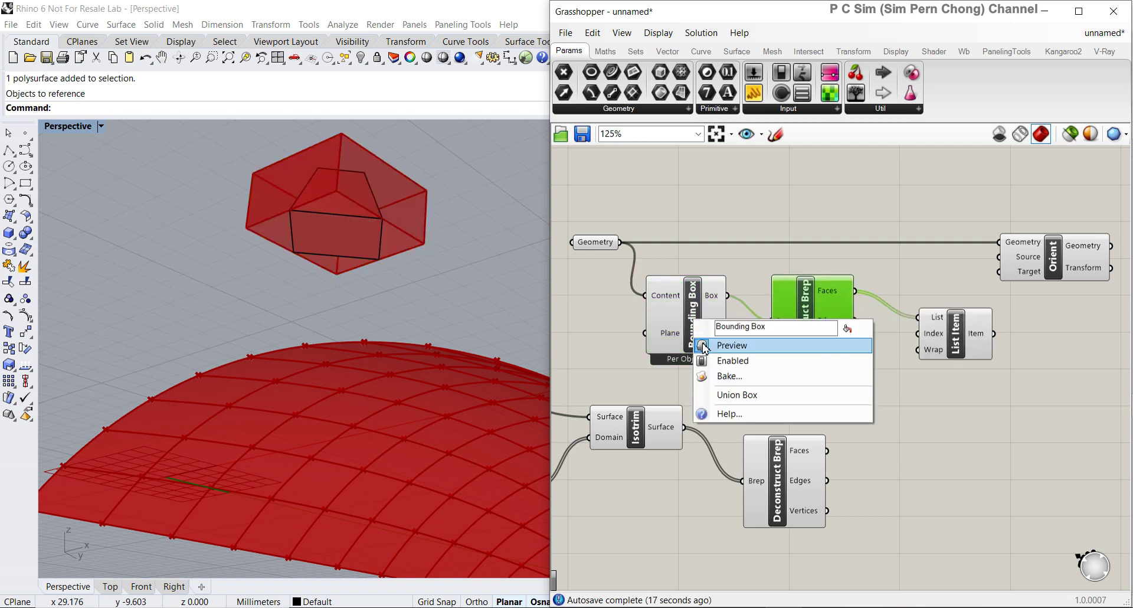
left_click(700, 346)
right_click_drag(405, 265, 419, 272)
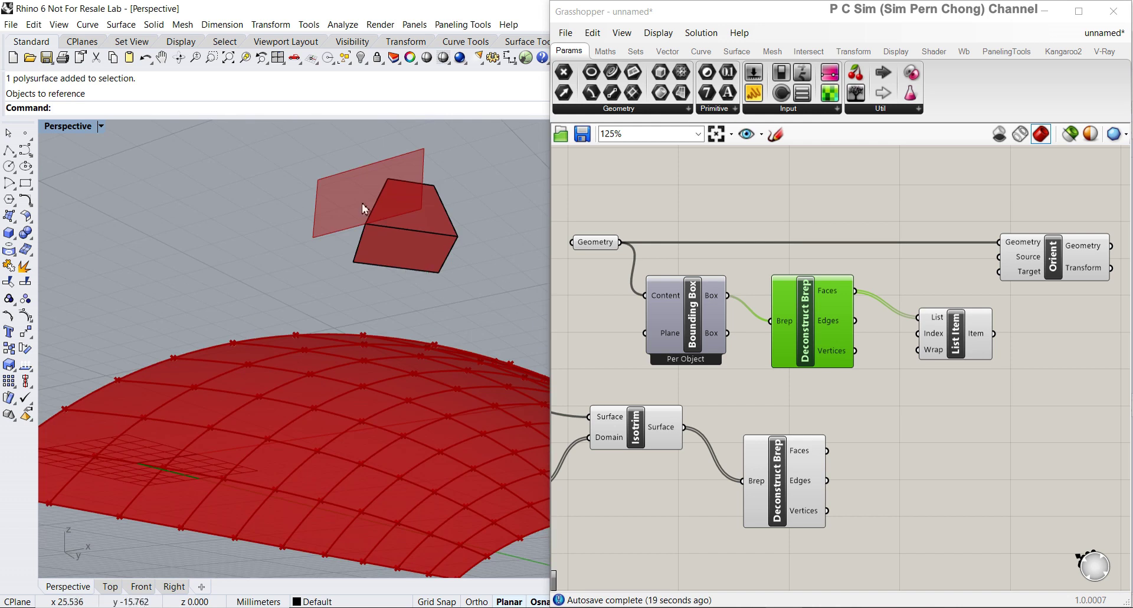
Move the List Item component farther from the upper Deconstruct Brep to make room between them
left_click_drag(952, 322, 995, 330)
left_click_drag(814, 342, 799, 342)
left_click_drag(984, 345, 1013, 347)
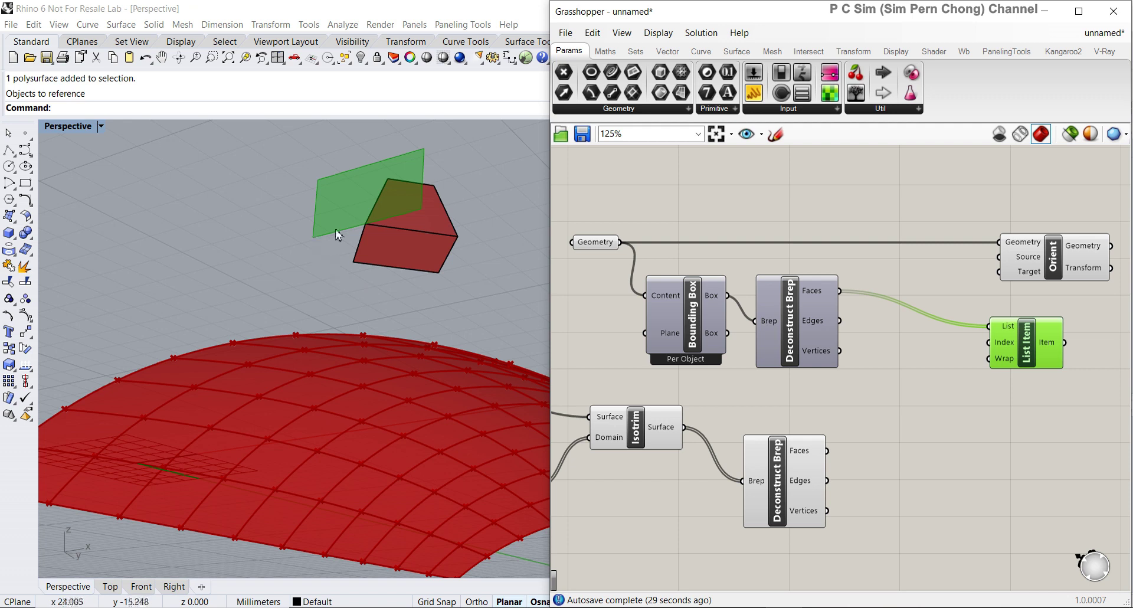
Add an integer Number Slider ranging from 0 to 5 and connect it to the List Item's Index input
double_click(885, 351)
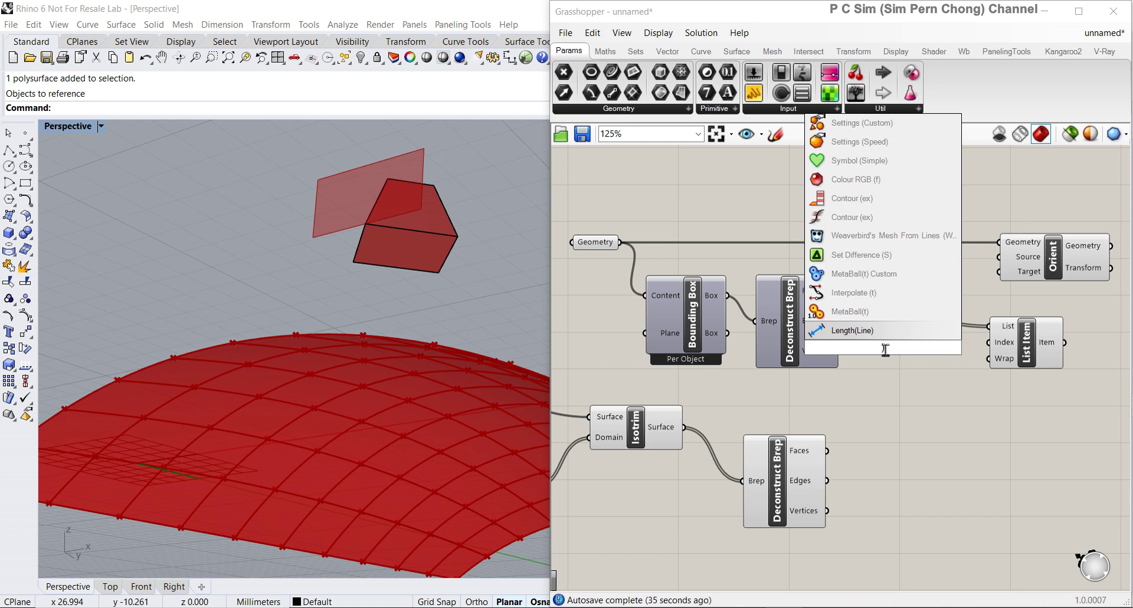
left_click(889, 375)
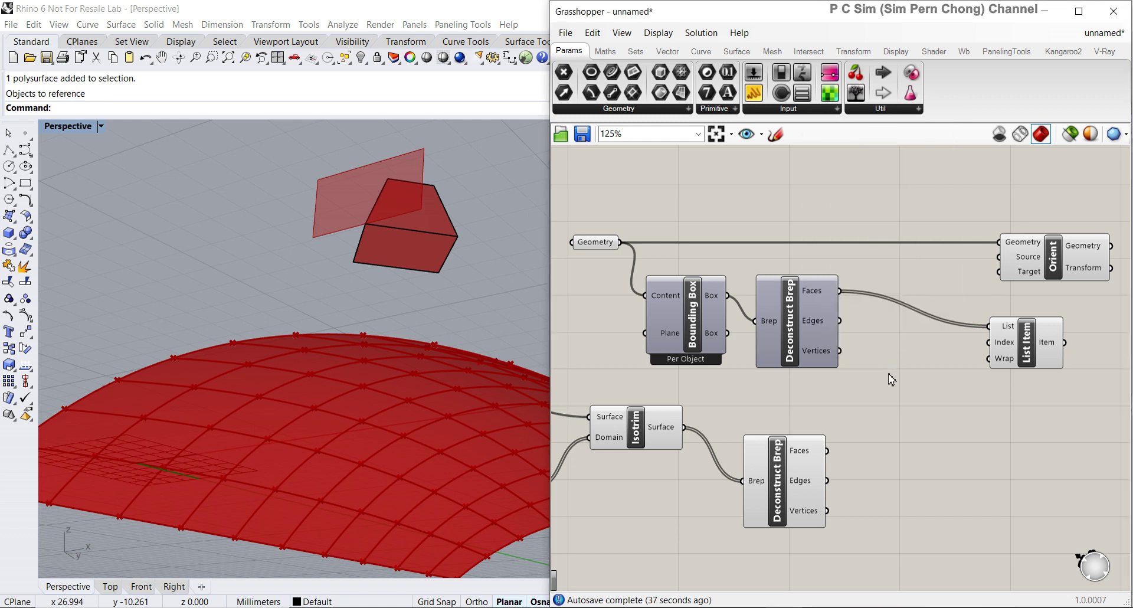
double_click(891, 378)
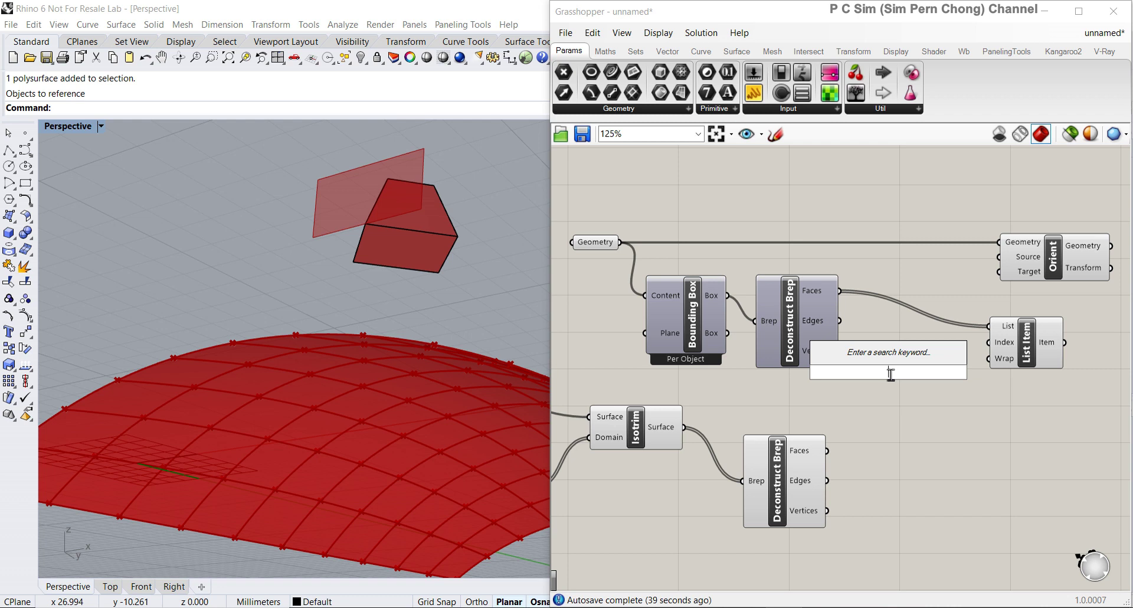
type("9")
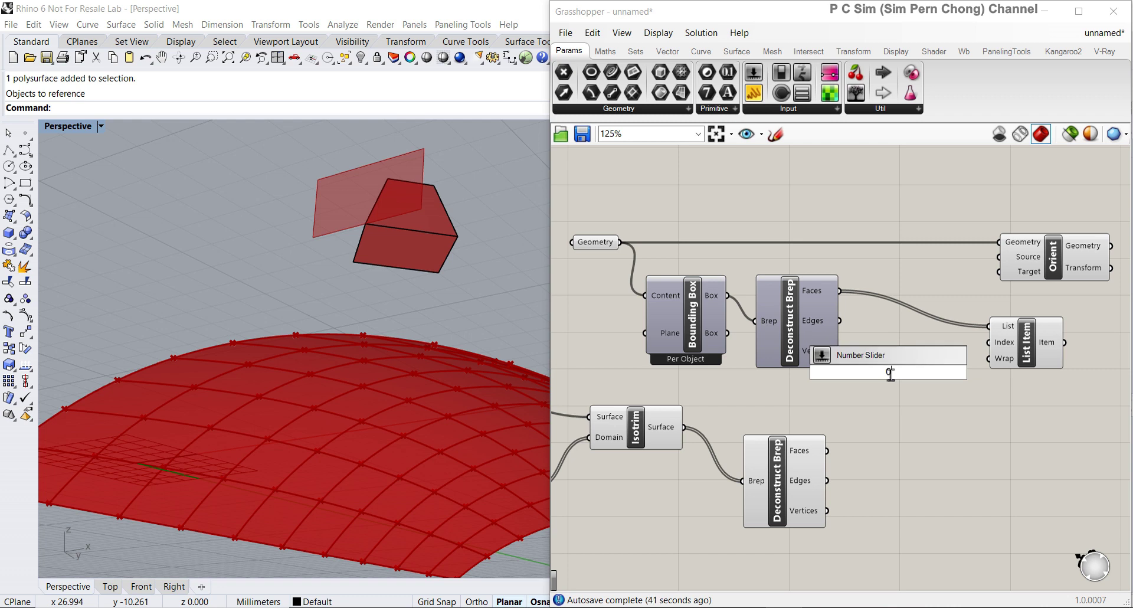
type("<5")
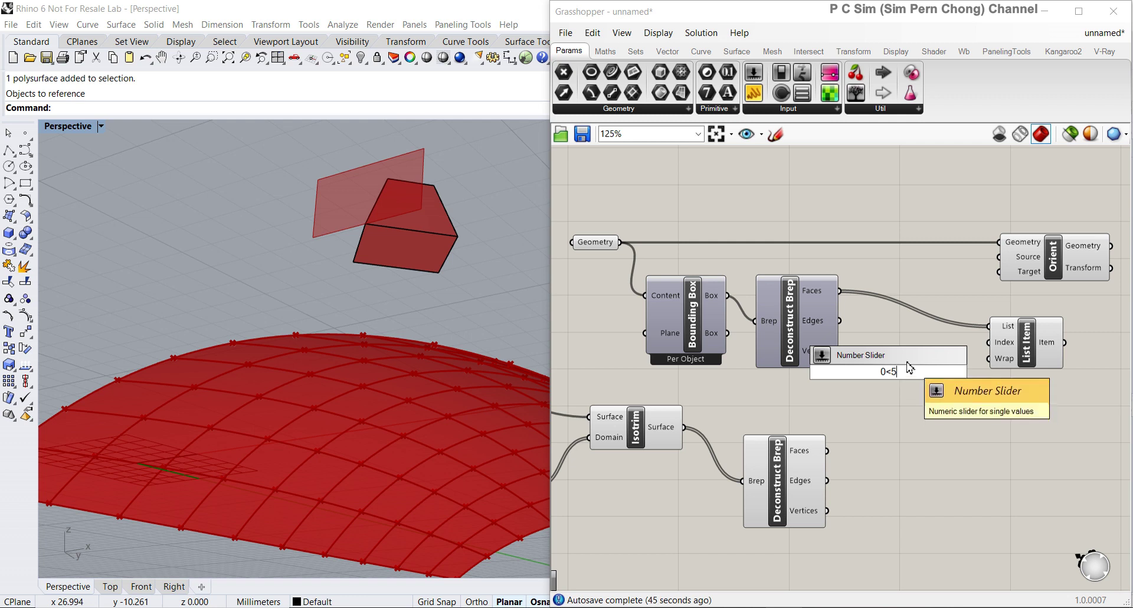
key("Return")
left_click_drag(942, 373, 989, 343)
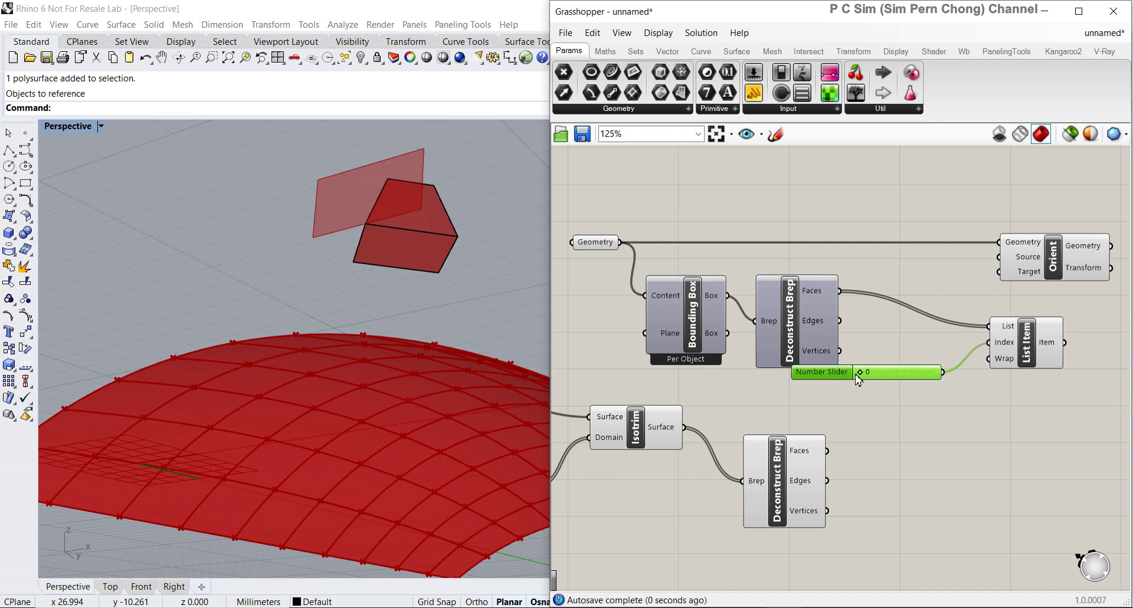
Tidy the slider and List Item positions and set the index slider to 4 to pick the bounding-box face under the block's base
scroll(889, 395, "up", 2)
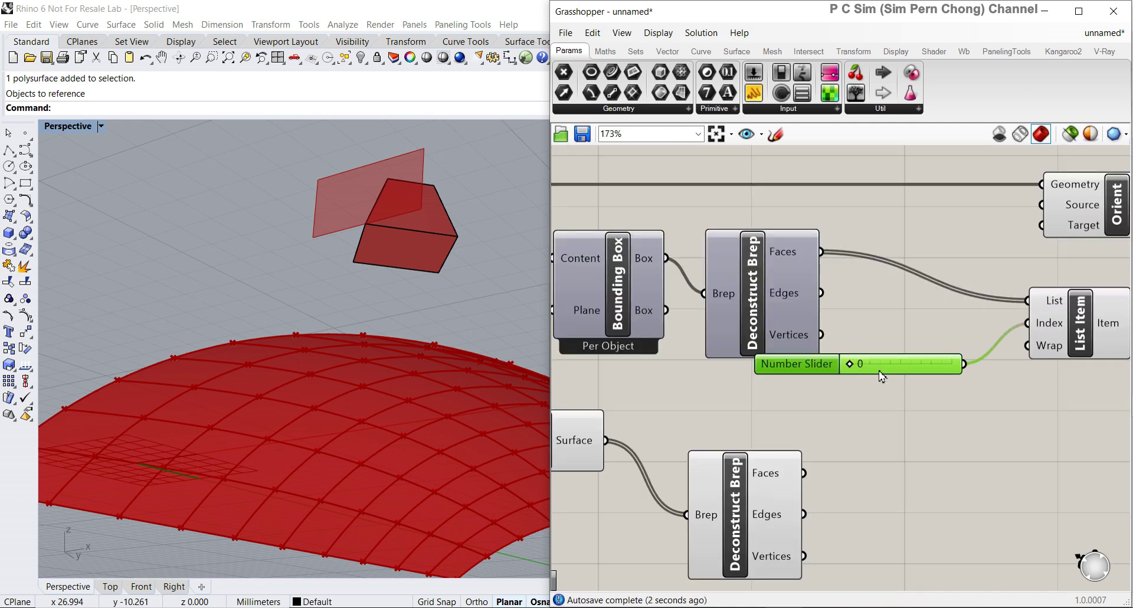
left_click_drag(880, 376, 870, 384)
right_click_drag(1043, 350, 939, 348)
left_click_drag(983, 334, 965, 331)
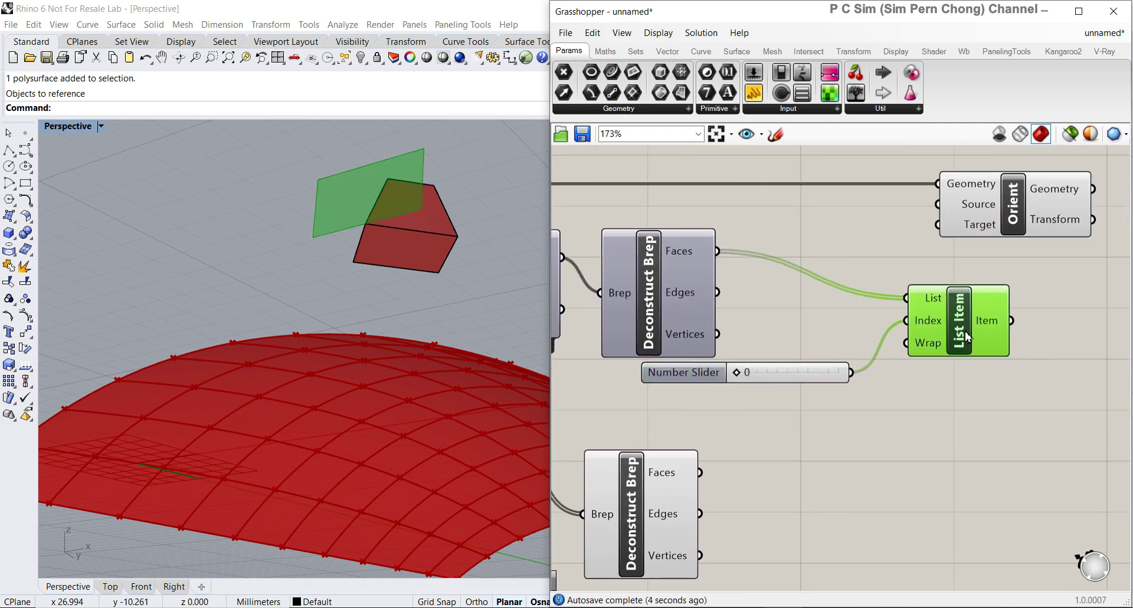
left_click_drag(739, 378, 818, 375)
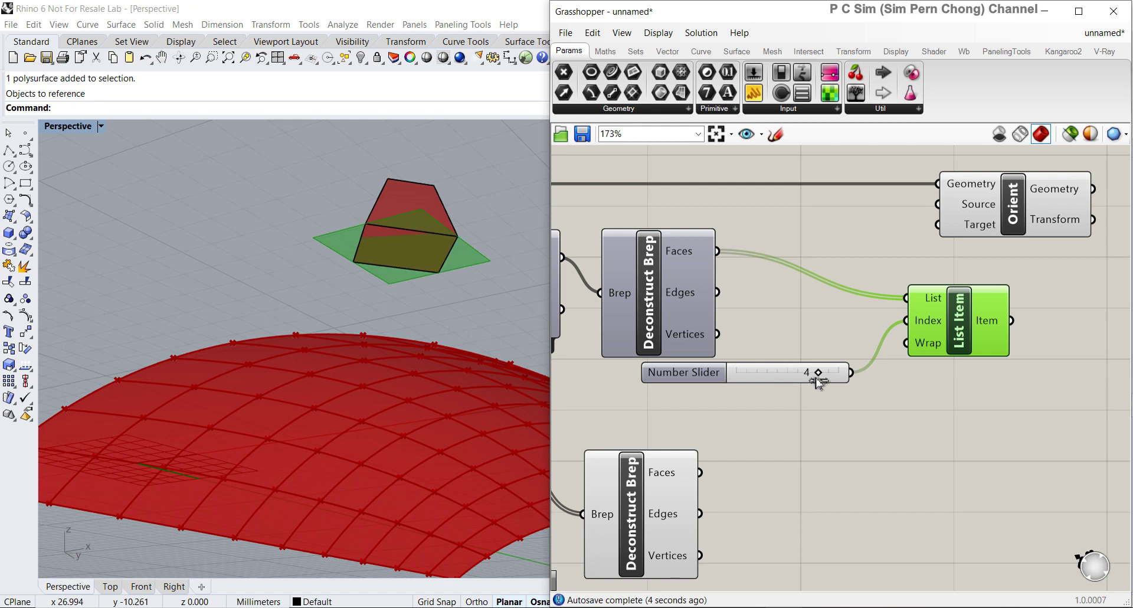
right_click_drag(458, 279, 428, 339)
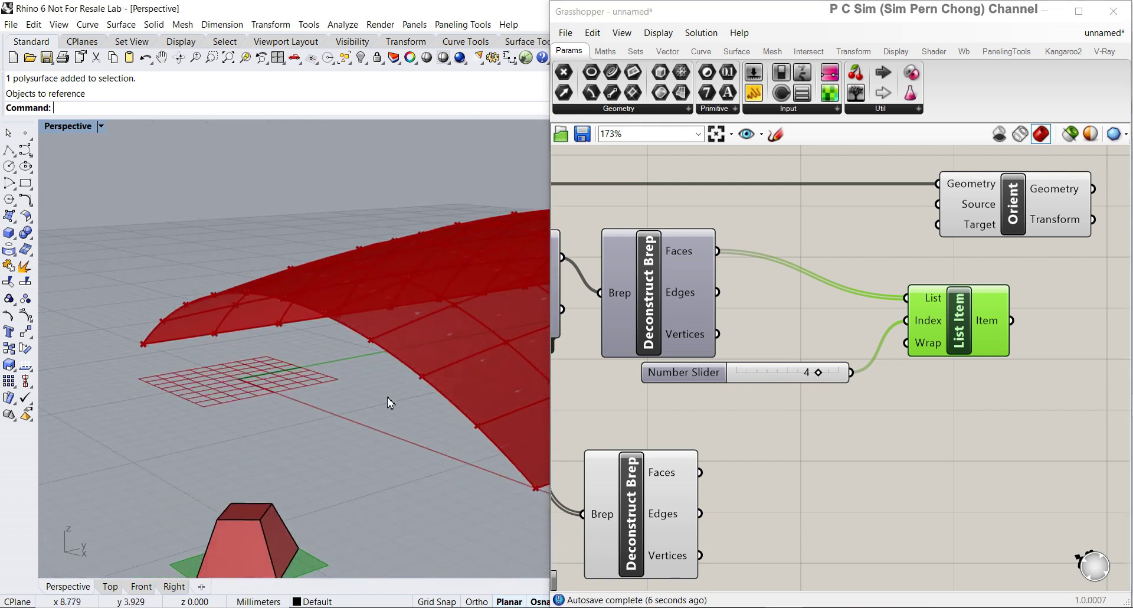
scroll(383, 420, "down", 2)
right_click_drag(383, 420, 379, 316, "shift")
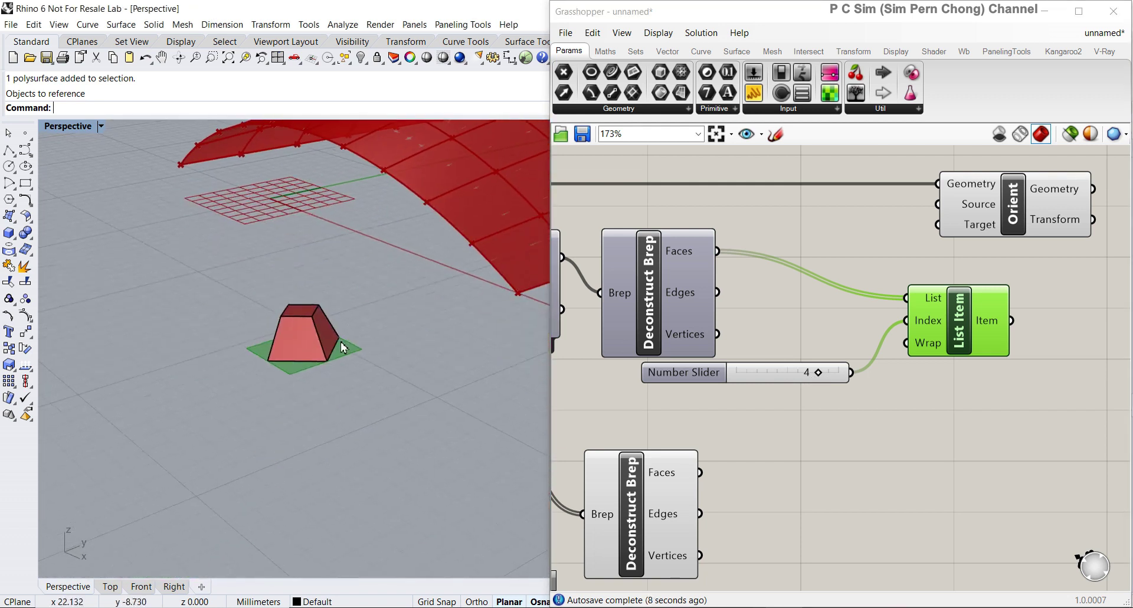
scroll(316, 347, "up", 4)
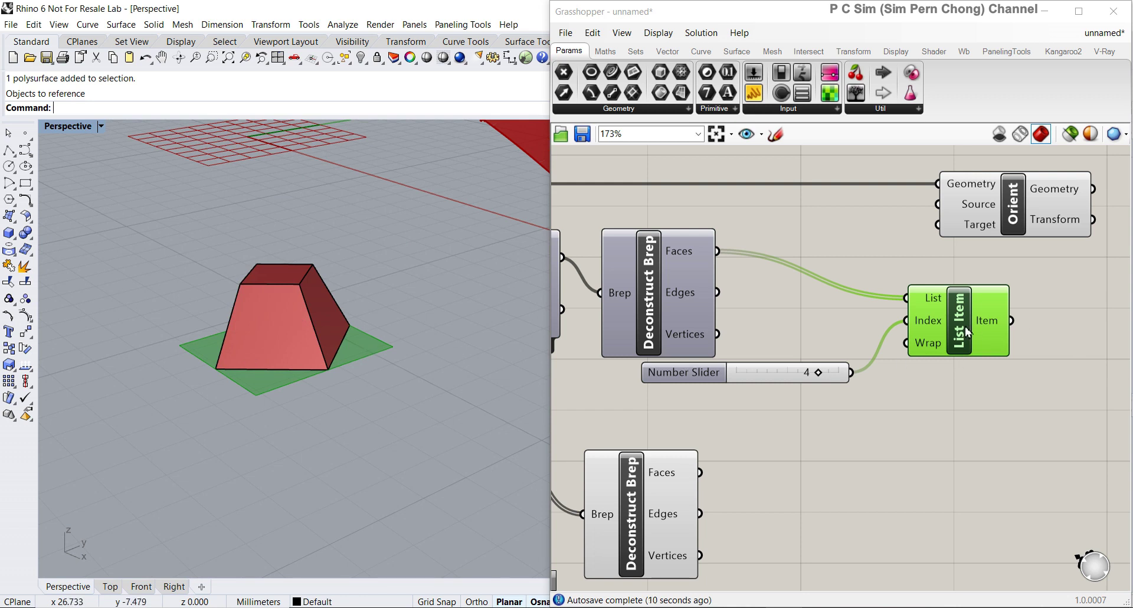
left_click_drag(965, 326, 954, 330)
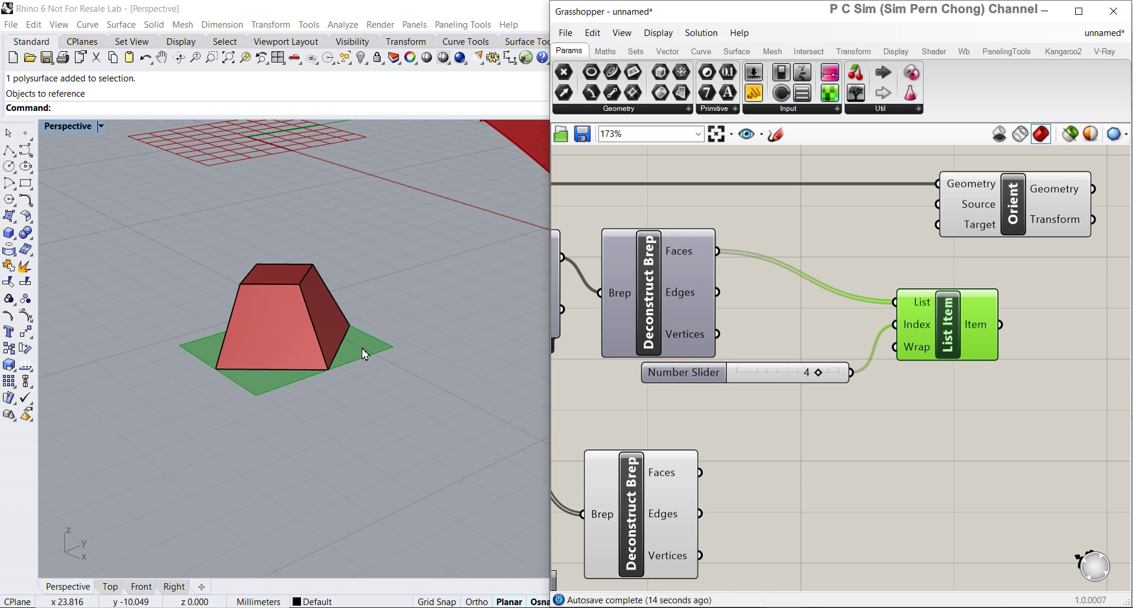
right_click_drag(228, 354, 302, 175)
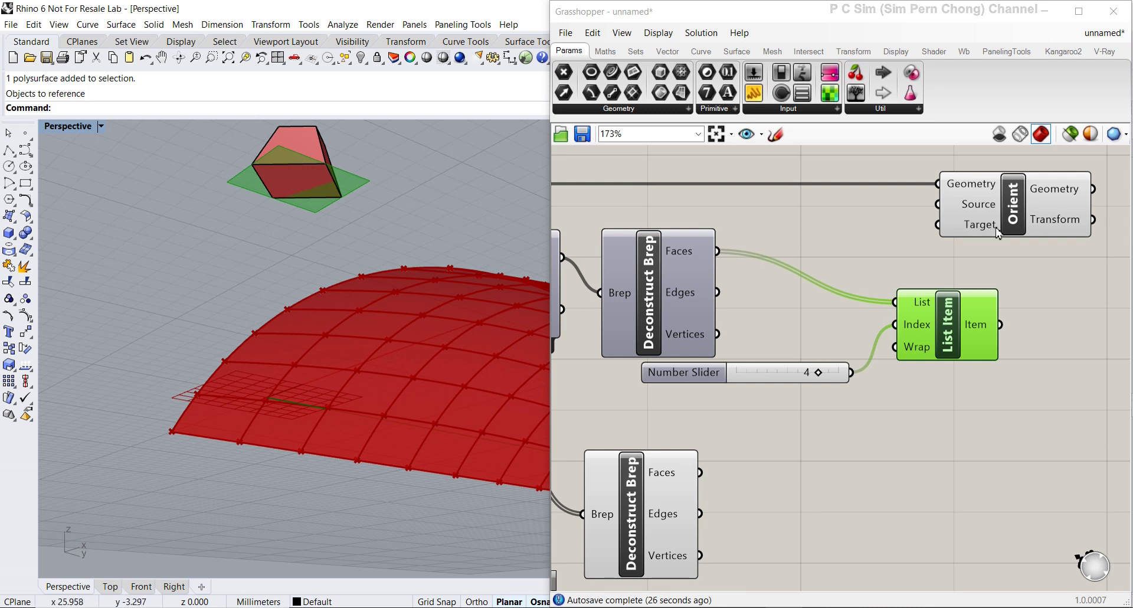
Move the Orient component farther away and rearrange the List Item and Number Slider to free space between them
scroll(998, 232, "down", 2)
left_click_drag(1006, 232, 1116, 230)
left_click_drag(936, 303, 911, 299)
right_click_drag(912, 299, 869, 297)
left_click_drag(741, 333, 708, 345)
Add an Area component beside the List Item and connect the List Item's output to its Geometry input
double_click(950, 314)
type("are")
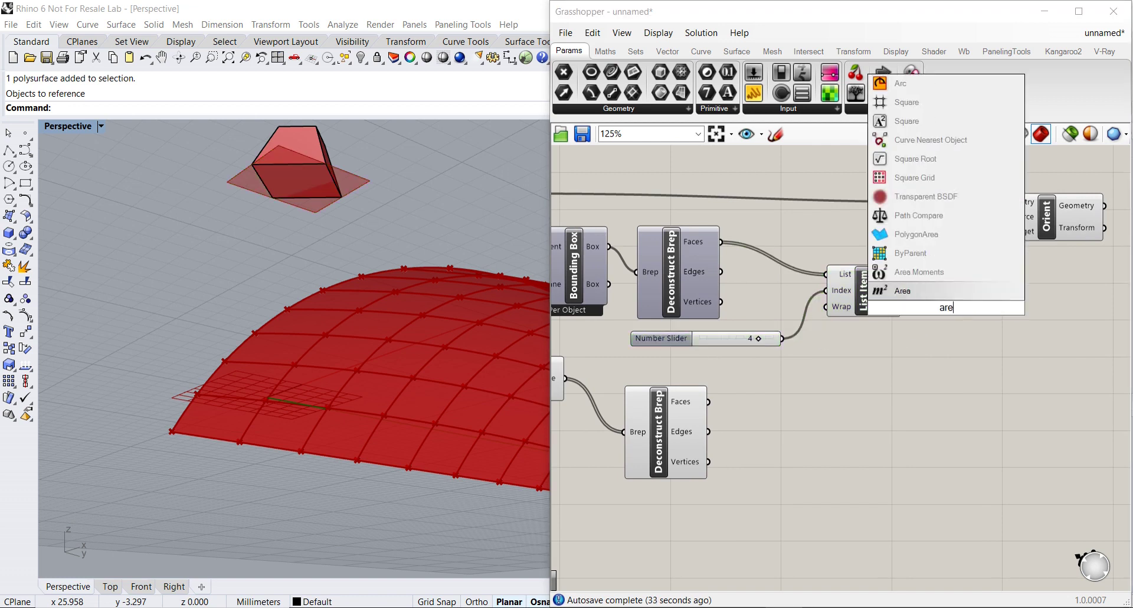
left_click(929, 295)
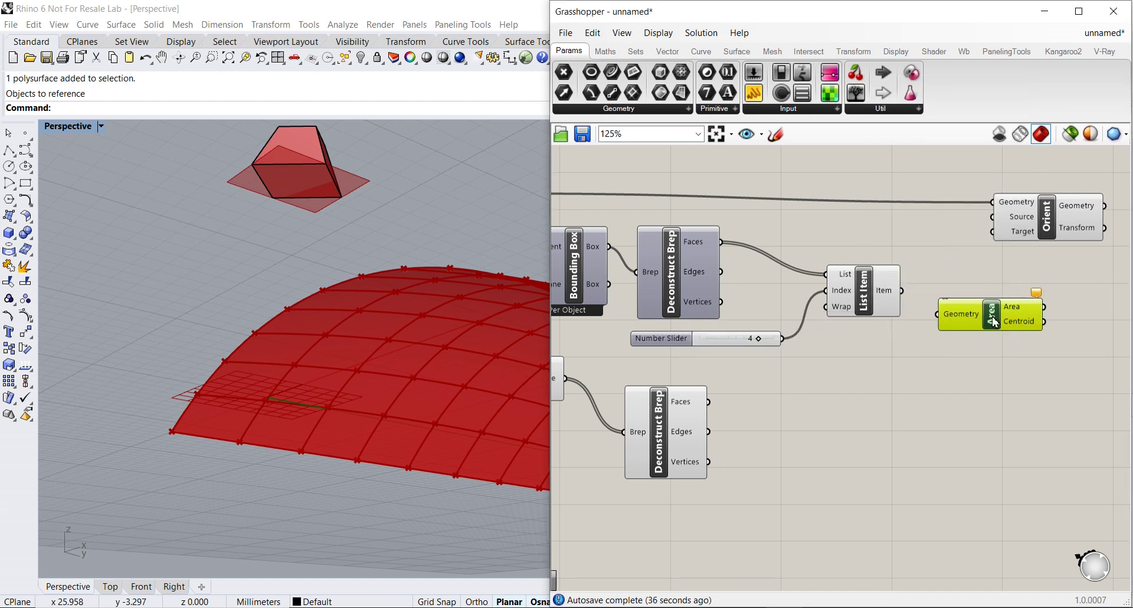
left_click_drag(866, 304, 843, 304)
left_click_drag(971, 317, 912, 306)
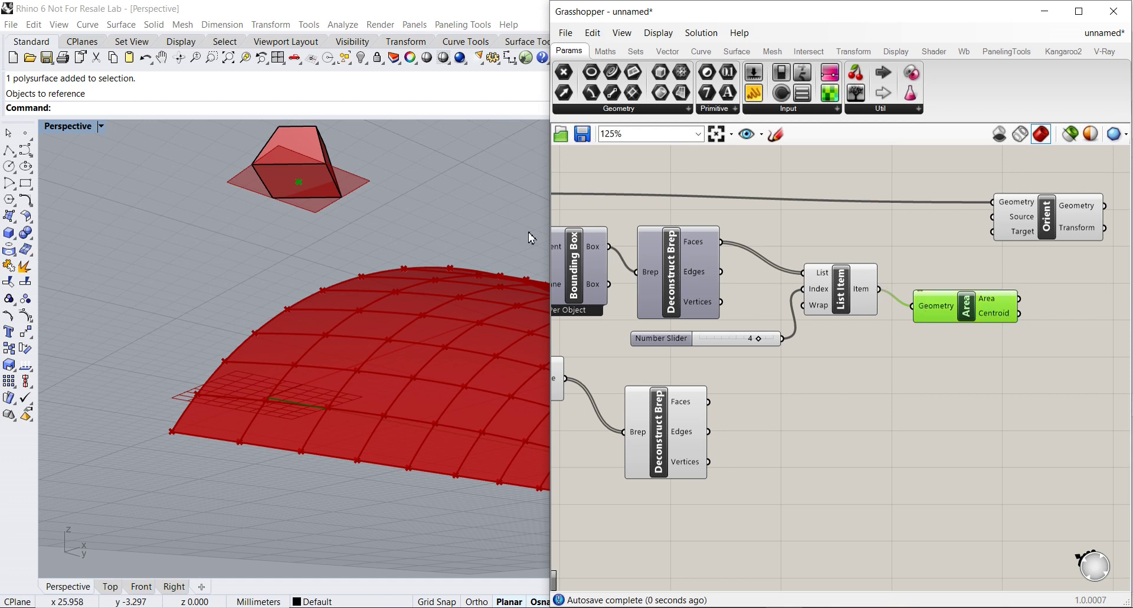
scroll(352, 192, "up", 2)
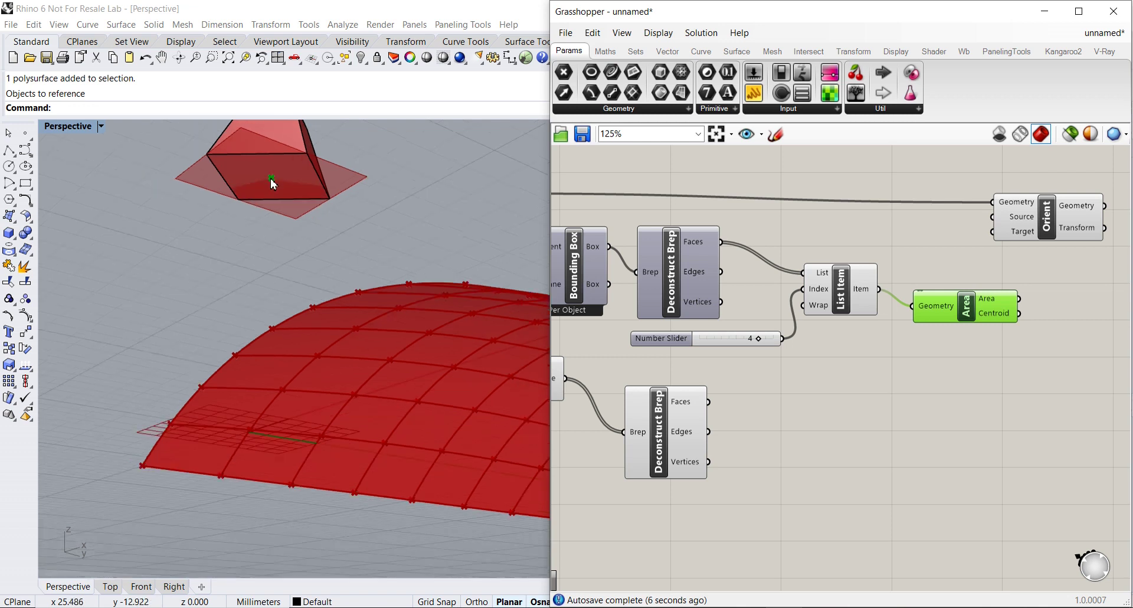
scroll(273, 185, "down", 1)
left_click_drag(990, 319, 981, 317)
Add an XY Plane component and connect the Area's Centroid output to its Origin input
right_click_drag(981, 317, 821, 343)
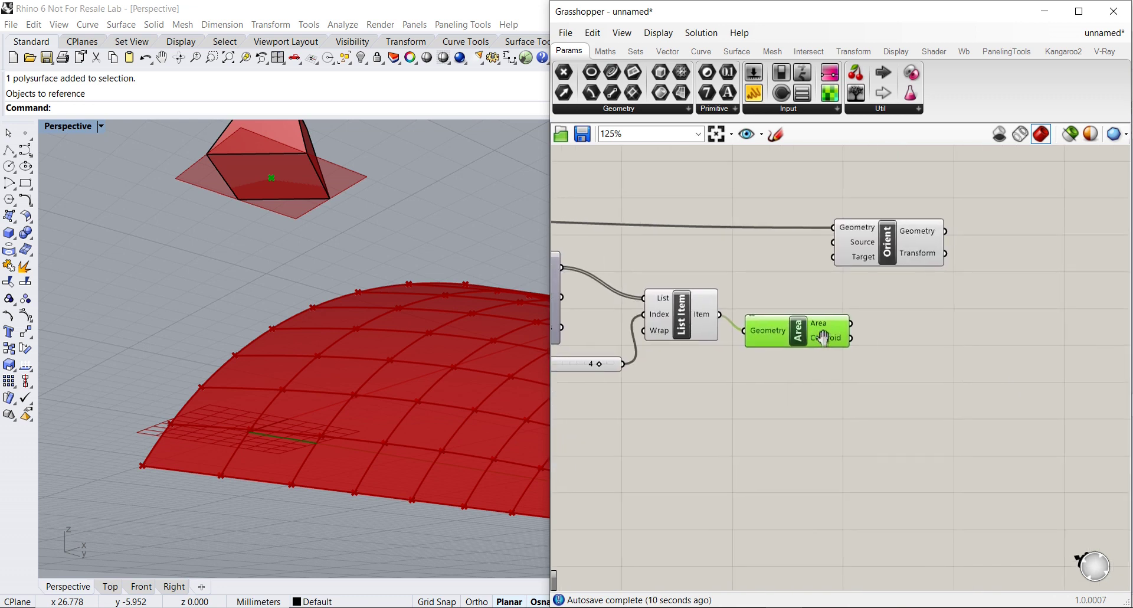
left_click_drag(880, 260, 991, 251)
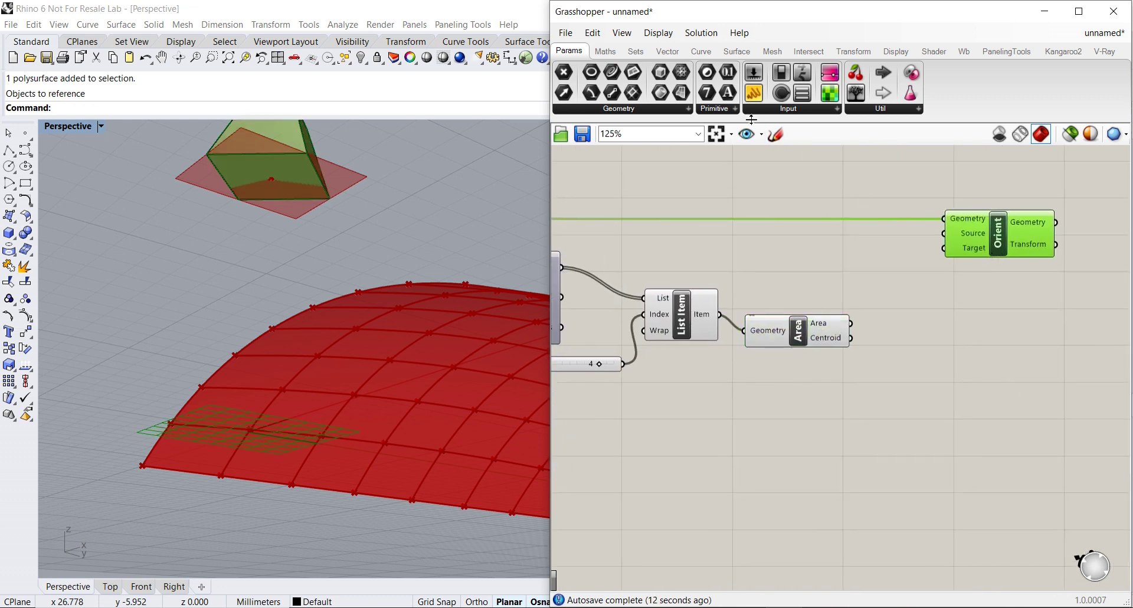
left_click(668, 56)
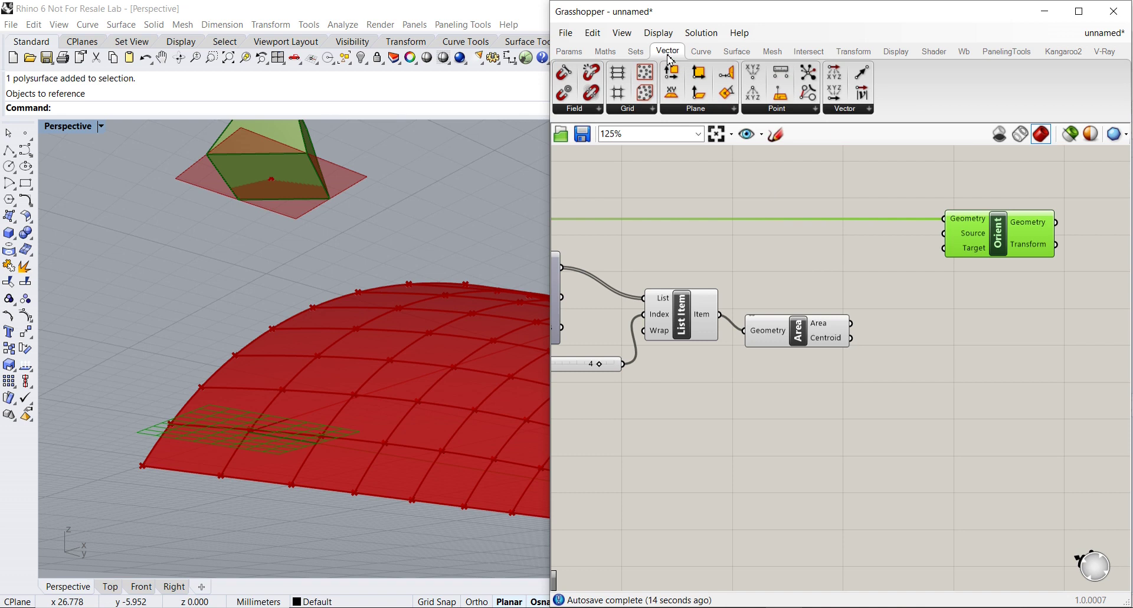
left_click(713, 110)
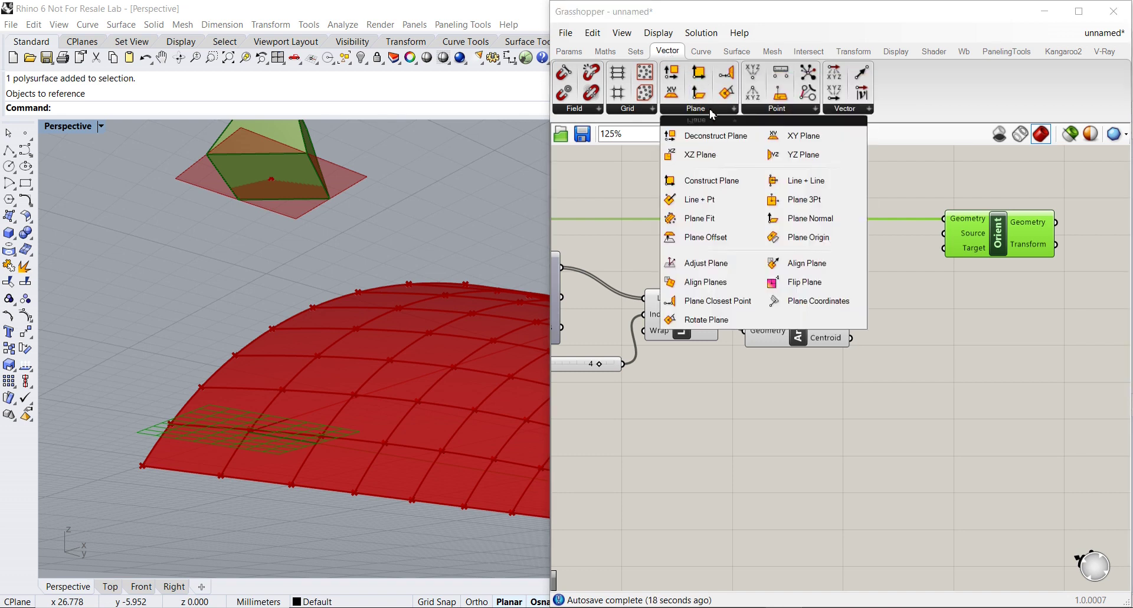
left_click_drag(815, 136, 925, 336)
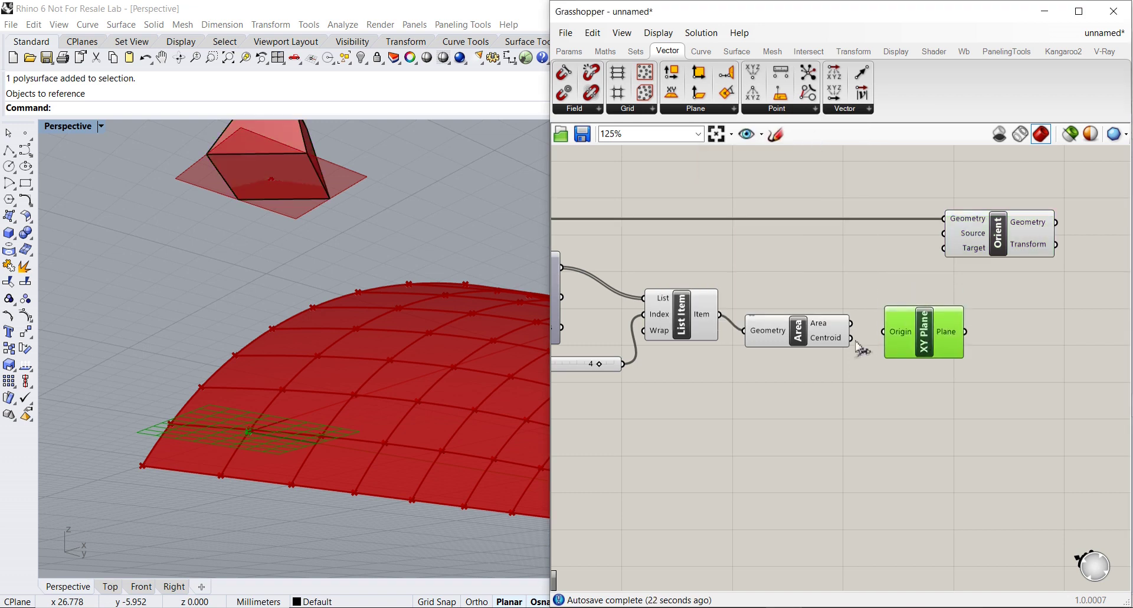
left_click_drag(850, 338, 884, 332)
Connect the XY Plane's Plane output to the Orient's Source input and place Orient farther along the row
right_click_drag(353, 201, 374, 324)
mouse_move(383, 367)
right_mouse_down()
mouse_move(392, 336)
mouse_move(374, 344)
mouse_move(370, 368)
right_mouse_up()
left_click_drag(971, 242, 1052, 269)
left_click_drag(937, 336, 1024, 274)
scroll(413, 338, "down", 2)
scroll(413, 337, "down", 2)
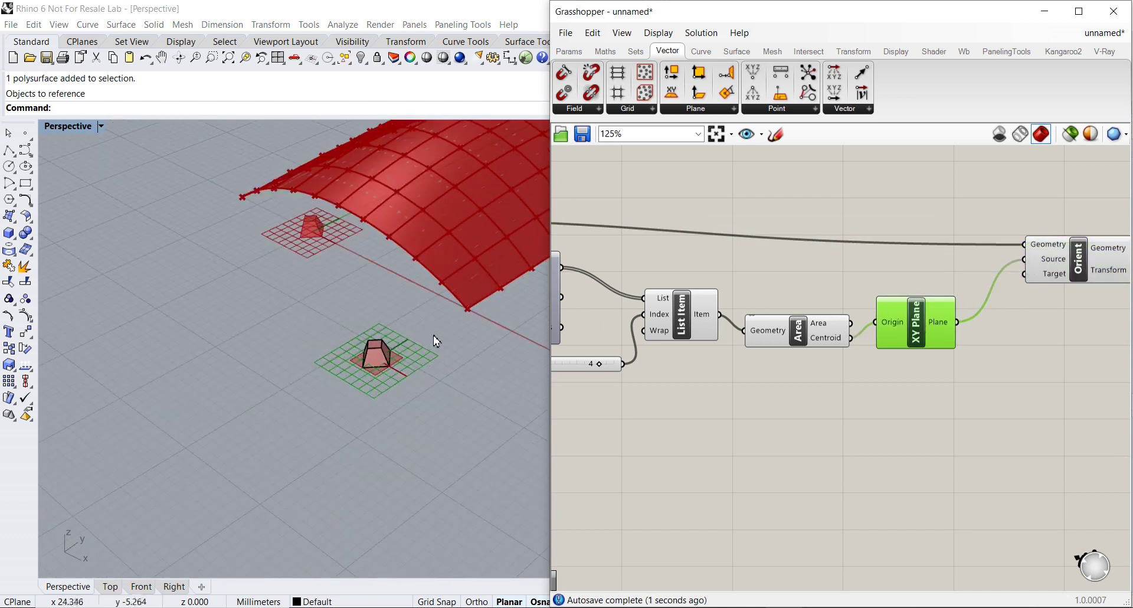
scroll(843, 326, "down", 2)
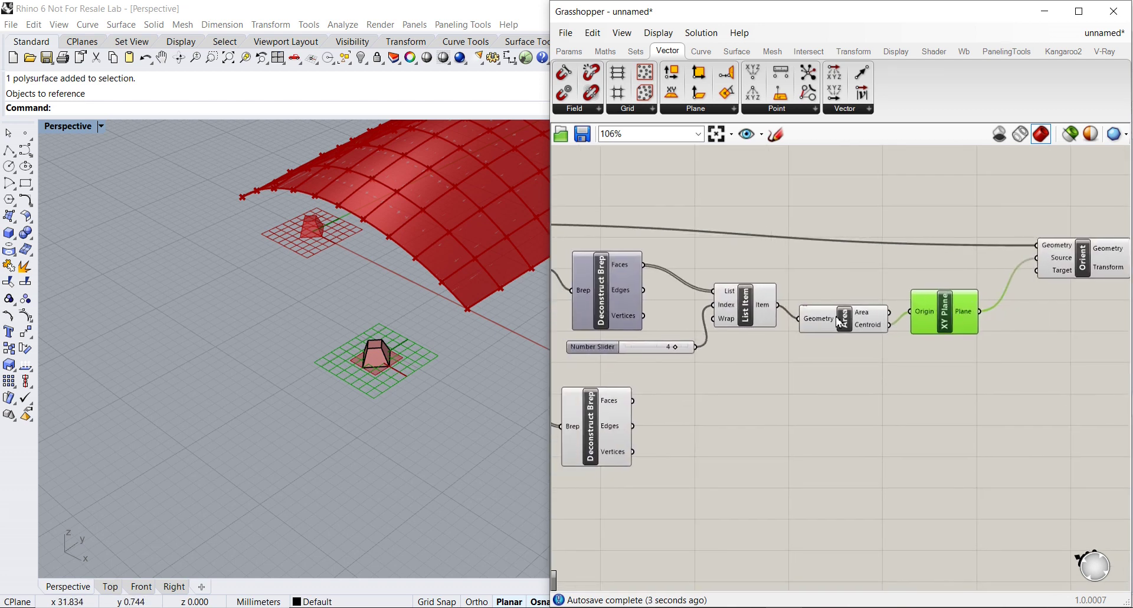
scroll(815, 321, "down", 3)
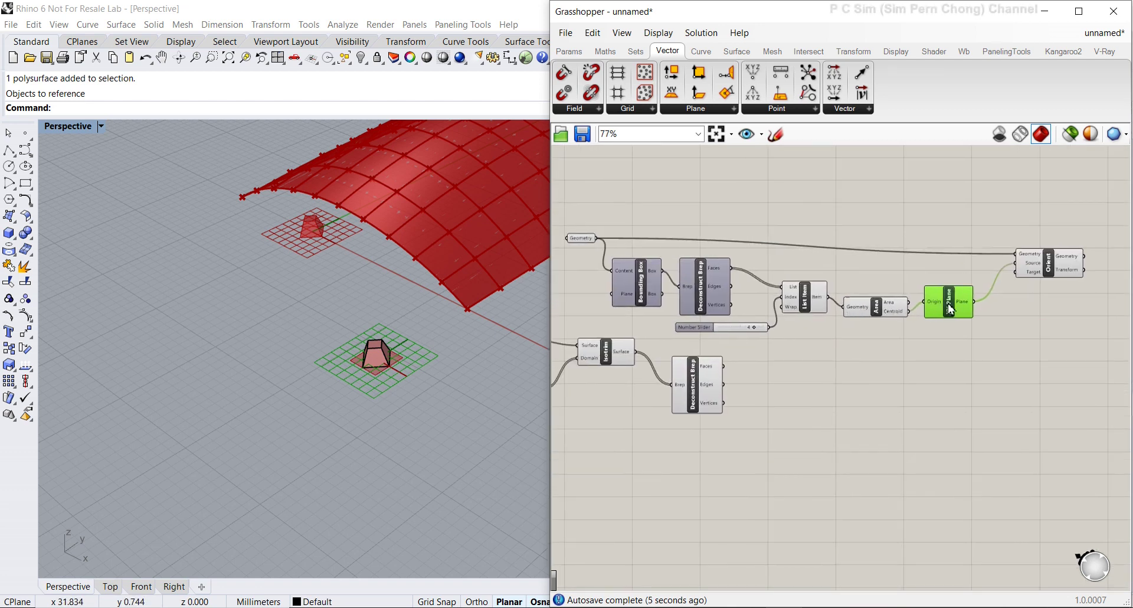
left_click_drag(1029, 268, 1056, 268)
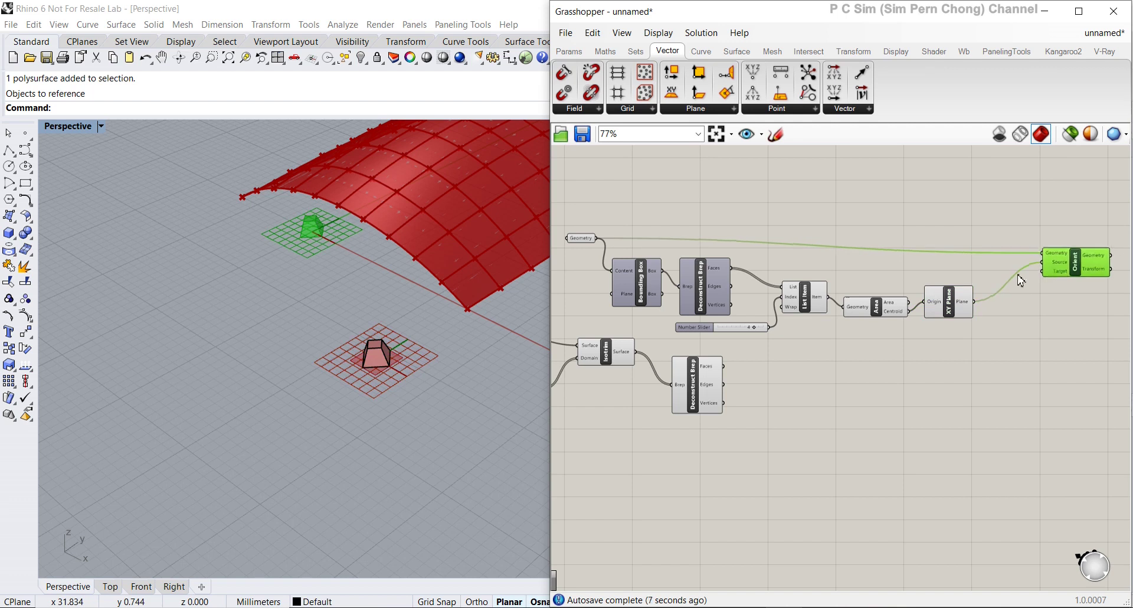
Group the source components from the Geometry parameter through XY Plane, including the Number Slider
right_click_drag(838, 277, 871, 246)
left_click_drag(578, 177, 1037, 314)
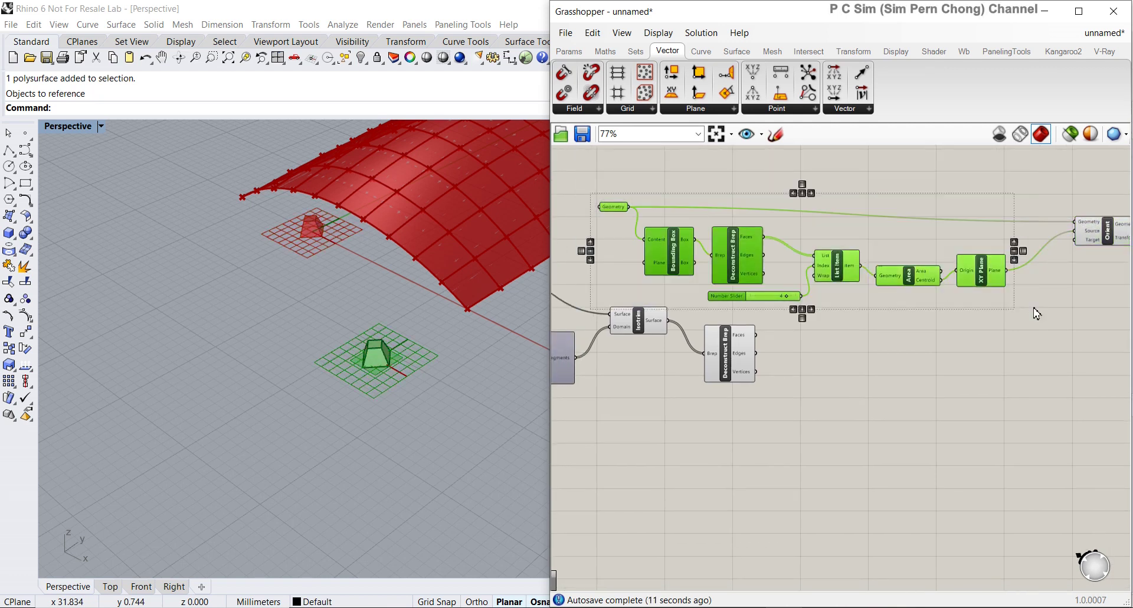
right_click(960, 305)
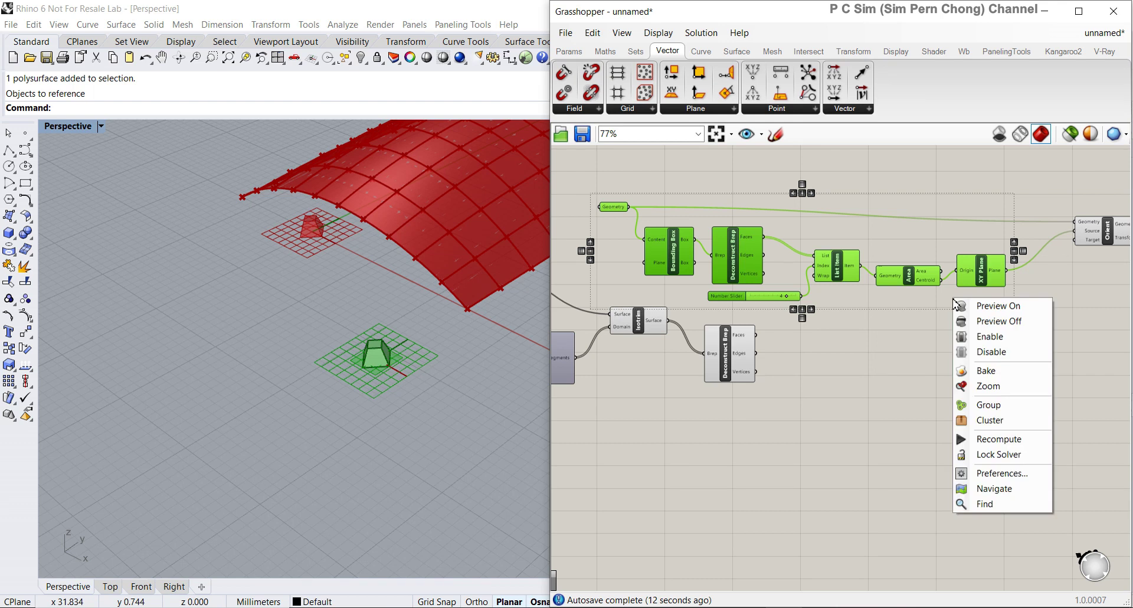
left_click(991, 401)
Move the new group up, clear of the Isotrim and lower Deconstruct Brep row
left_click_drag(952, 282, 913, 247)
left_click(929, 317)
right_click_drag(929, 317, 949, 332)
mouse_move(802, 379)
right_mouse_down()
mouse_move(944, 368)
mouse_move(815, 365)
right_mouse_up()
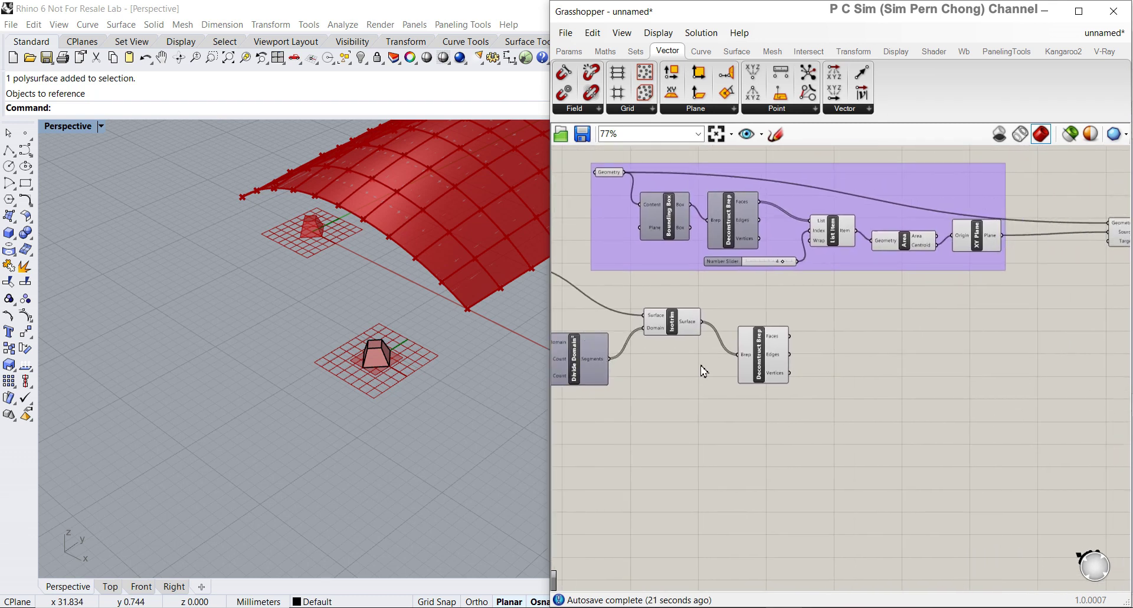
right_click_drag(1039, 272, 947, 265)
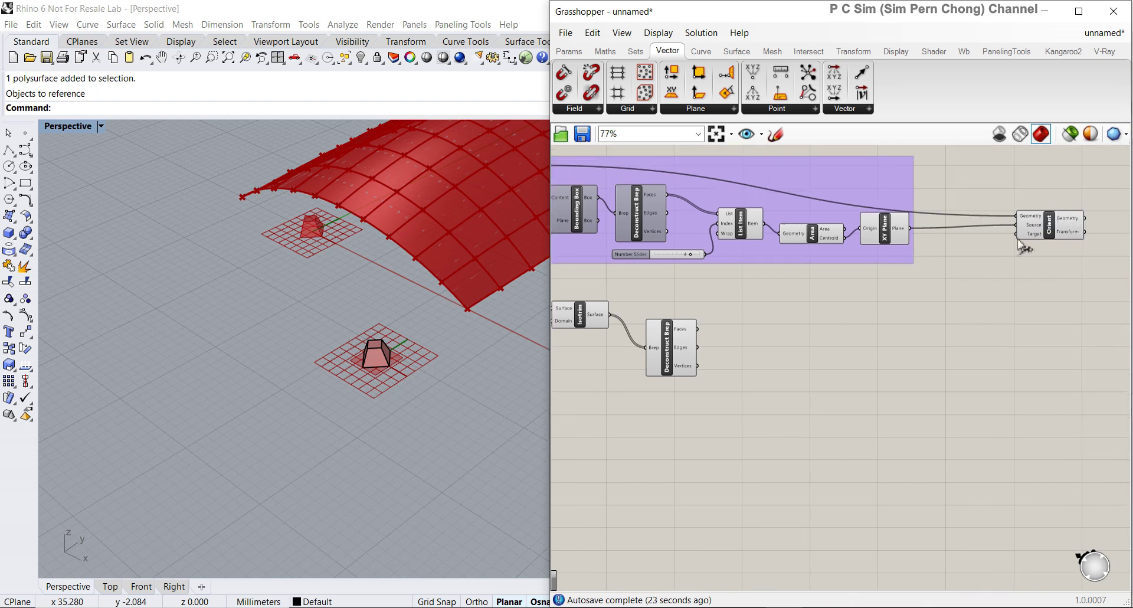
Move the Orient component slightly down, between the grouped source row and the lower Deconstruct Brep row
left_click(1034, 234)
scroll(763, 339, "up", 2)
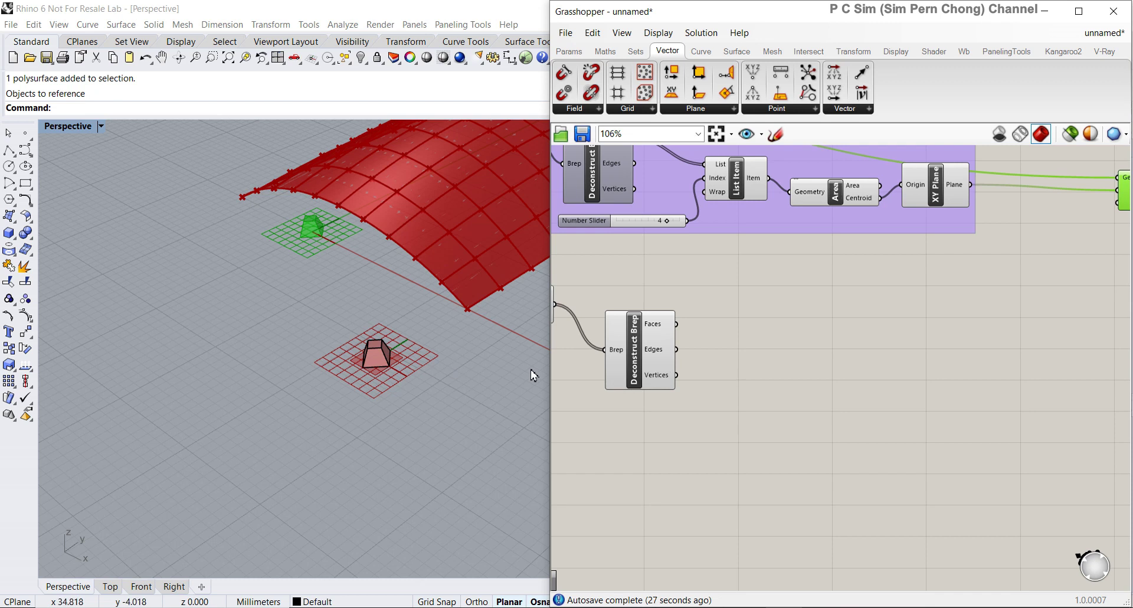
scroll(718, 354, "down", 1)
right_click_drag(717, 358, 684, 384)
left_click_drag(1040, 254, 1037, 285)
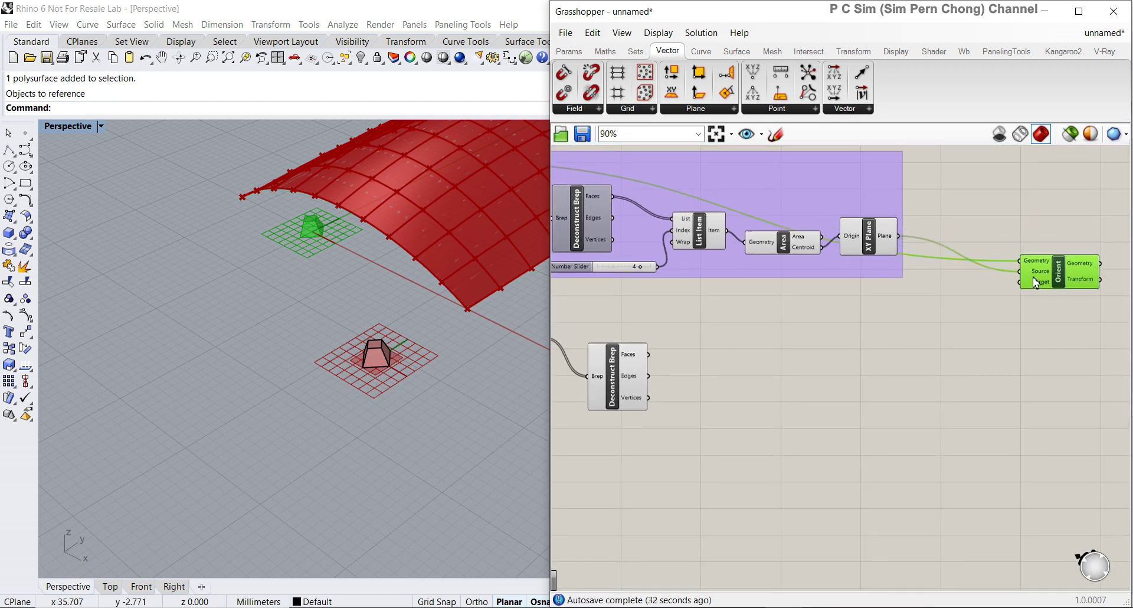
Examine the tapered block and the corner panels of the subdivided surface in the perspective view
right_click_drag(478, 300, 414, 367, "shift")
scroll(382, 405, "up", 3)
scroll(407, 367, "up", 3)
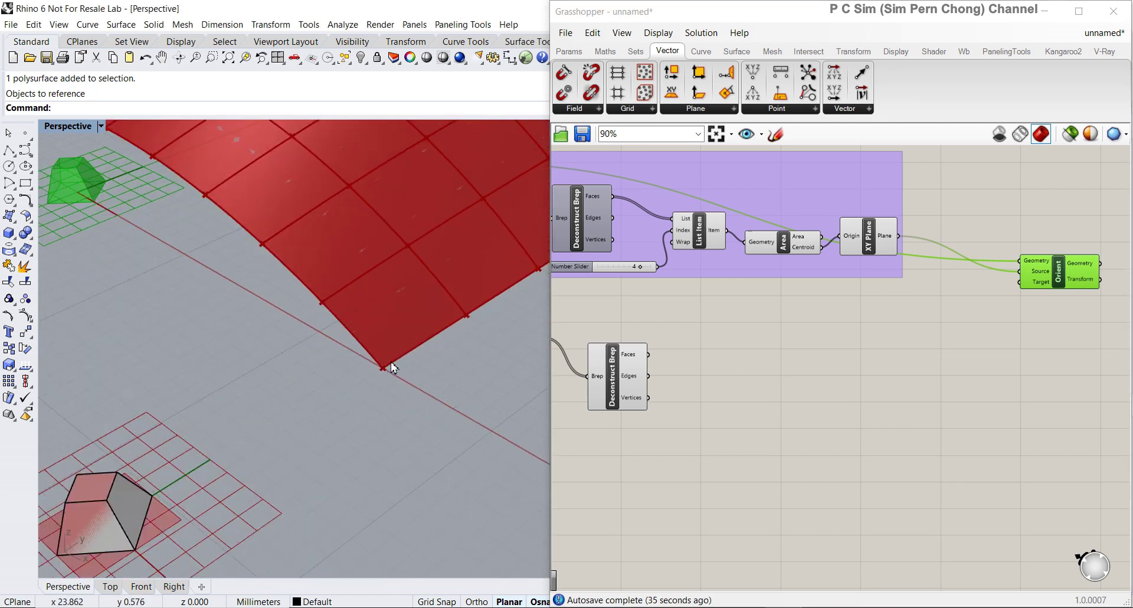
scroll(391, 369, "down", 2)
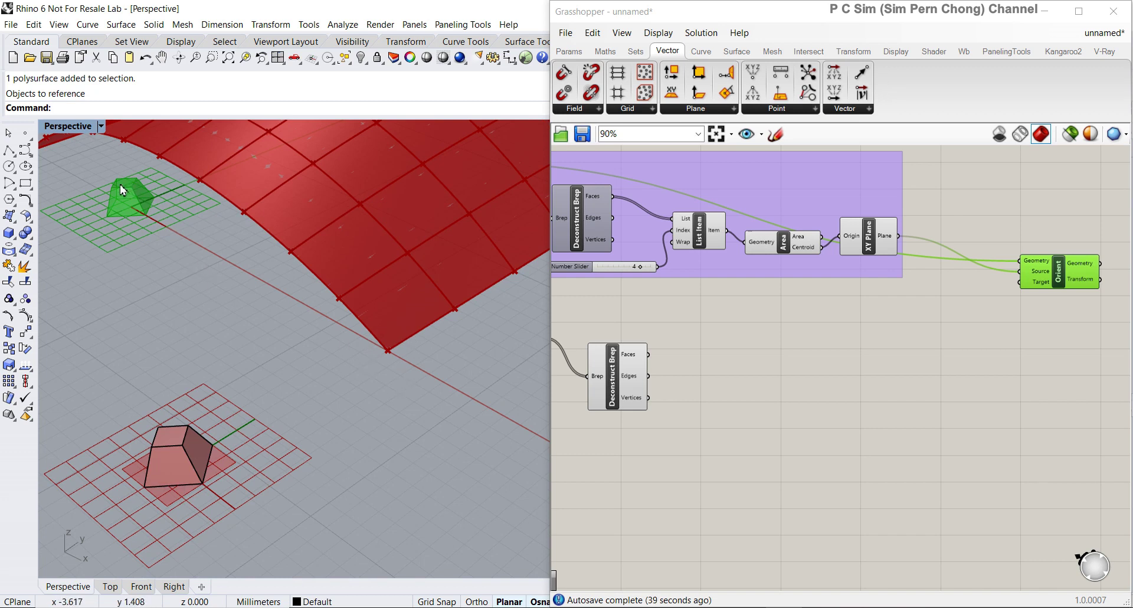
left_click(179, 453)
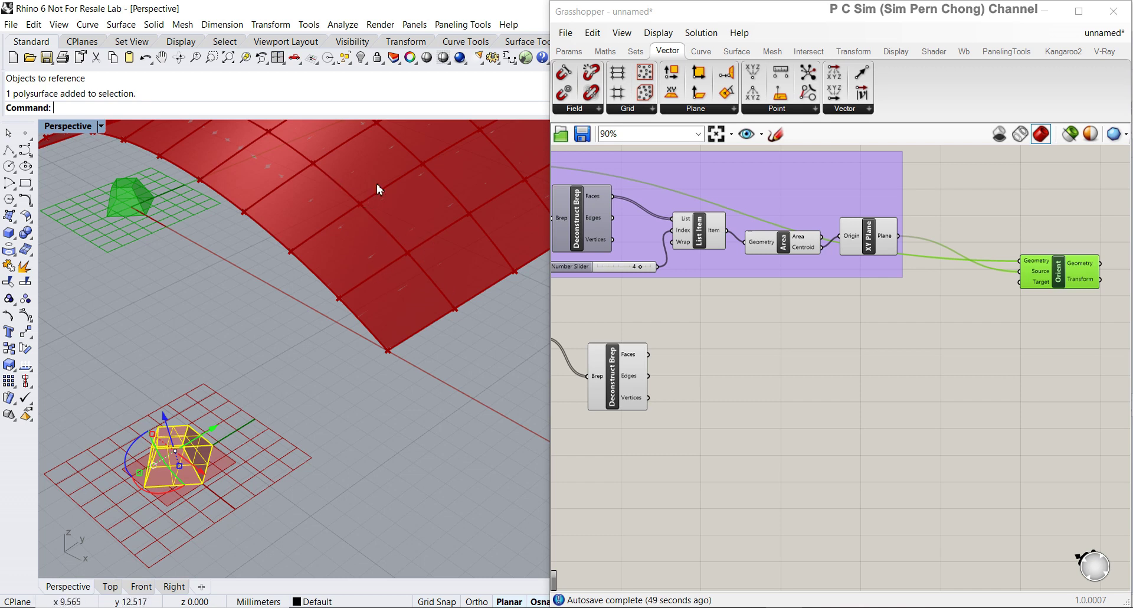
right_click_drag(342, 207, 309, 214)
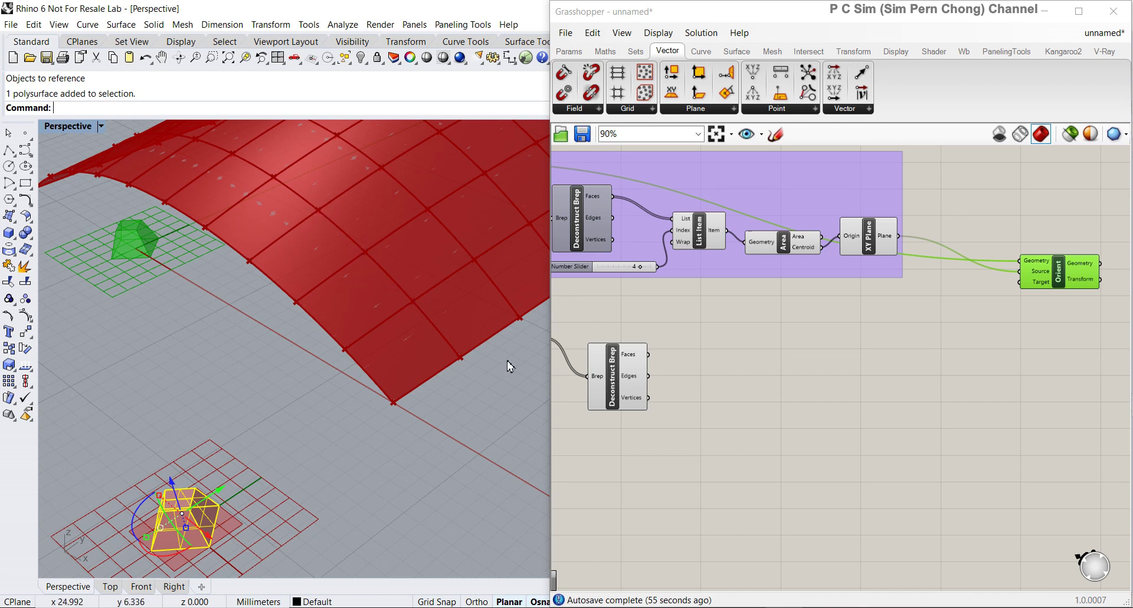
Add a Surface Closest Point component and place it beside the lower Deconstruct Brep
left_click_drag(623, 391, 639, 389)
mouse_move(687, 404)
right_mouse_down()
mouse_move(654, 411)
mouse_move(716, 403)
mouse_move(681, 372)
mouse_move(863, 394)
mouse_move(672, 395)
right_mouse_up()
scroll(660, 378, "up", 2)
scroll(717, 384, "down", 2)
scroll(719, 390, "down", 1)
scroll(671, 388, "up", 2)
left_click(848, 374)
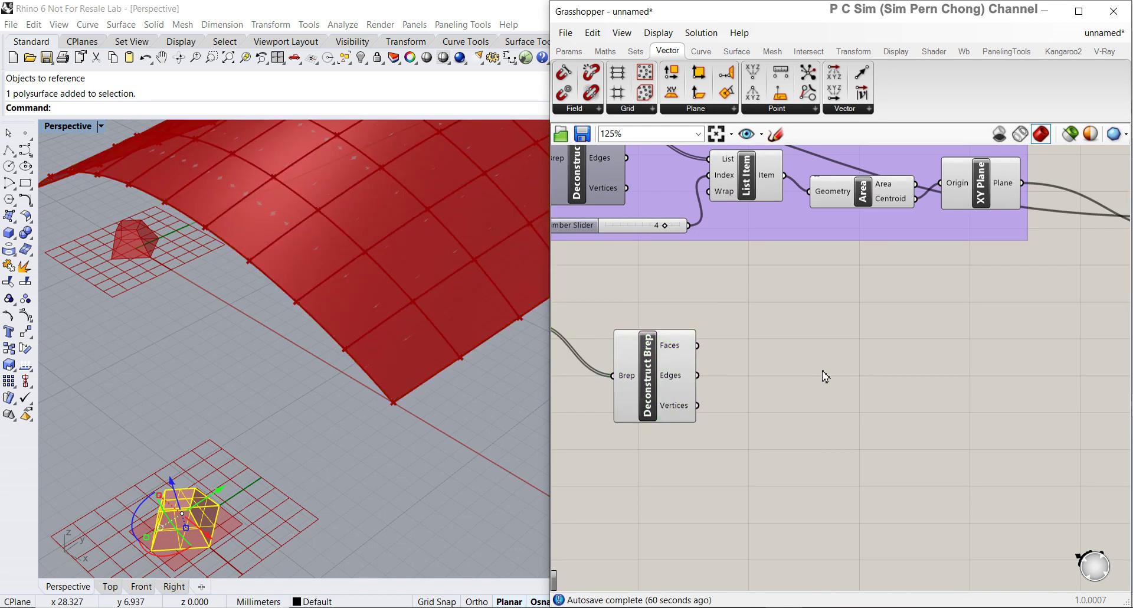
double_click(824, 370)
type("su")
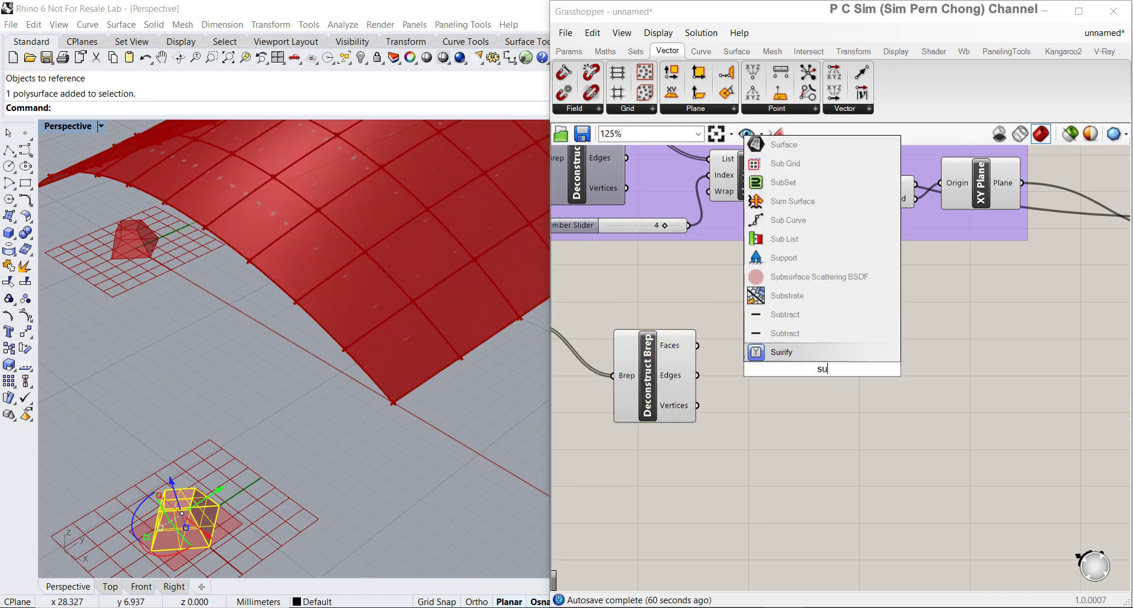
type("rface")
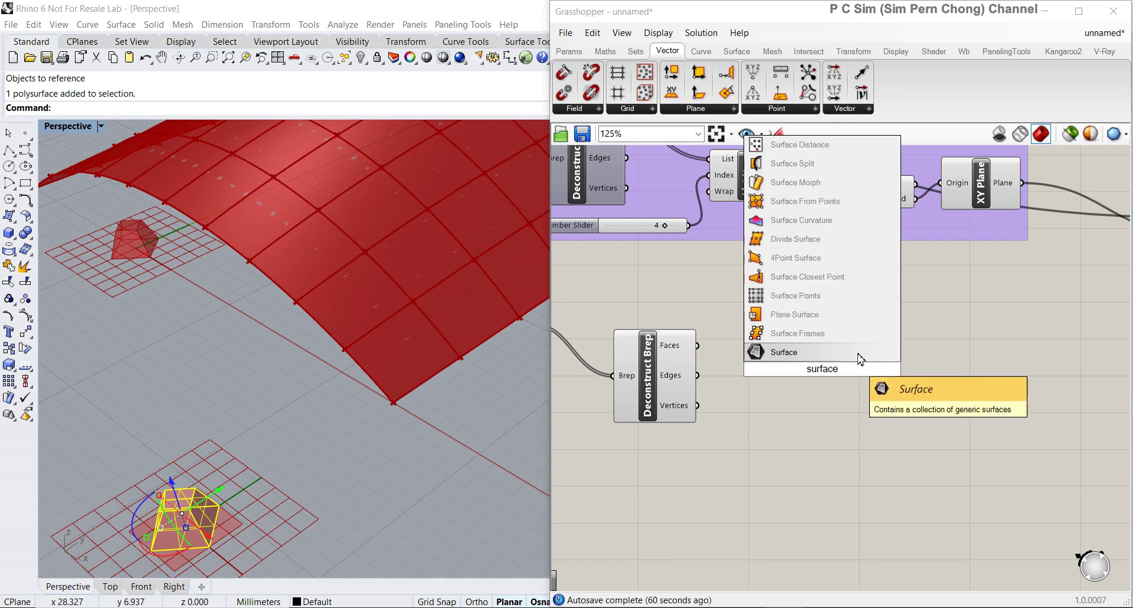
left_click(833, 277)
left_click_drag(825, 363, 872, 367)
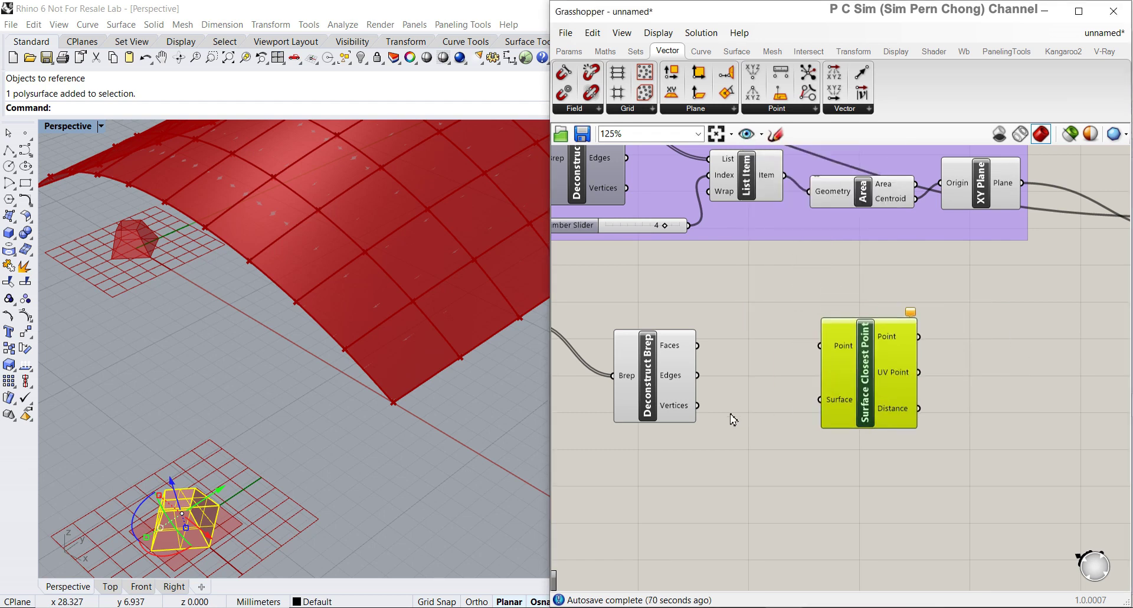
Connect the lower Deconstruct Brep's Vertices output to the Surface Closest Point's Point input
left_click(669, 413)
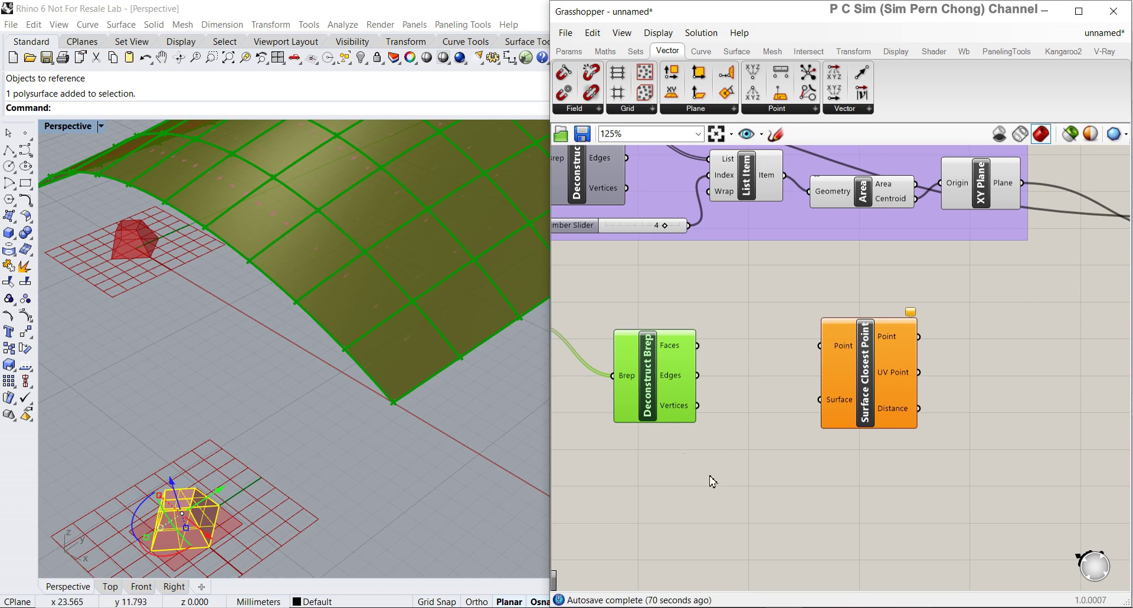
left_click(703, 435)
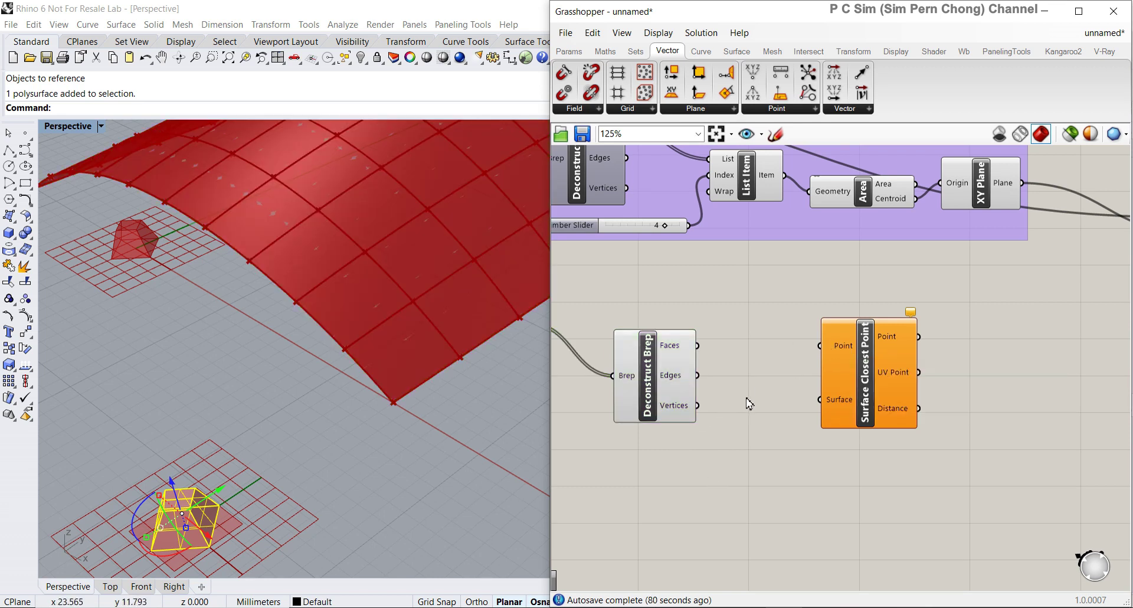
left_click_drag(698, 406, 820, 346)
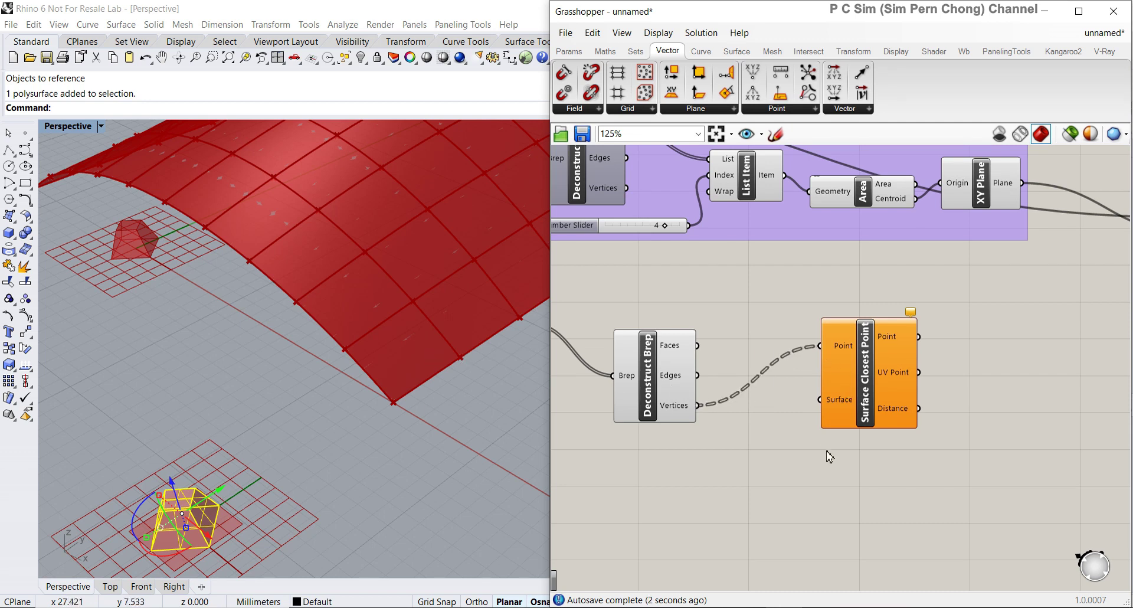
Insert a relay in the wire between the Brep parameter and Isotrim's Surface input, and place it above Isotrim
scroll(753, 407, "down", 3)
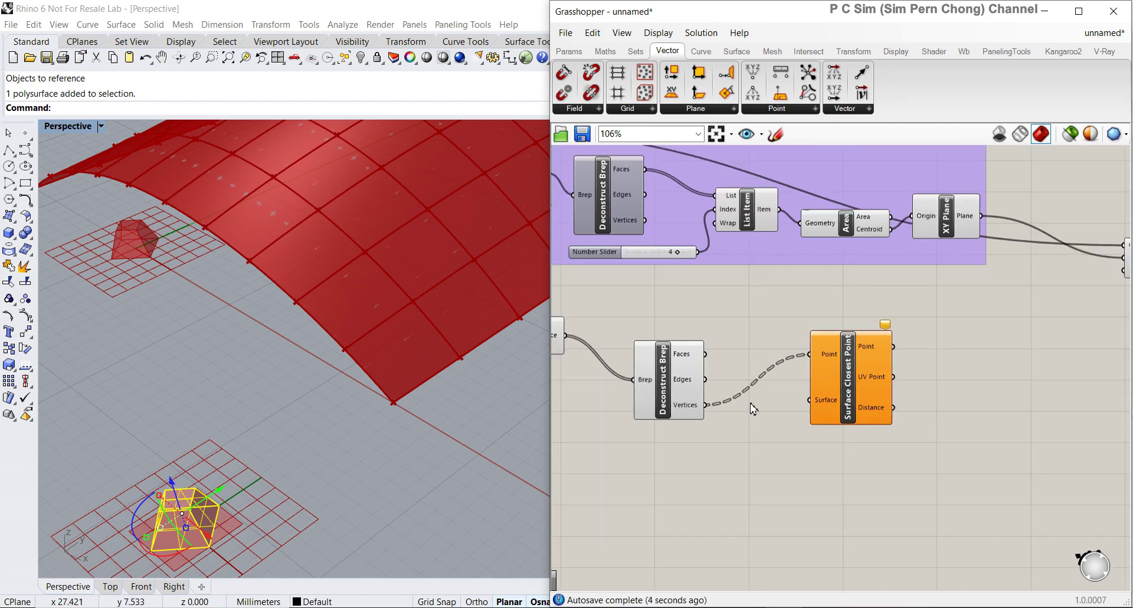
right_click_drag(747, 407, 870, 443)
left_click(590, 336)
scroll(430, 341, "down", 2)
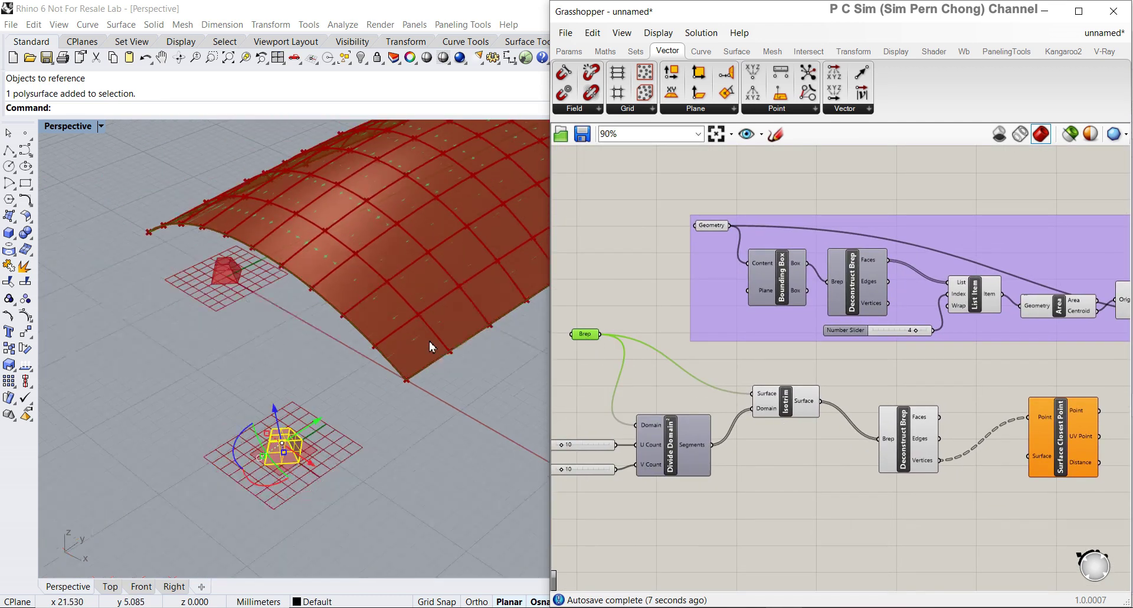
right_click_drag(482, 364, 420, 418, "shift")
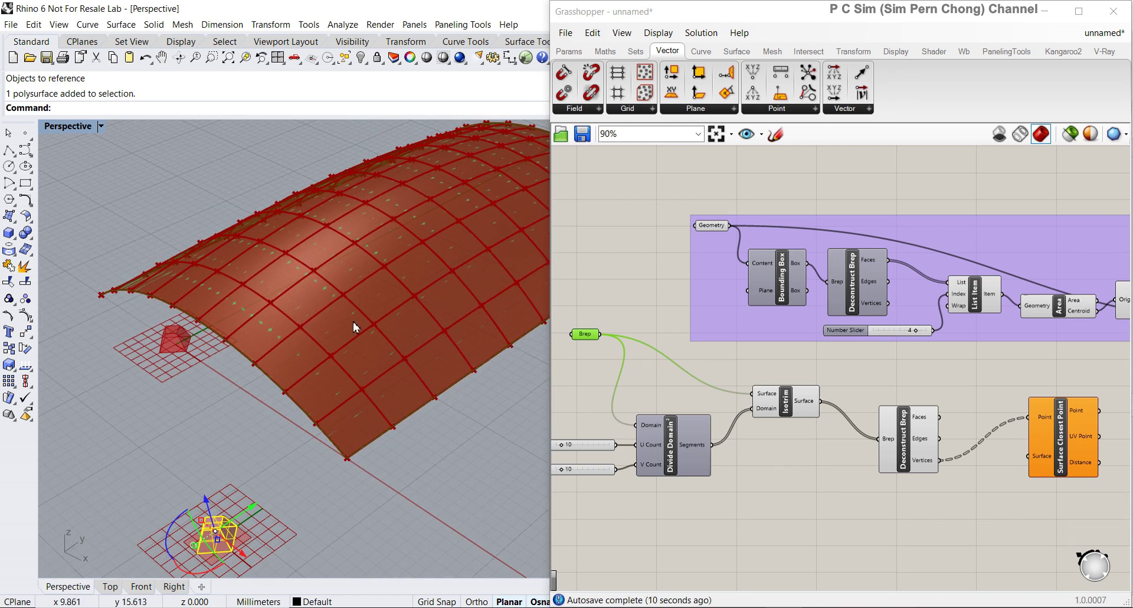
double_click(709, 388)
scroll(710, 386, "up", 3)
right_click_drag(716, 384, 659, 381)
left_click_drag(659, 376, 883, 338)
Connect the relay carrying the Brep to the Surface Closest Point's Surface input
right_click_drag(895, 360, 726, 380)
scroll(806, 381, "down", 3)
left_click_drag(725, 379, 890, 465)
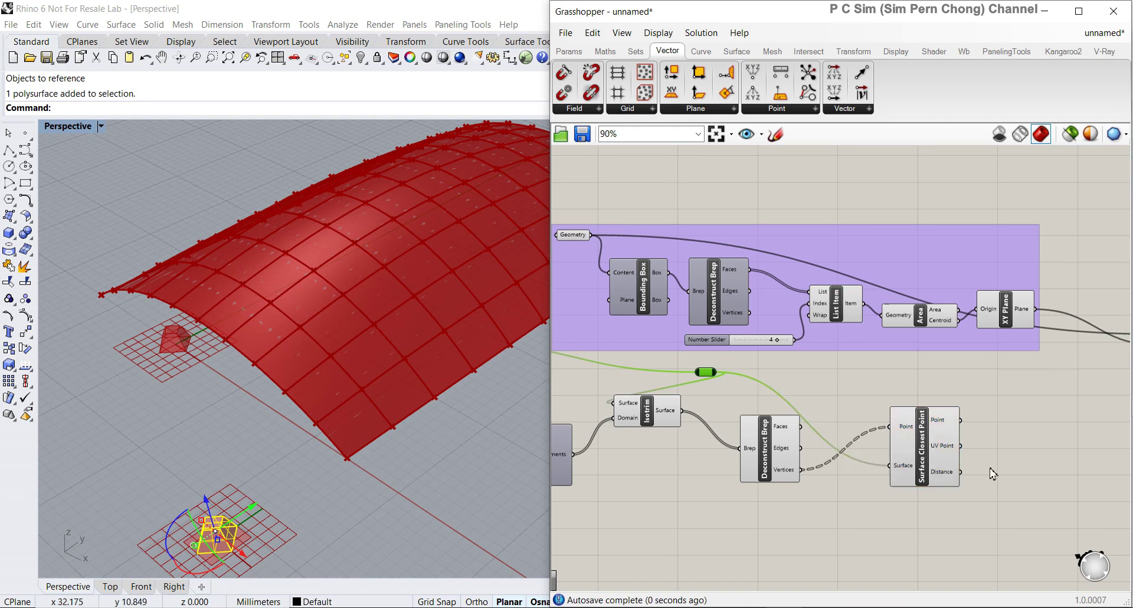
Examine the points previewed by Surface Closest Point on the panel corners and the component's outputs
left_click(939, 463)
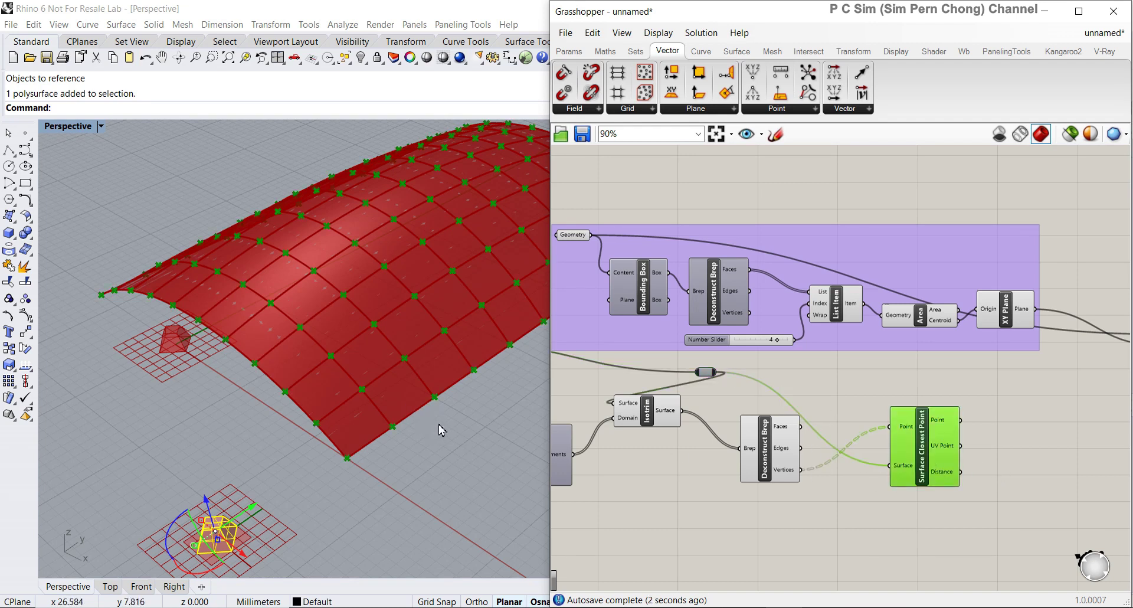
right_click_drag(442, 428, 450, 411, "shift")
scroll(366, 402, "up", 3)
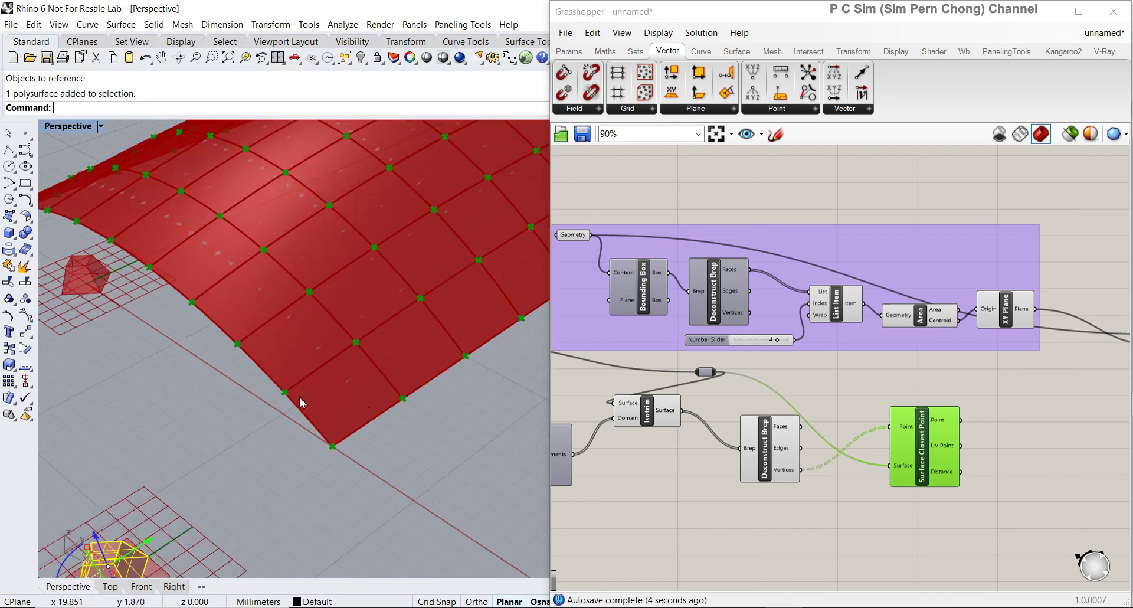
right_click_drag(961, 464, 737, 435)
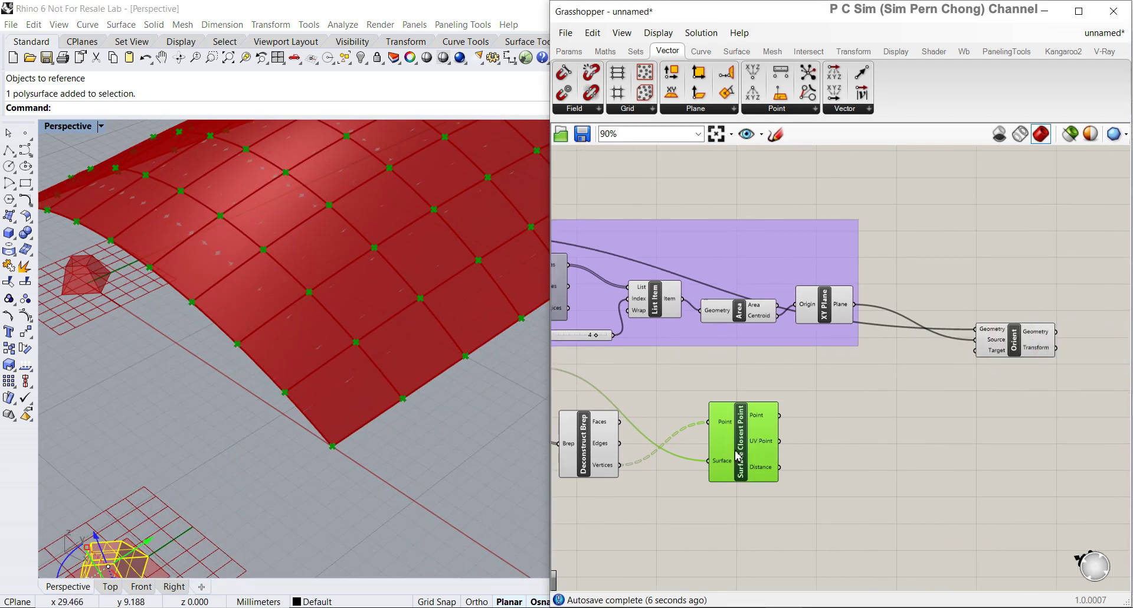
scroll(768, 449, "up", 3)
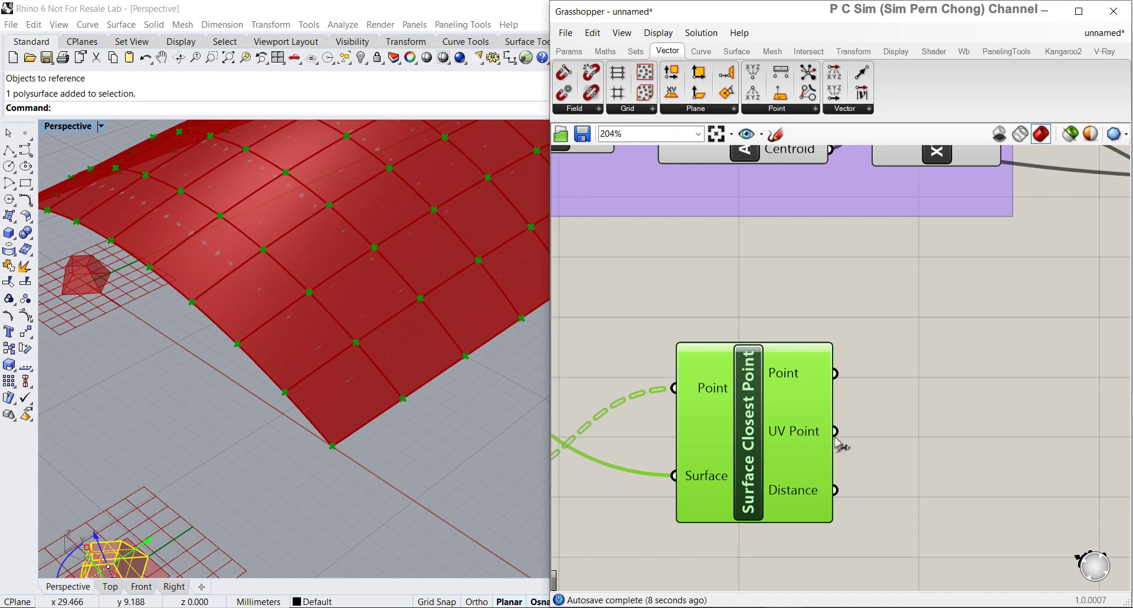
scroll(825, 444, "down", 2)
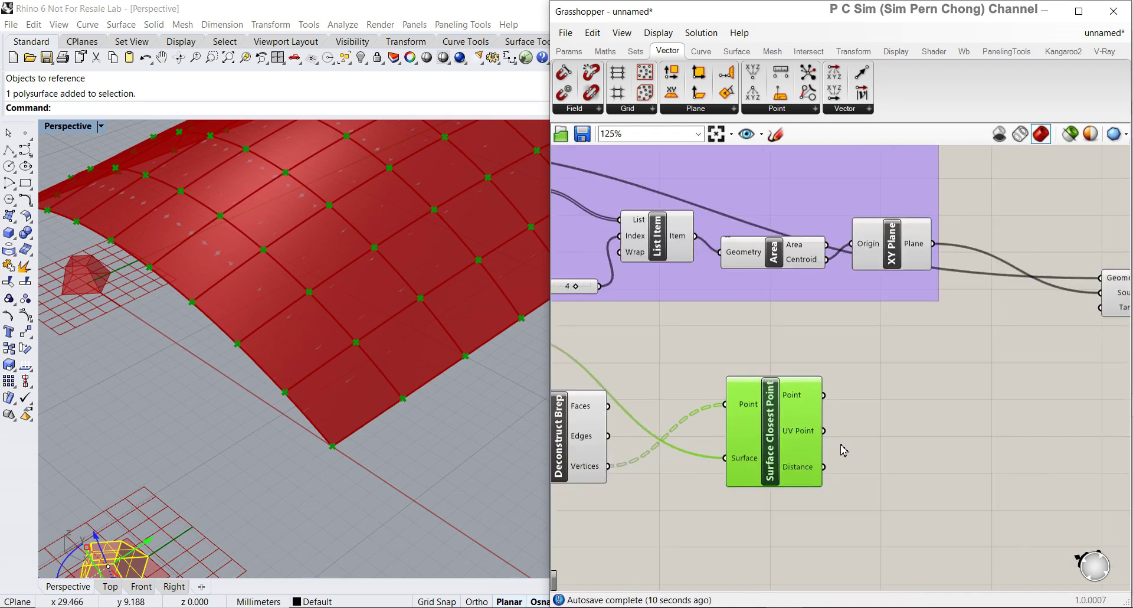
mouse_move(780, 454)
left_mouse_down()
mouse_move(760, 444)
mouse_move(777, 436)
left_mouse_up()
right_click_drag(786, 438, 692, 433)
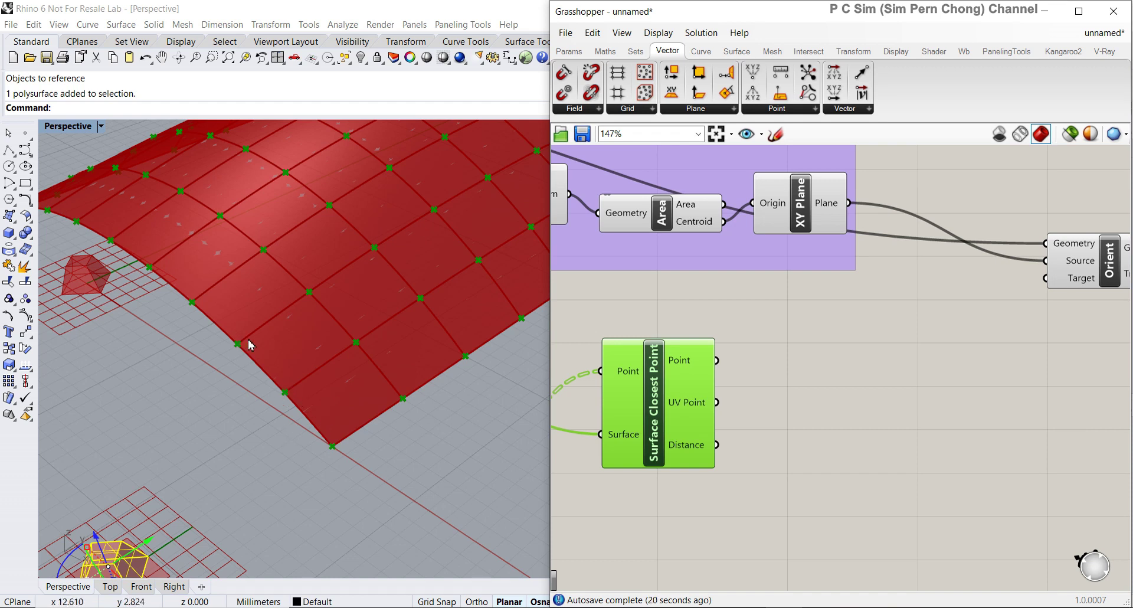
scroll(824, 420, "down", 3)
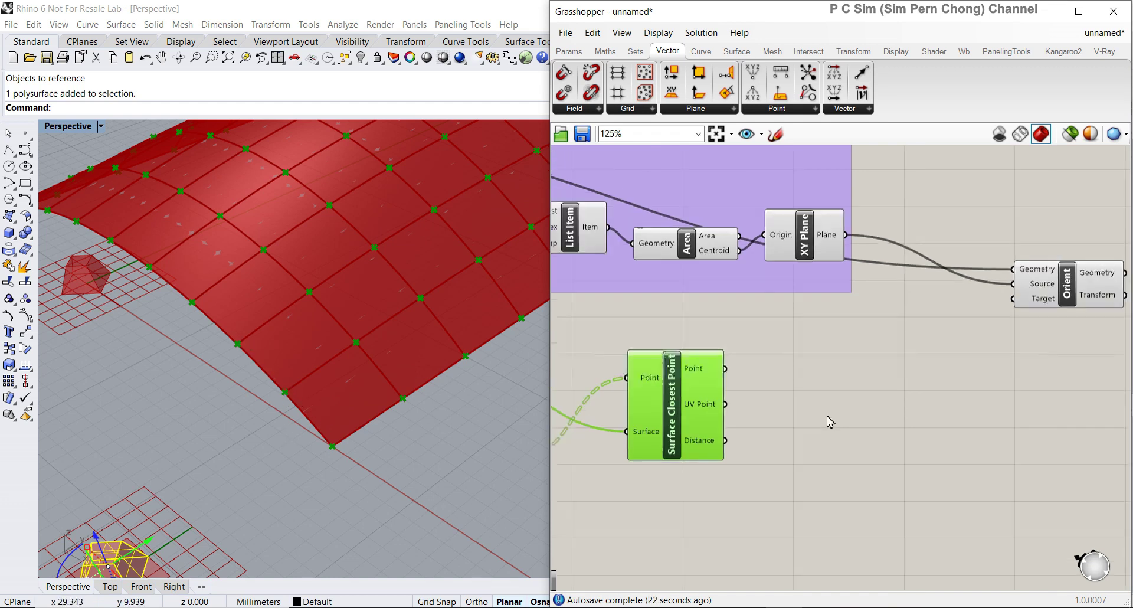
scroll(771, 394, "up", 3)
scroll(771, 394, "down", 1)
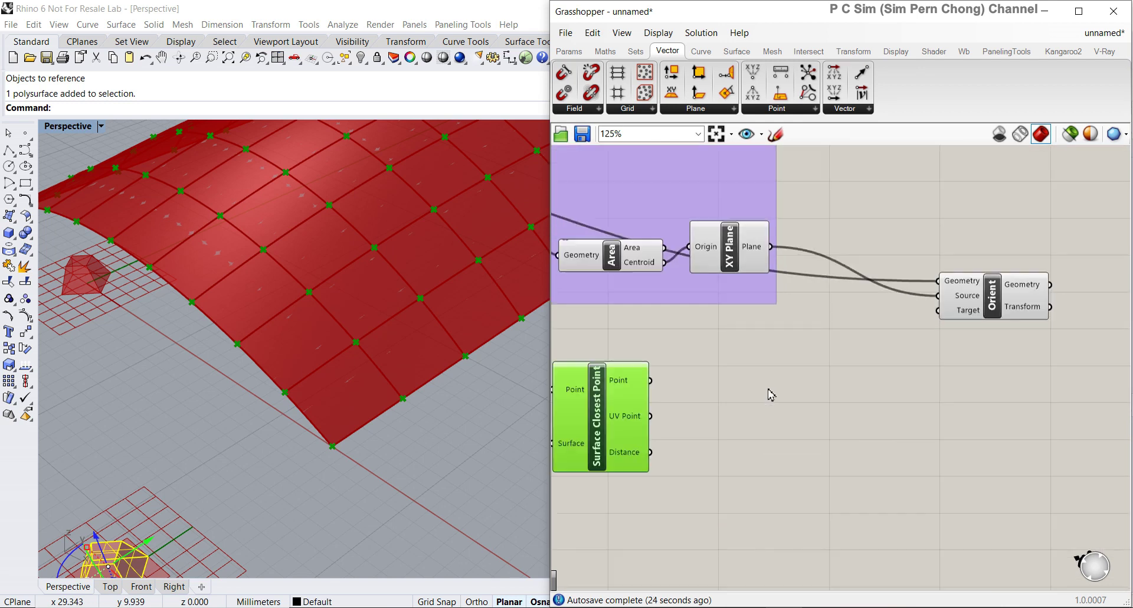
Add an Evaluate Surface component and connect the Surface Closest Point's UV Point output to its Point input
double_click(768, 393)
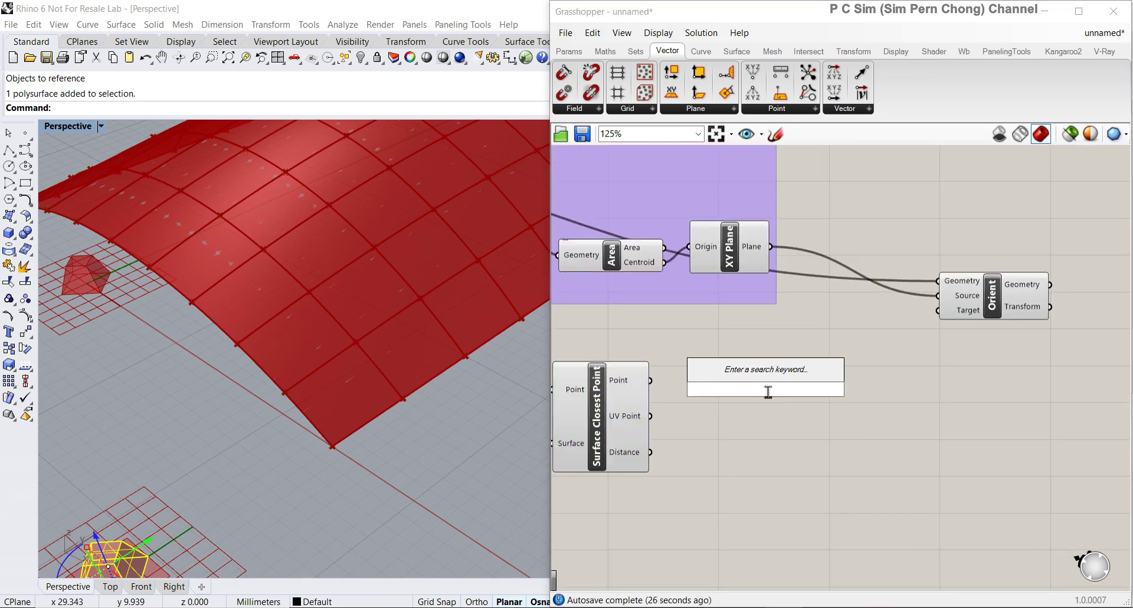
type("0")
type("v")
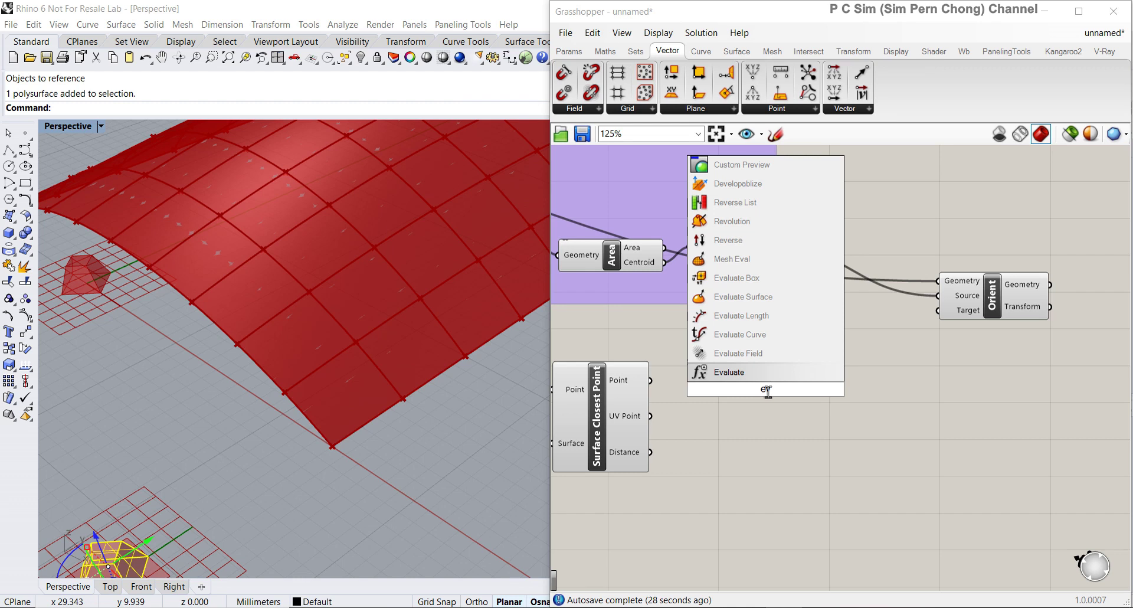
left_click(763, 296)
left_click_drag(803, 427, 820, 433)
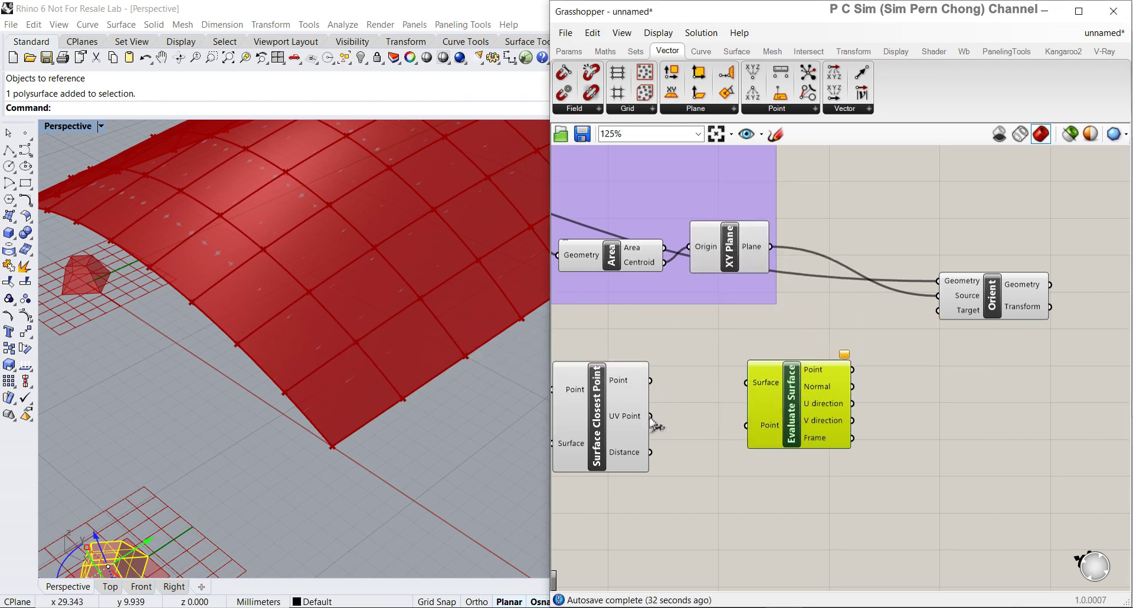
left_click_drag(654, 420, 746, 425)
Move the relay farther along the row, connect it to Evaluate Surface's Surface input, and check the frames on the surface
right_click_drag(776, 400, 1011, 427)
right_click_drag(595, 378, 814, 384)
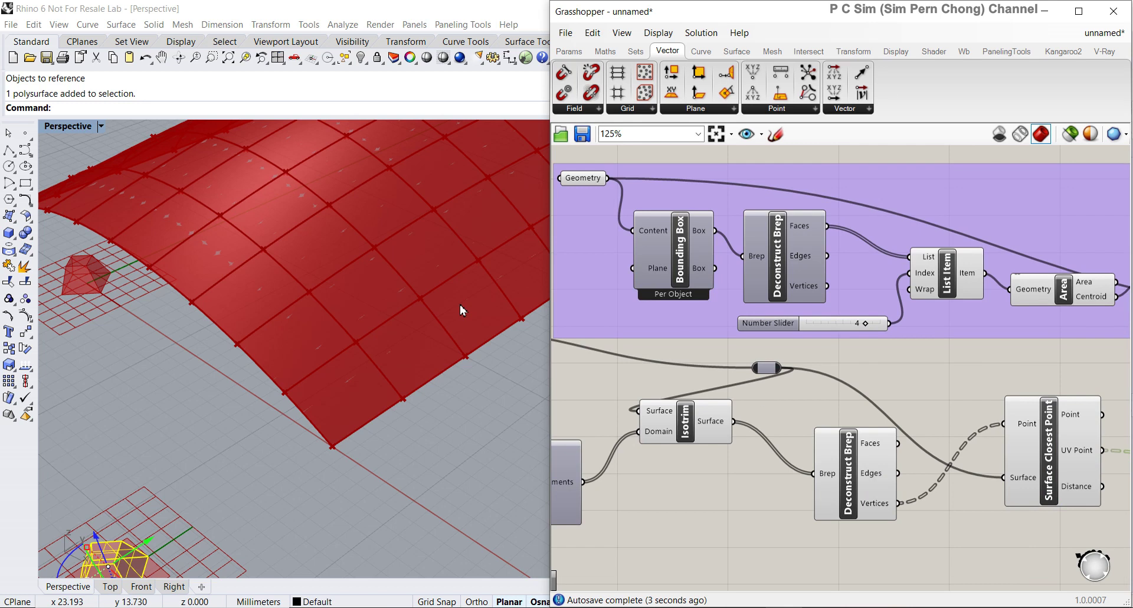
left_click_drag(776, 369, 883, 368)
right_click_drag(895, 368, 594, 361)
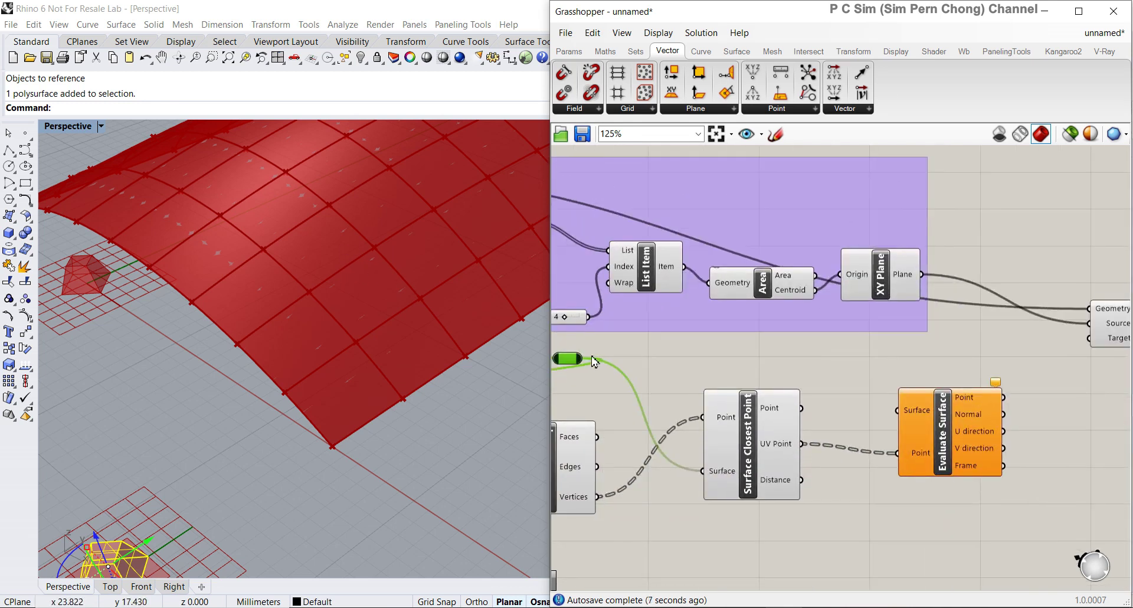
left_click_drag(586, 365, 897, 410)
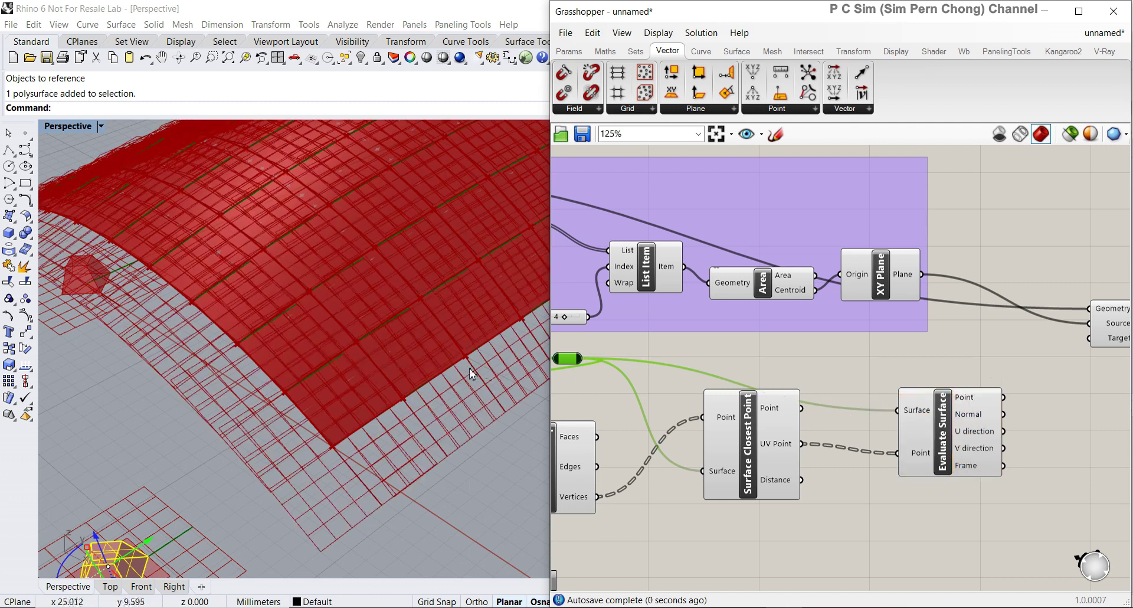
scroll(421, 374, "down", 2)
scroll(421, 374, "up", 4)
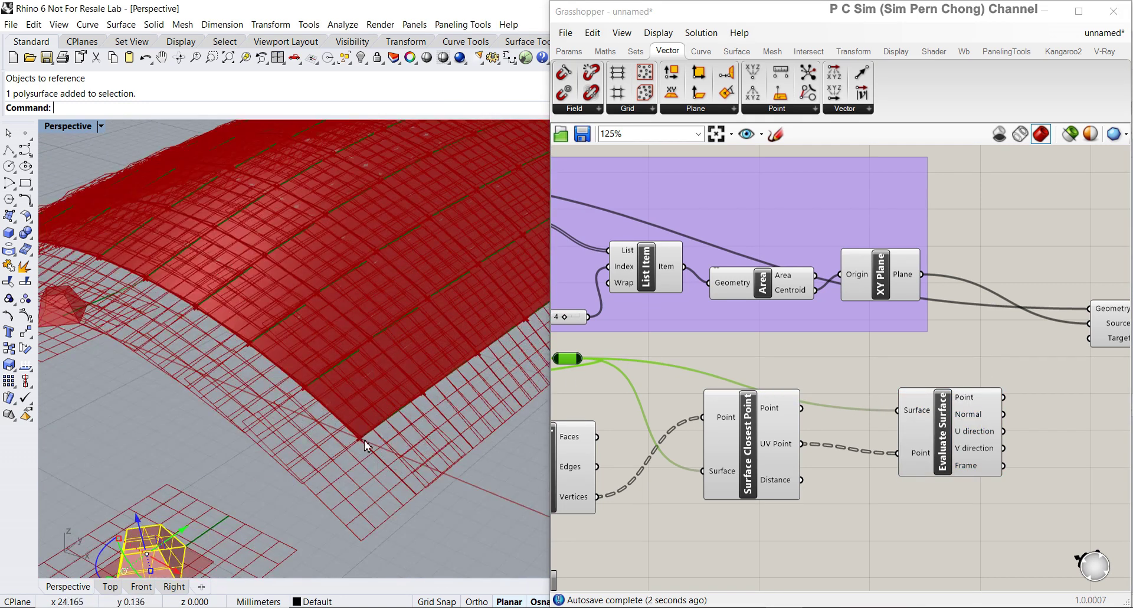
scroll(361, 441, "down", 1)
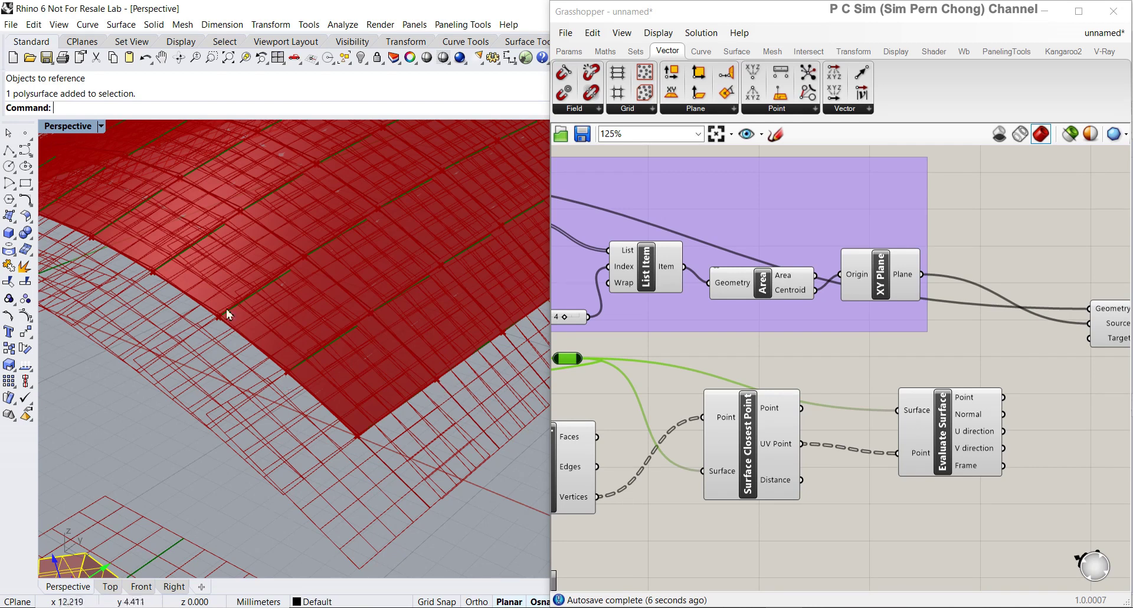
Move the Orient component farther along the row, away from Evaluate Surface
left_click_drag(956, 446, 940, 446)
right_click_drag(943, 448, 747, 437)
left_click_drag(939, 326, 984, 326)
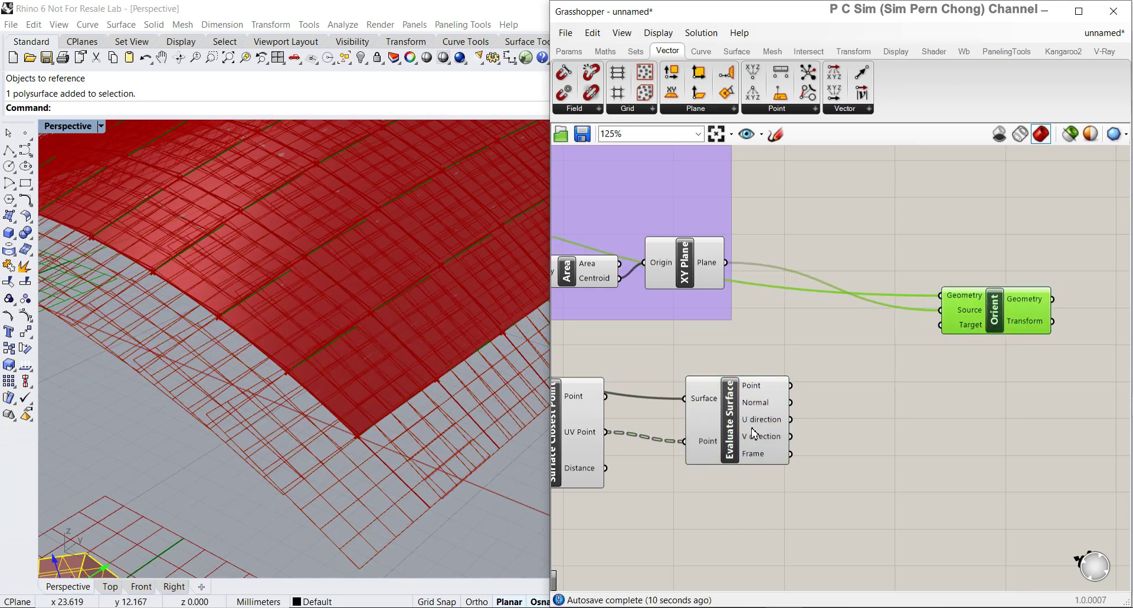
scroll(750, 436, "down", 1)
right_click_drag(748, 436, 755, 394)
scroll(743, 402, "up", 2)
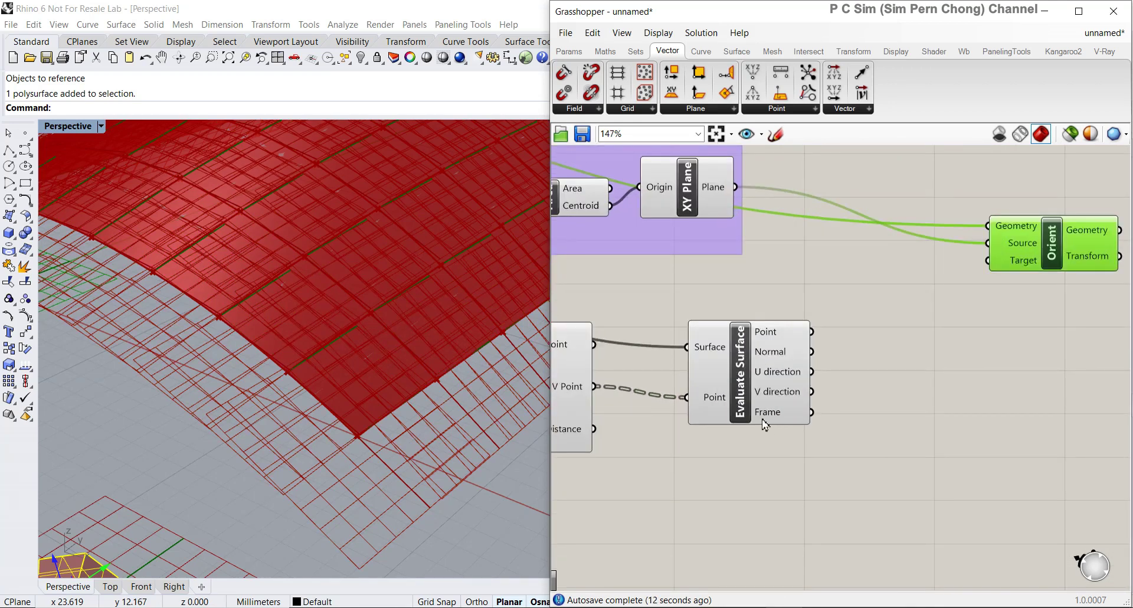
Connect Evaluate Surface's Frame output to Orient's Target input and check the blocks placed on the surface
scroll(775, 421, "up", 2)
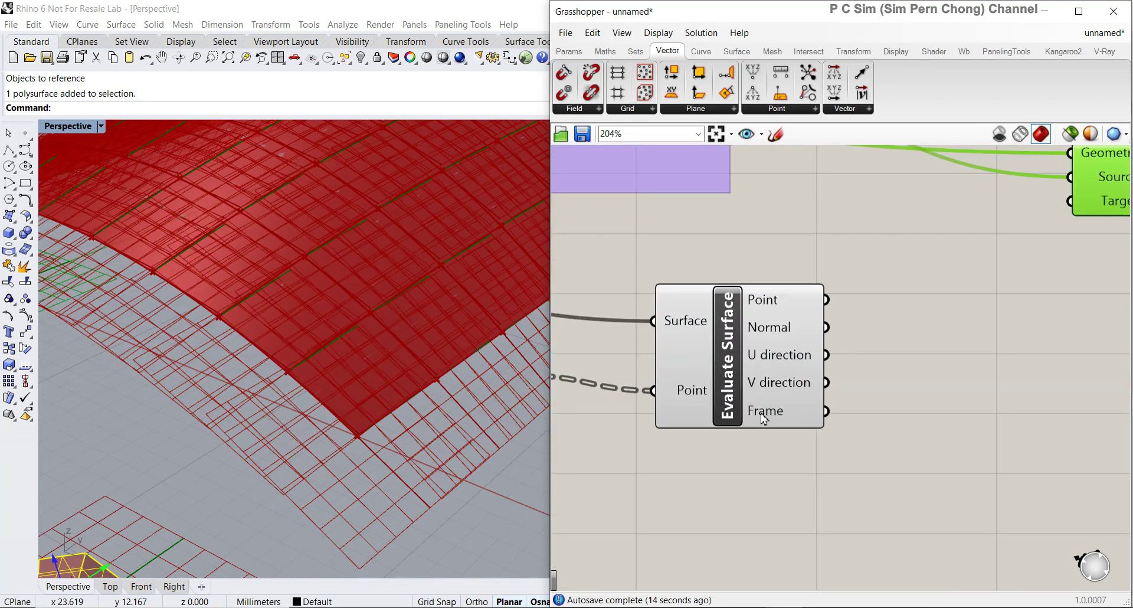
scroll(806, 419, "down", 2)
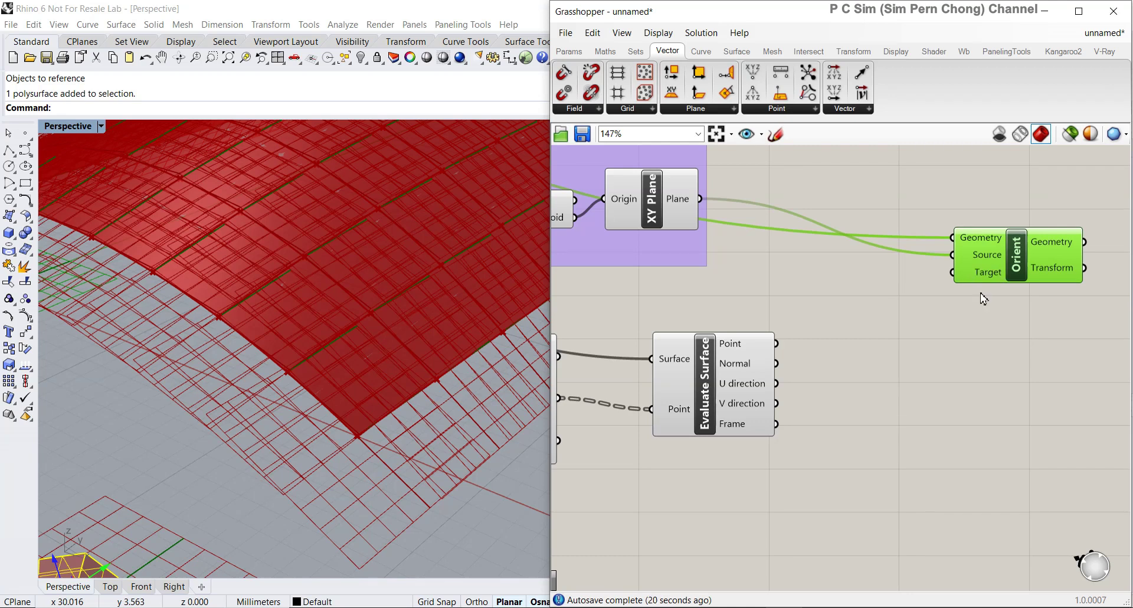
left_click_drag(777, 424, 951, 273)
scroll(443, 390, "down", 5)
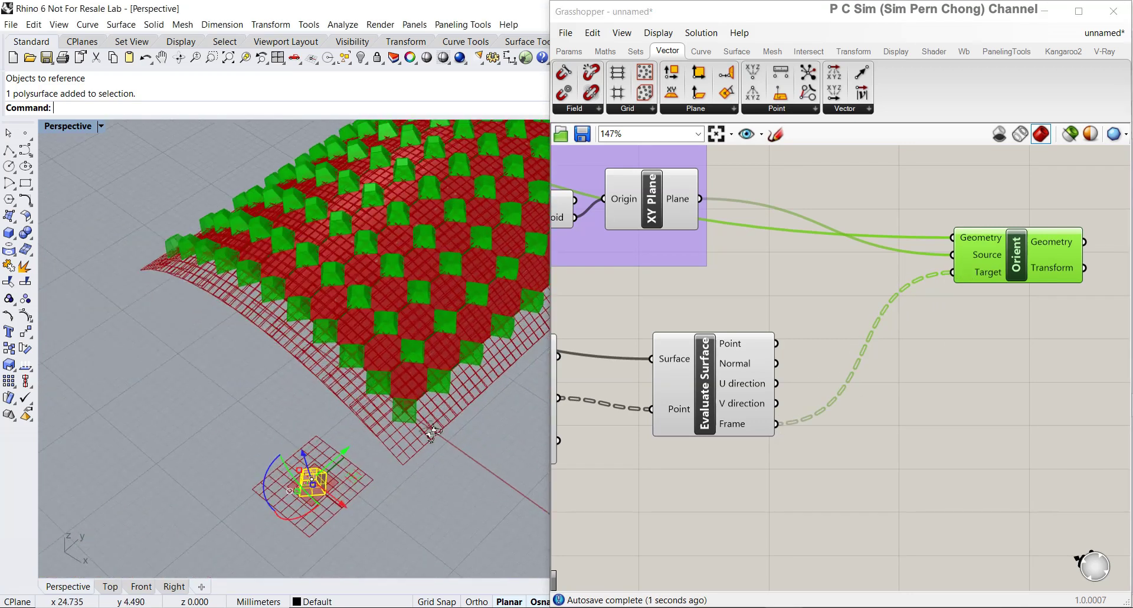
right_click_drag(432, 432, 387, 385)
scroll(429, 393, "up", 6)
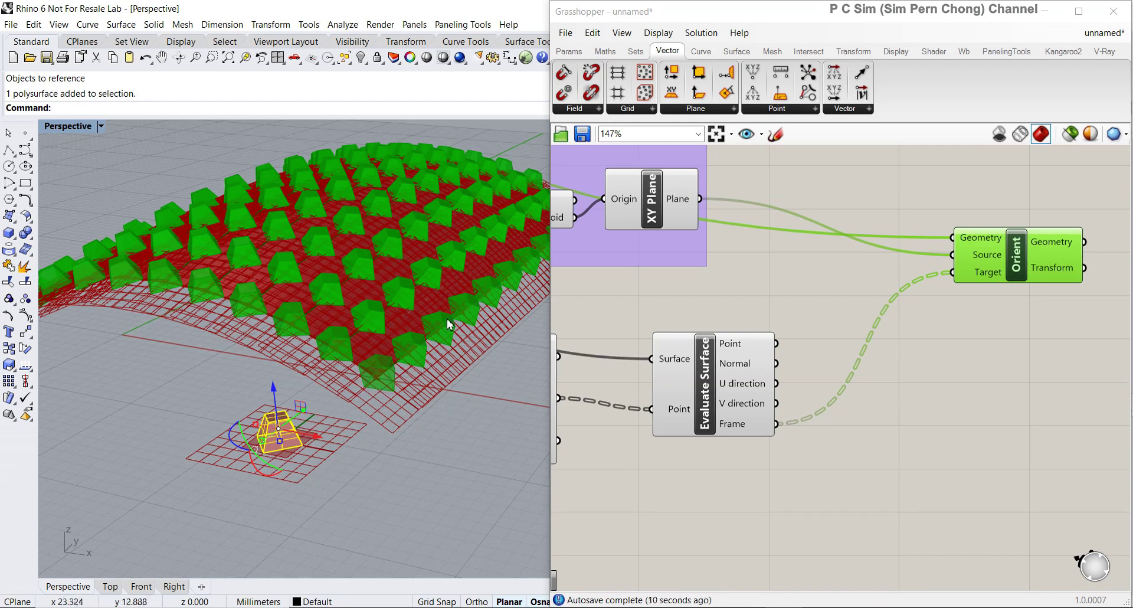
right_click_drag(360, 314, 369, 472)
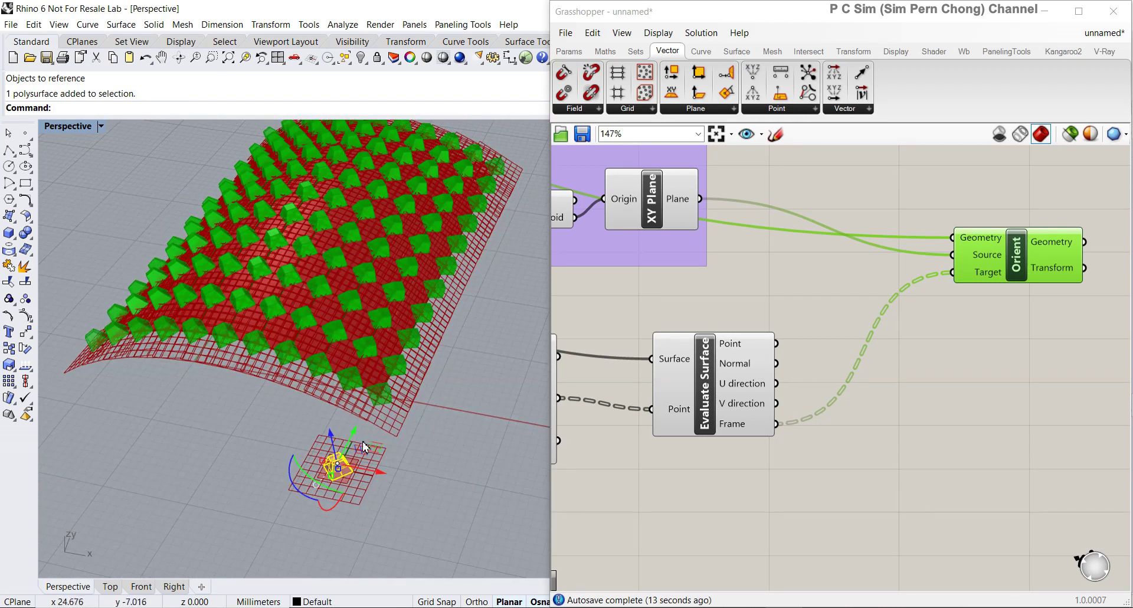
left_click(380, 515)
scroll(387, 501, "up", 6)
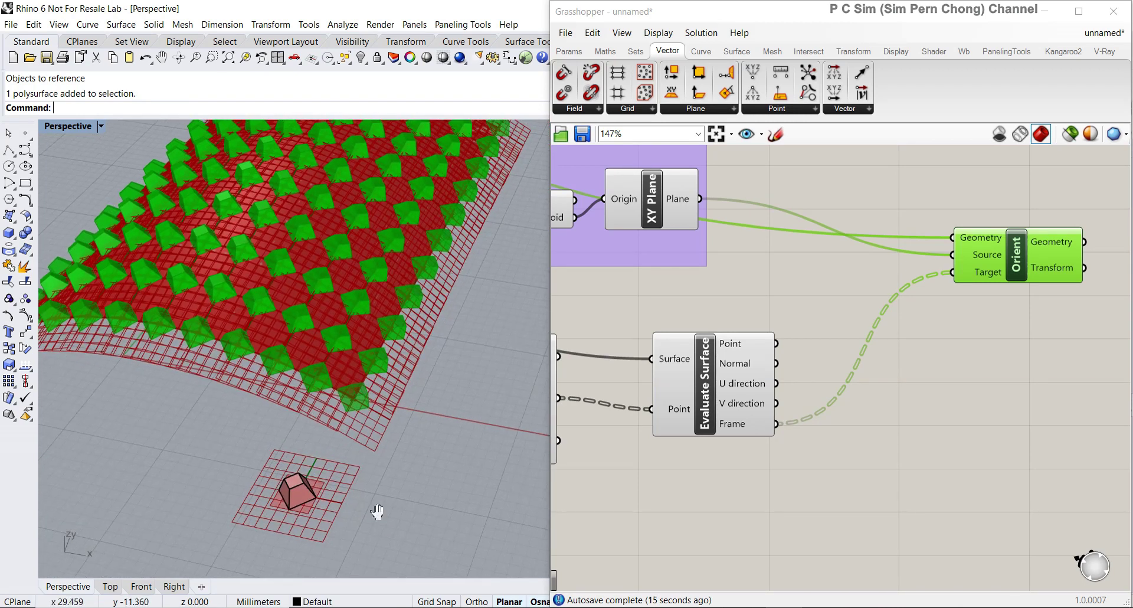
Try scaling the source block along the X axis to test the oriented copies, and undo the scaling
left_click(257, 390)
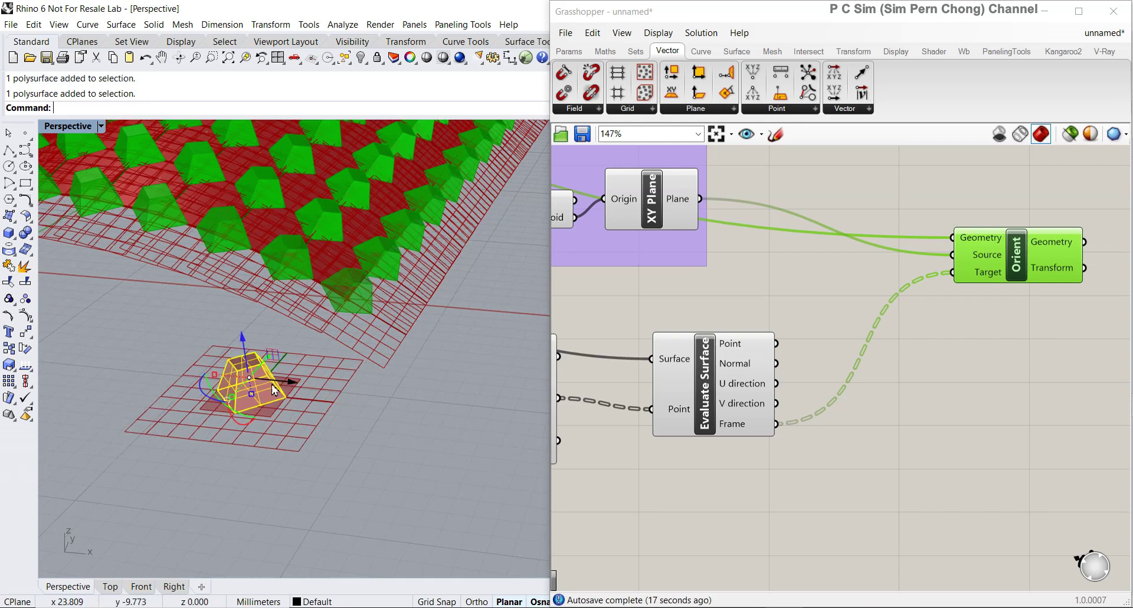
left_click_drag(215, 377, 230, 382)
right_click_drag(366, 400, 287, 420)
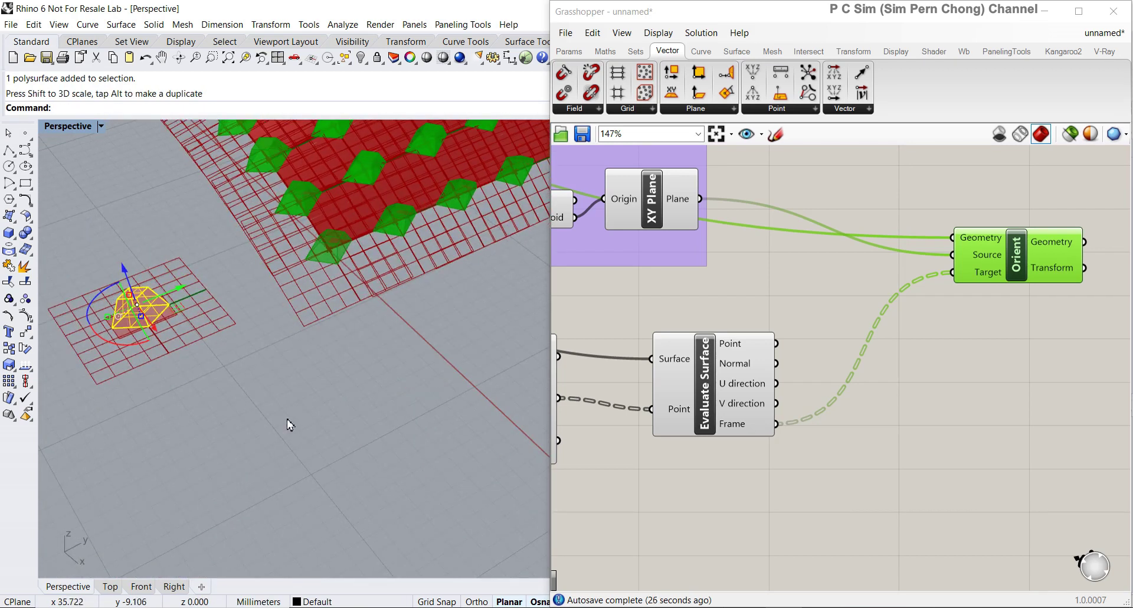
scroll(277, 413, "down", 2)
right_click_drag(233, 382, 136, 198)
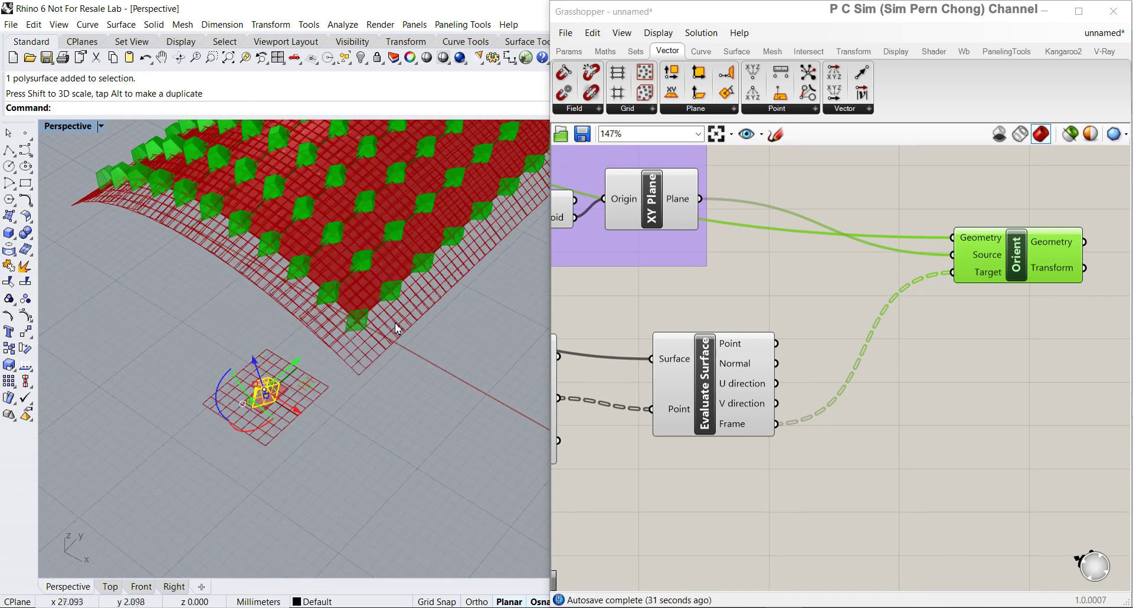
key("ctrl+z")
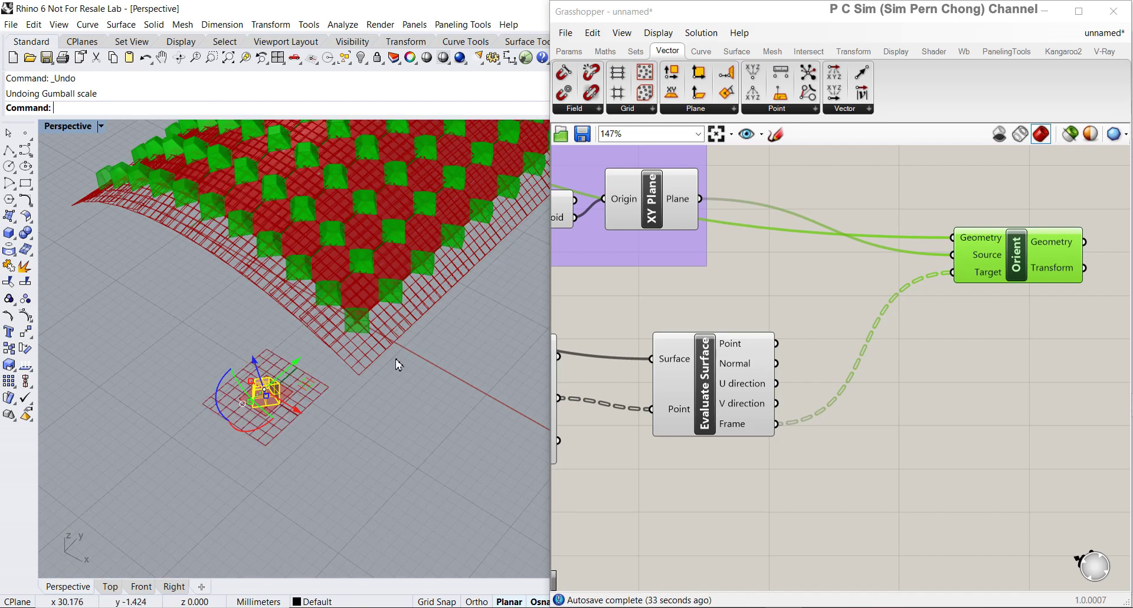
key("Escape")
Examine how the oriented blocks sit on the panel corners and trace them back to Deconstruct Brep's Vertices output
right_click_drag(405, 354, 373, 401)
scroll(373, 396, "up", 8)
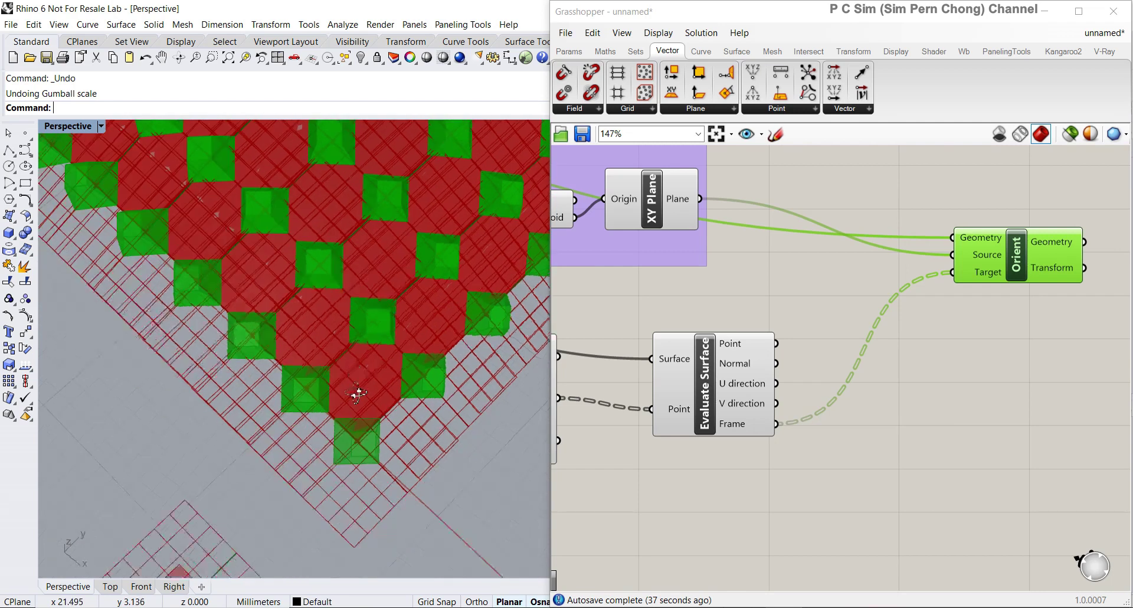
right_click_drag(366, 452, 353, 314)
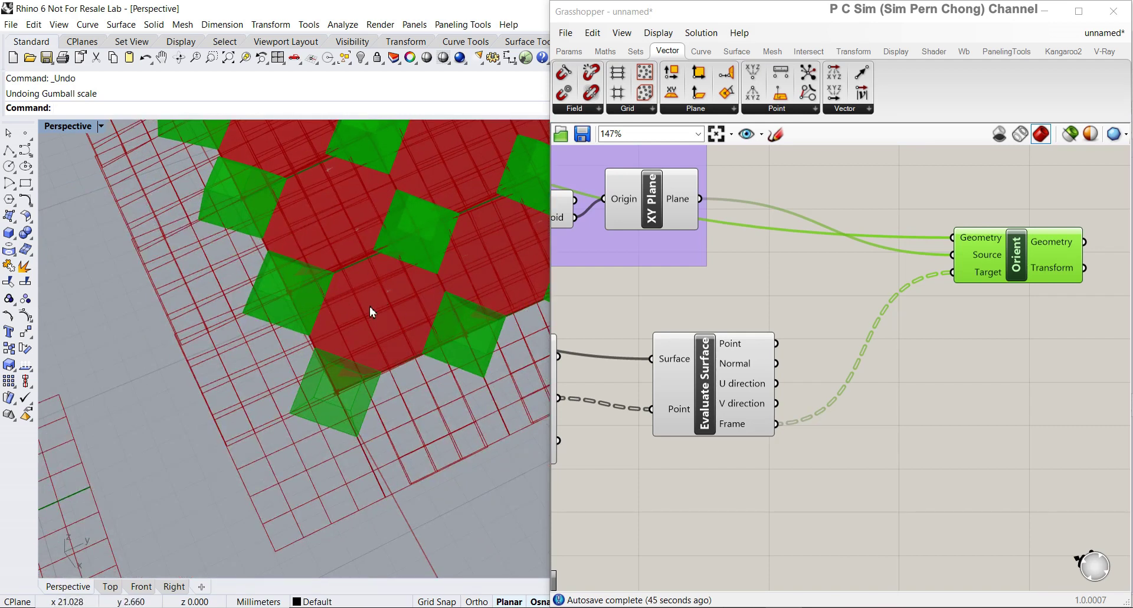
scroll(371, 301, "down", 4)
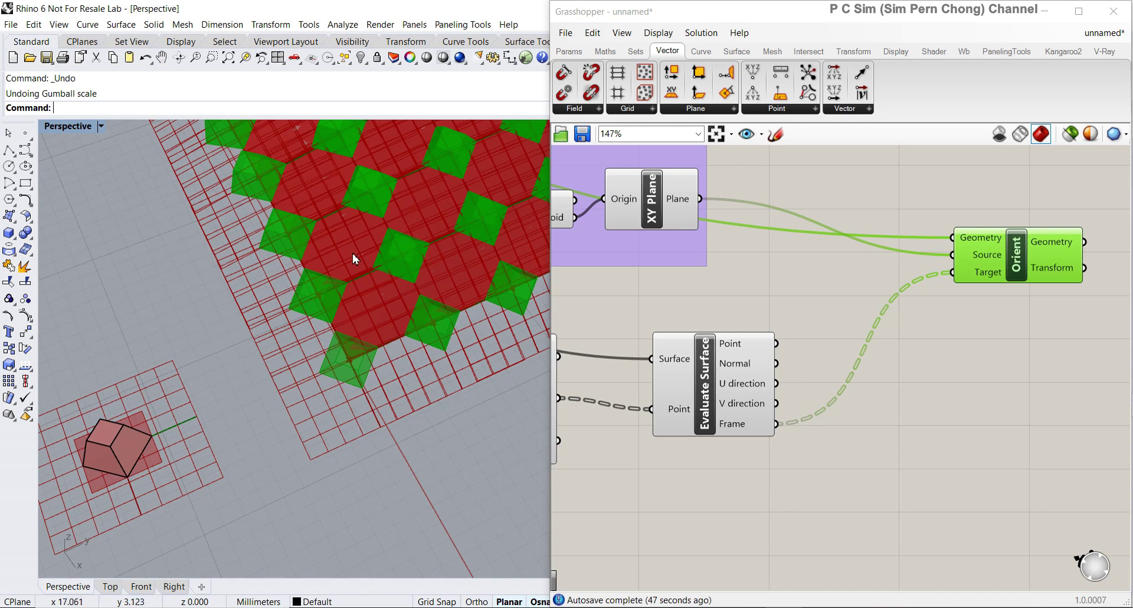
scroll(349, 236, "down", 2)
right_click_drag(349, 236, 412, 262)
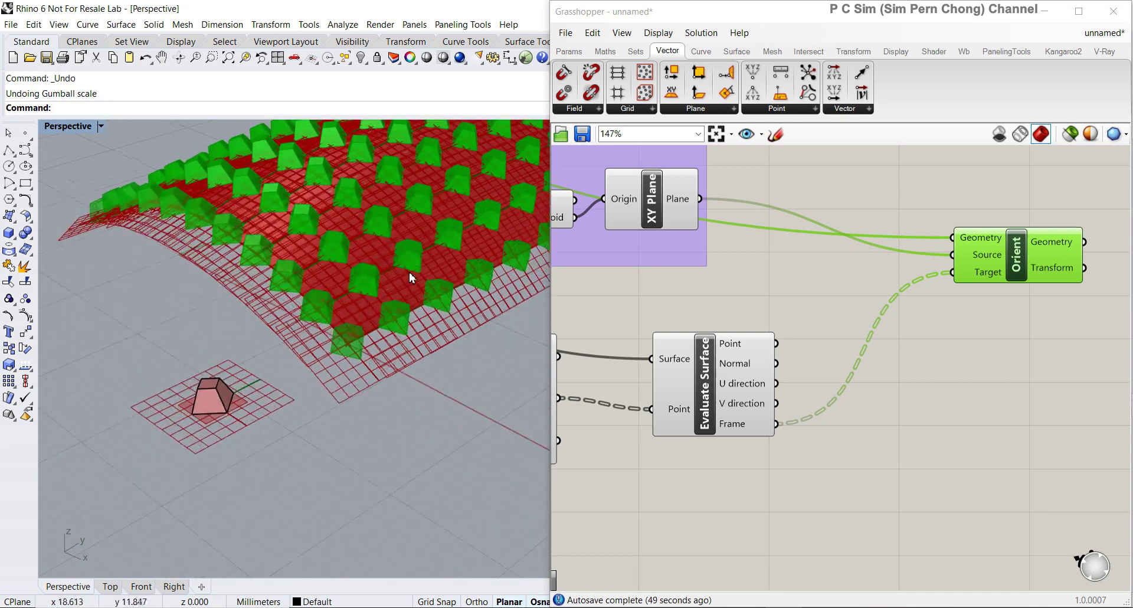
right_click_drag(565, 404, 1002, 394)
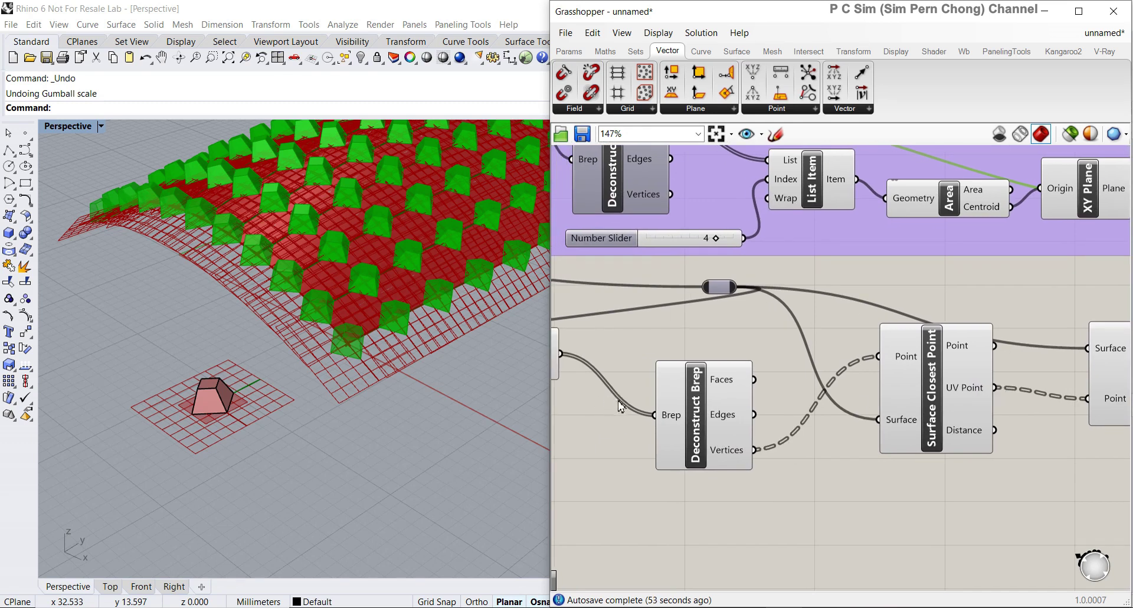
scroll(348, 331, "up", 5)
scroll(345, 326, "up", 2)
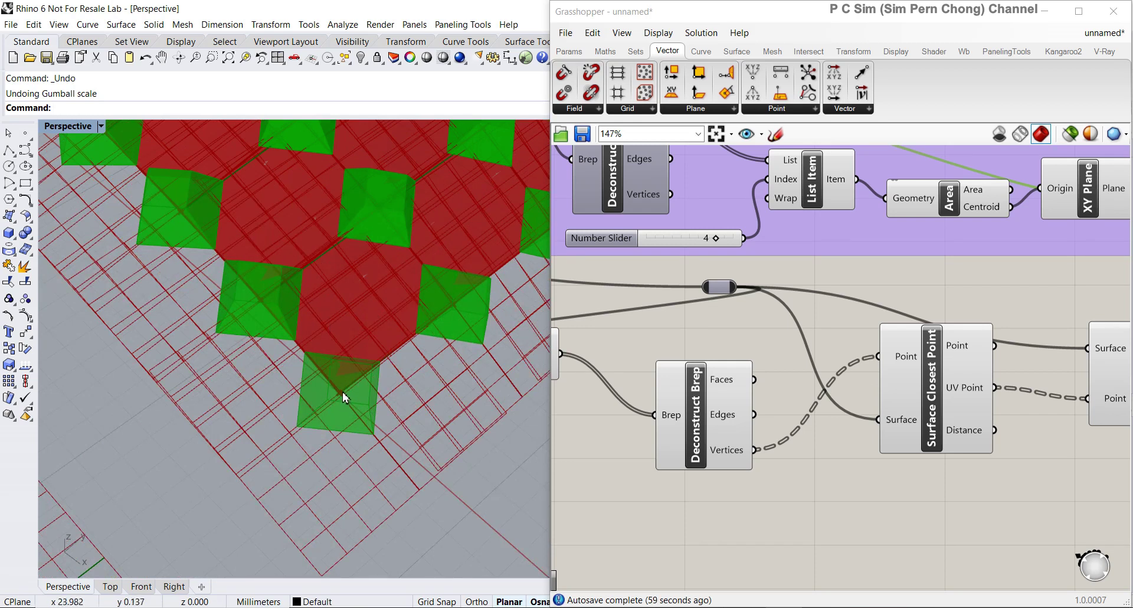
right_click_drag(350, 333, 384, 274)
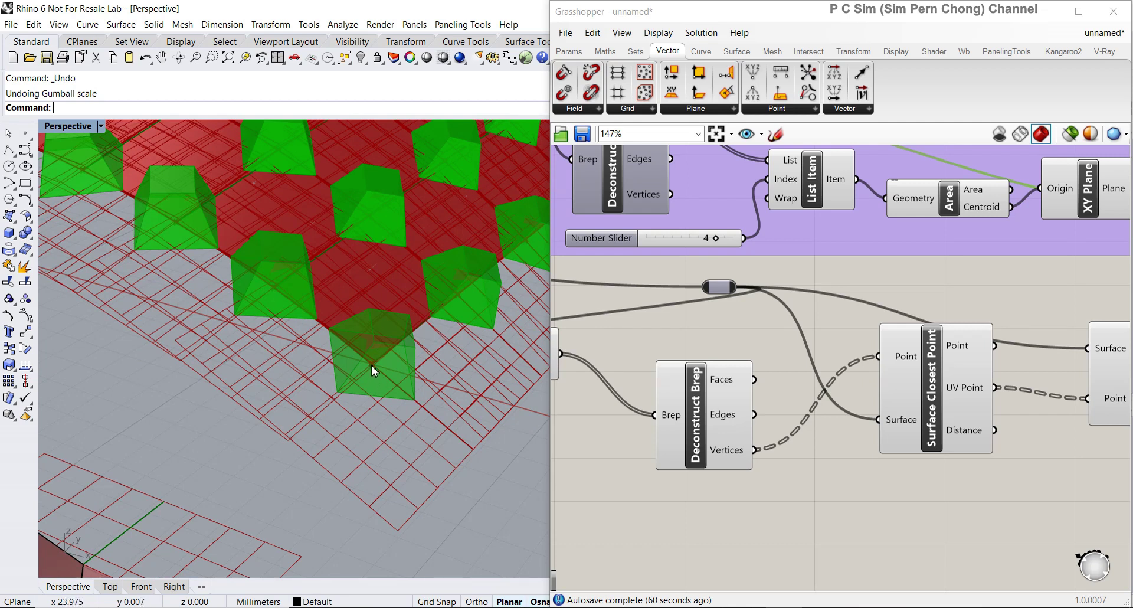
right_click_drag(370, 271, 376, 239)
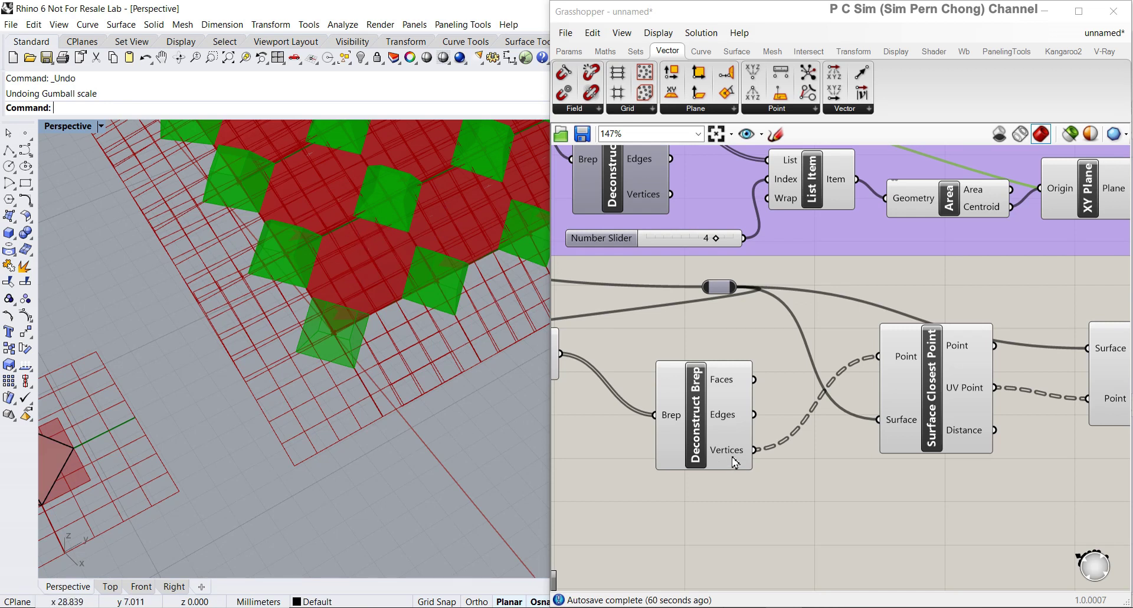
Move Evaluate Surface and Surface Closest Point farther along the row to make room after Deconstruct Brep
scroll(737, 462, "down", 3)
right_click_drag(761, 458, 909, 459)
scroll(891, 463, "up", 3)
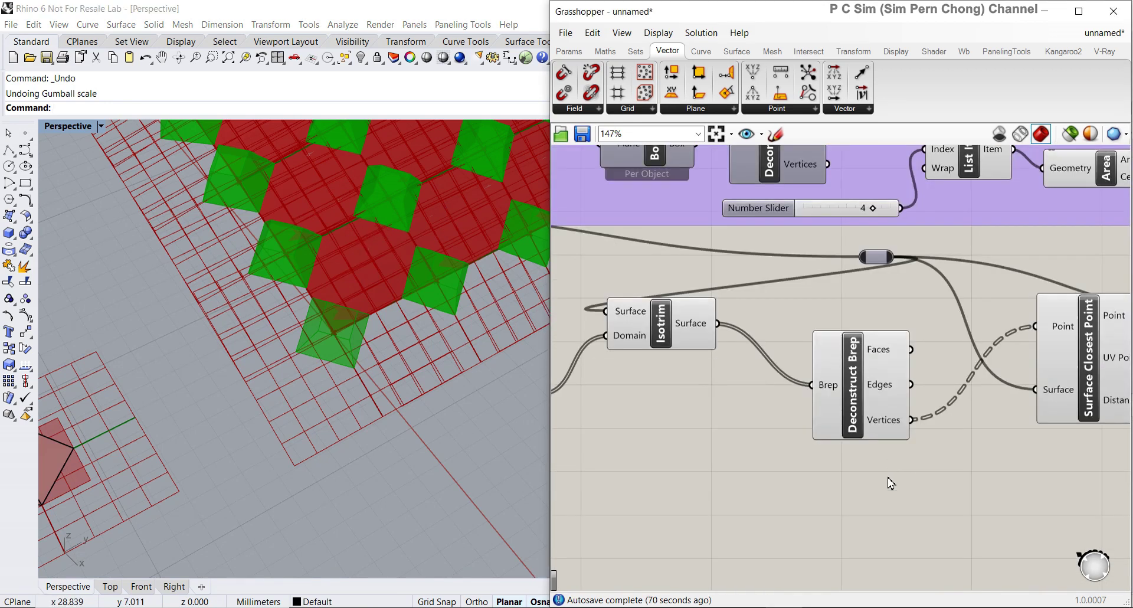
left_click(856, 416)
scroll(885, 466, "down", 2)
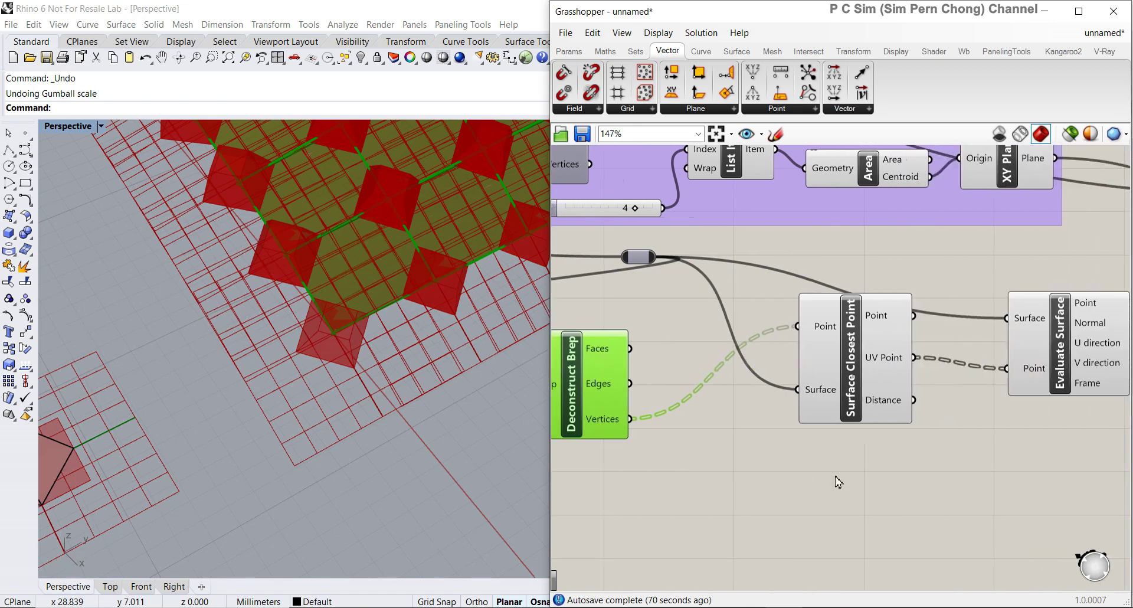
left_click_drag(984, 390, 1048, 389)
left_click_drag(859, 390, 971, 397)
left_click(678, 412)
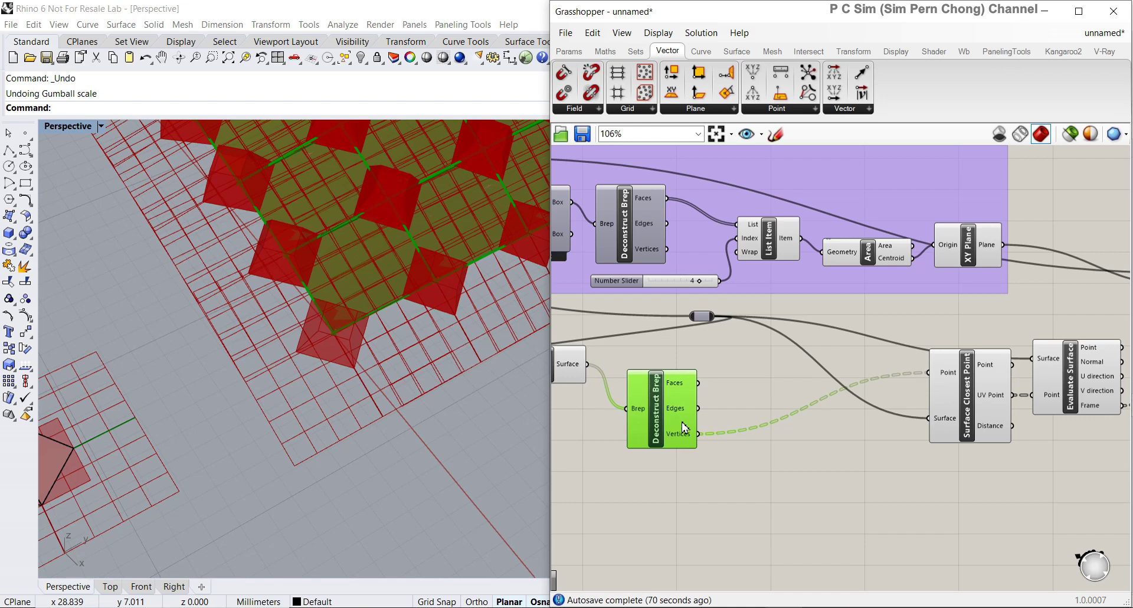
Examine the panels highlighted by the lower Deconstruct Brep and its Faces output against the oriented blocks
scroll(682, 424, "up", 2)
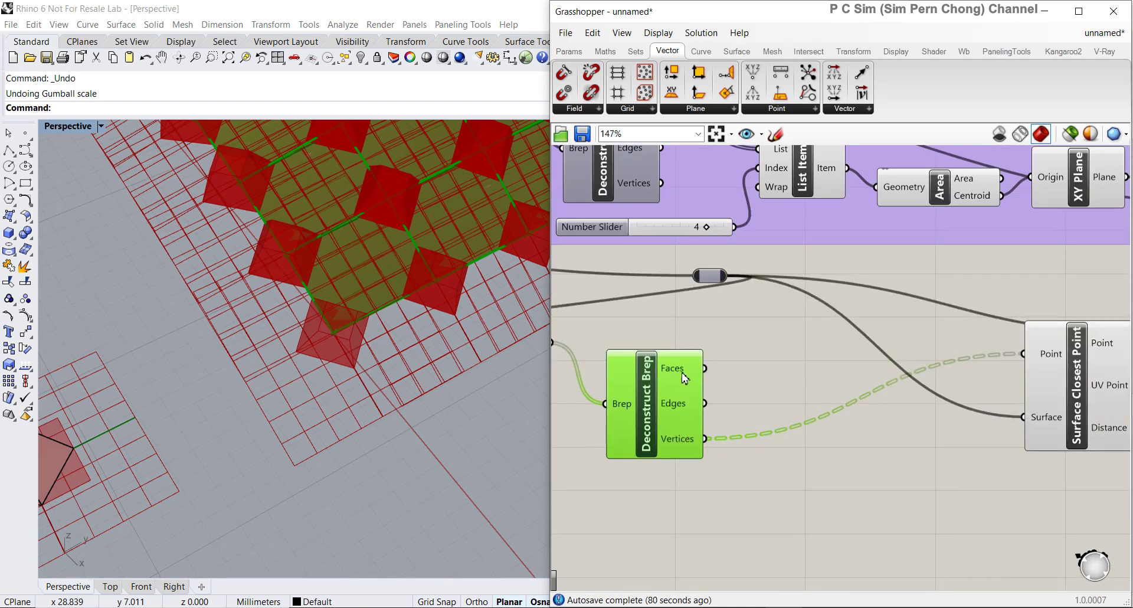
scroll(654, 383, "down", 3)
right_click_drag(654, 384, 855, 384)
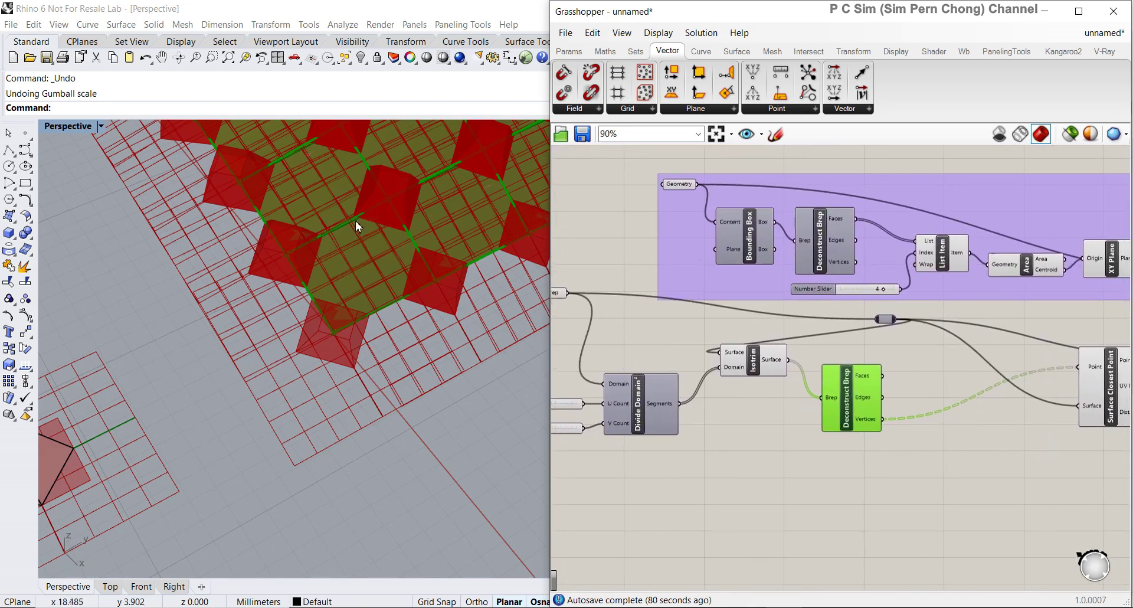
mouse_move(407, 283)
right_mouse_down()
mouse_move(397, 284)
mouse_move(430, 254)
mouse_move(407, 264)
right_mouse_up()
scroll(386, 272, "up", 3)
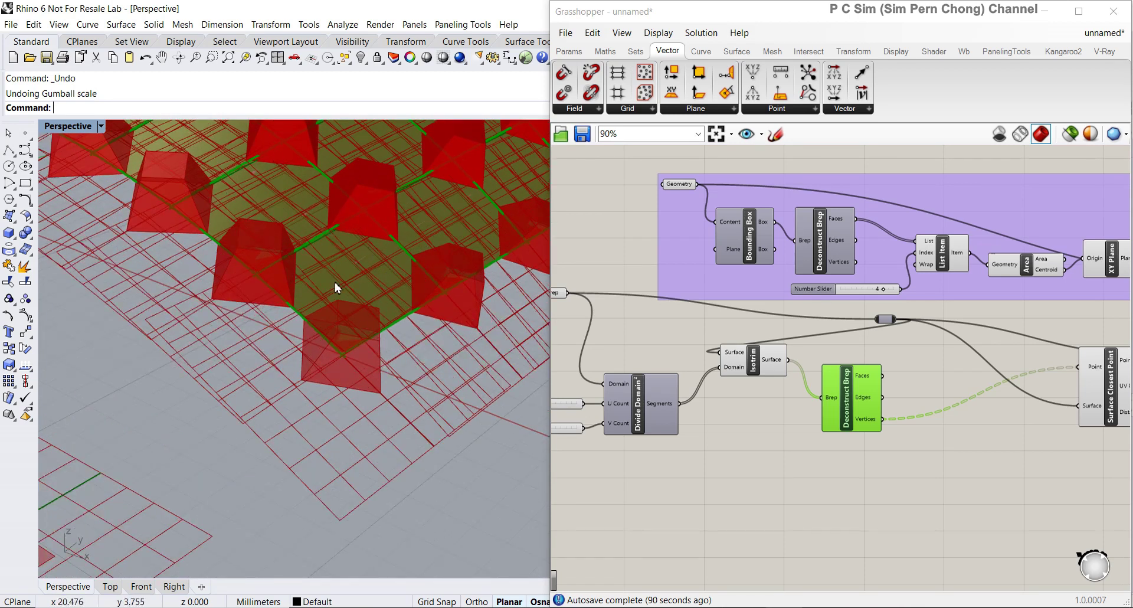
right_click_drag(889, 444, 745, 448)
left_click_drag(719, 409, 718, 412)
scroll(814, 440, "up", 2)
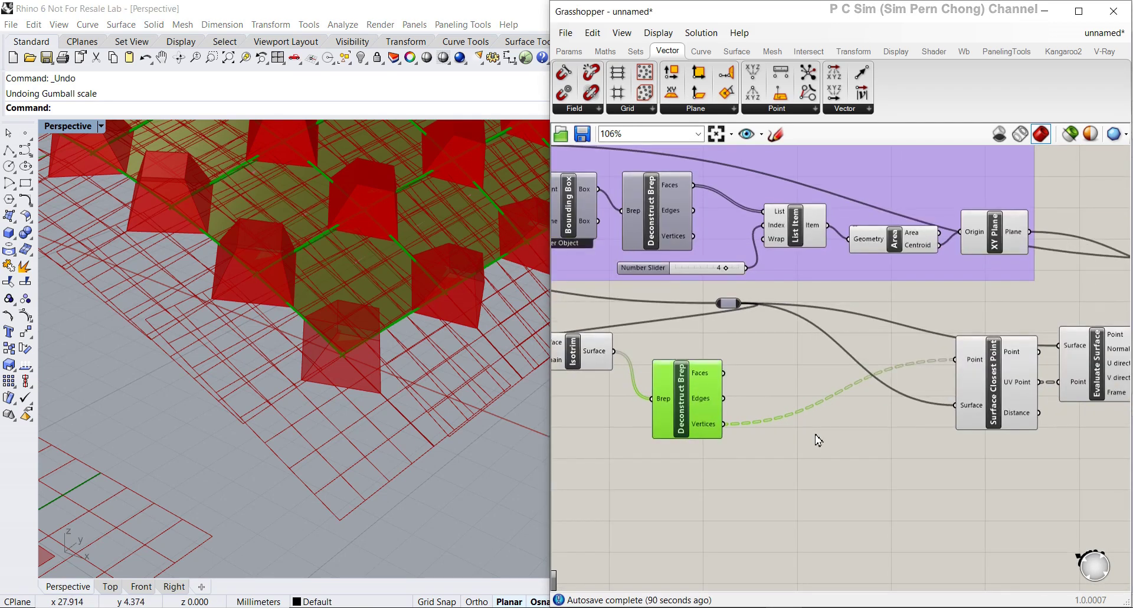
Add an Area component and place it between Deconstruct Brep and Surface Closest Point
left_click_drag(968, 395, 968, 407)
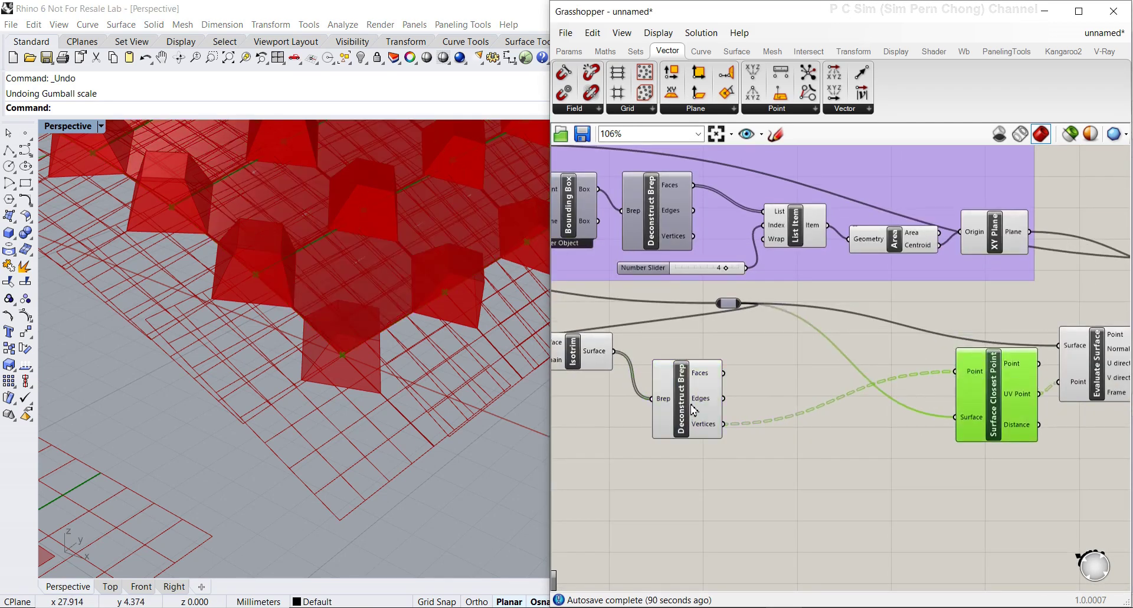
left_click_drag(693, 411, 701, 410)
right_click_drag(803, 386, 784, 374)
double_click(795, 379)
type("are")
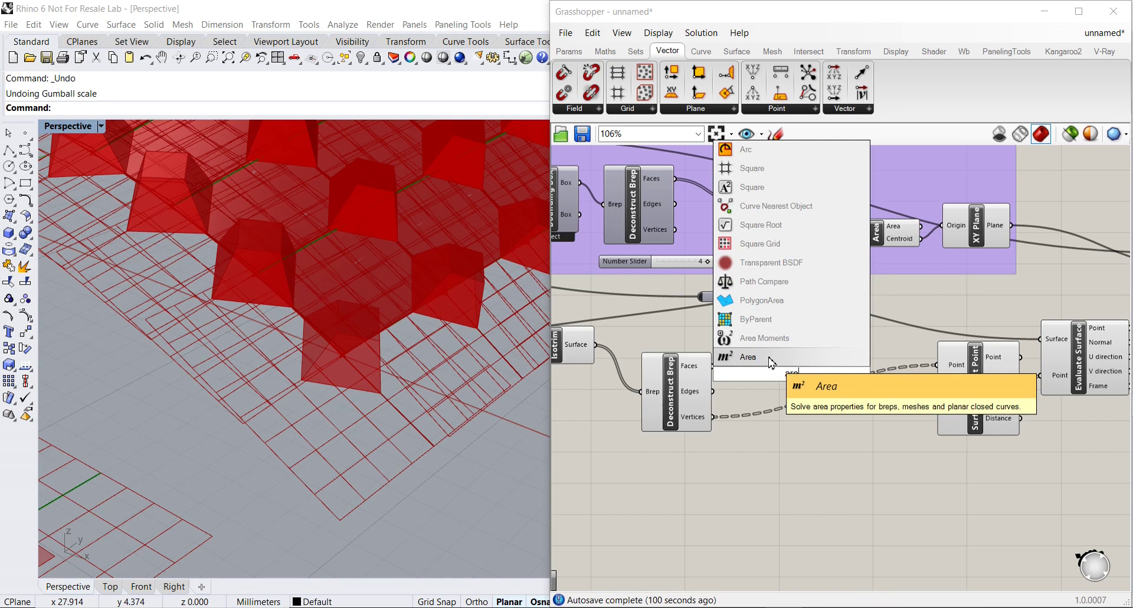
left_click(772, 362)
left_click_drag(803, 387, 821, 438)
scroll(829, 430, "up", 2)
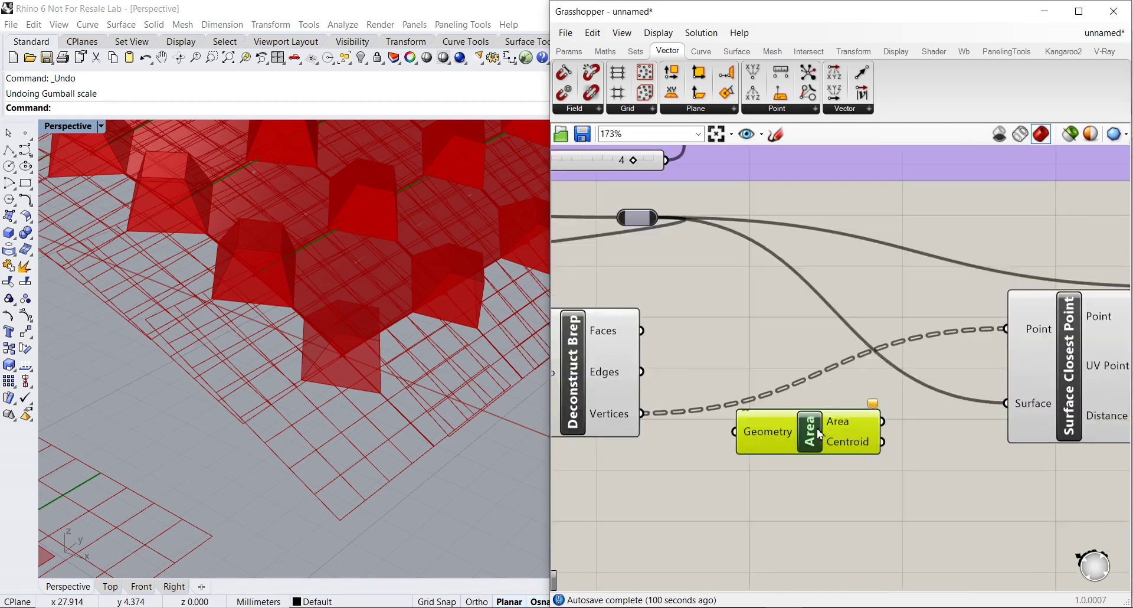
left_click_drag(803, 429, 779, 361)
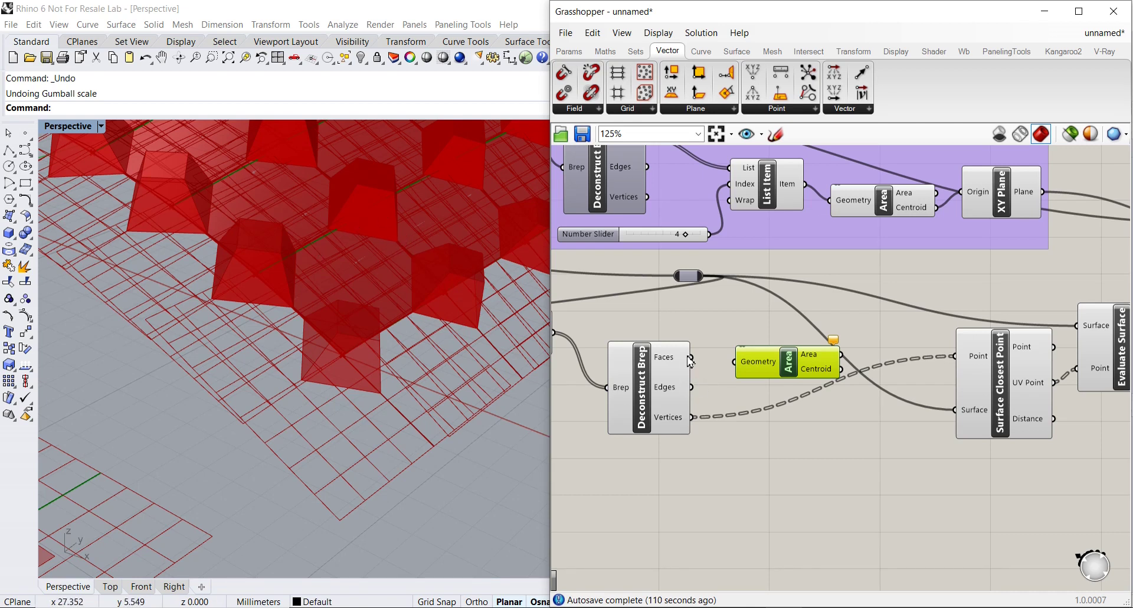
Connect Deconstruct Brep's Faces output to Area's Geometry input and move Area closer to Deconstruct Brep
left_click_drag(693, 358, 780, 372)
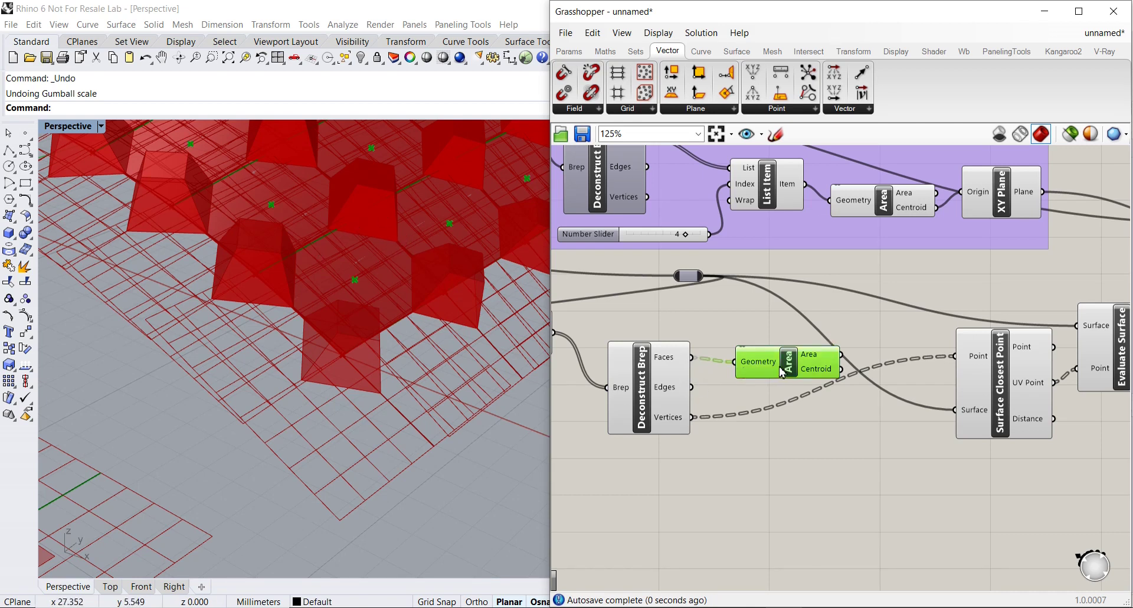
right_click_drag(798, 369, 770, 382)
scroll(417, 322, "down", 2)
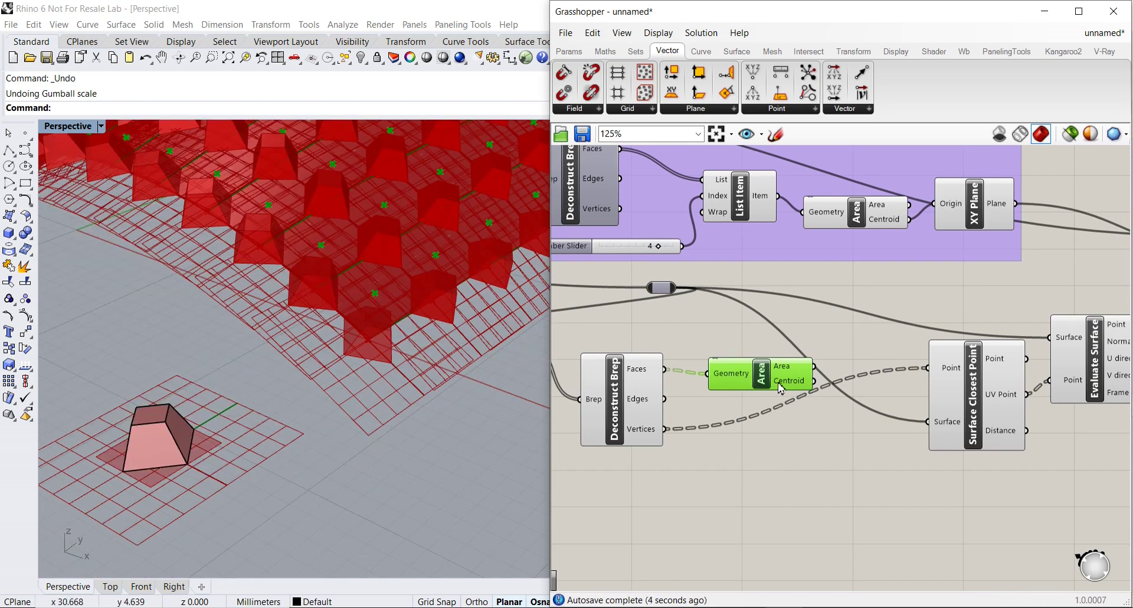
left_click_drag(781, 388, 751, 384)
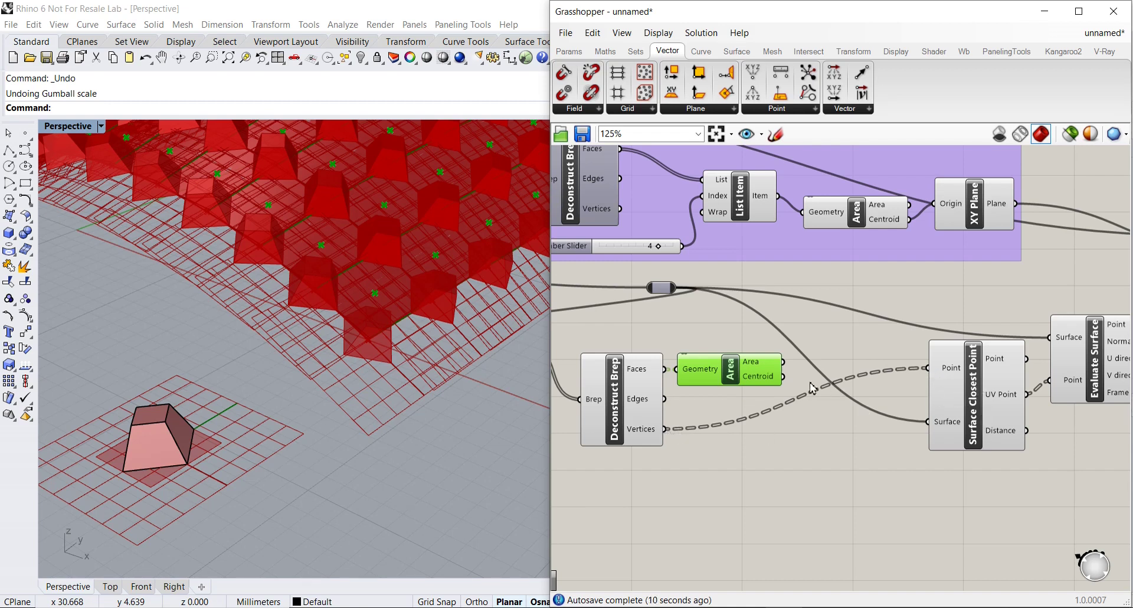
Replace Surface Closest Point's Point input with Area's Centroid output and check the repositioned blocks on the surface
left_click_drag(784, 376, 928, 368)
scroll(366, 361, "down", 3)
right_click_drag(363, 356, 430, 374)
scroll(430, 374, "down", 5)
right_click_drag(926, 423, 713, 432)
right_click_drag(337, 358, 356, 406)
scroll(393, 297, "up", 5)
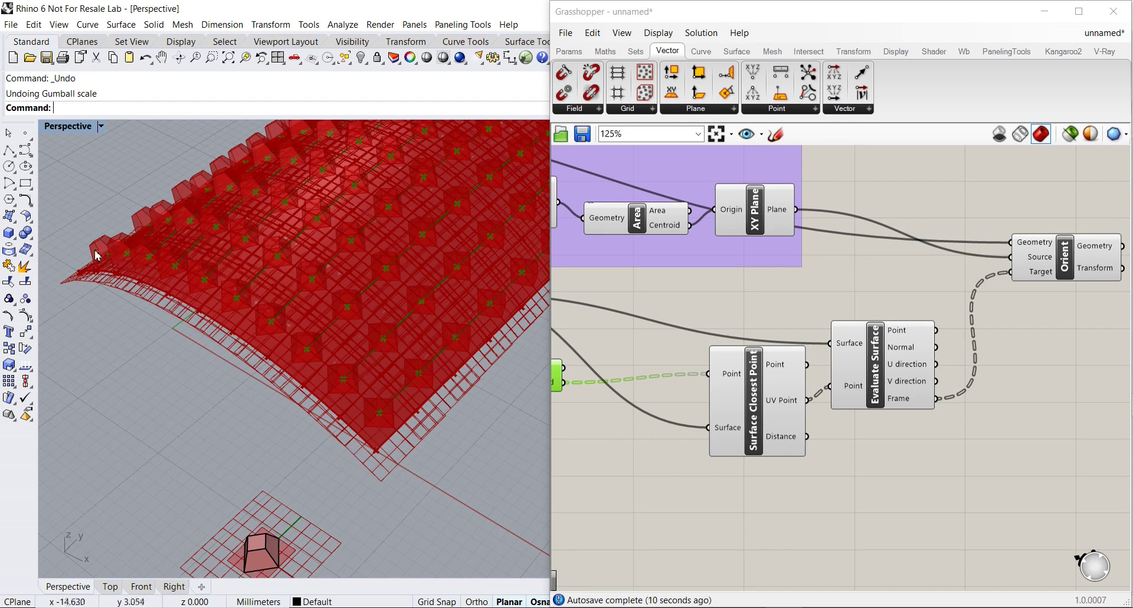
Add a Custom Preview component beside Orient and connect Orient's Geometry output to its Geometry input
left_click(257, 552)
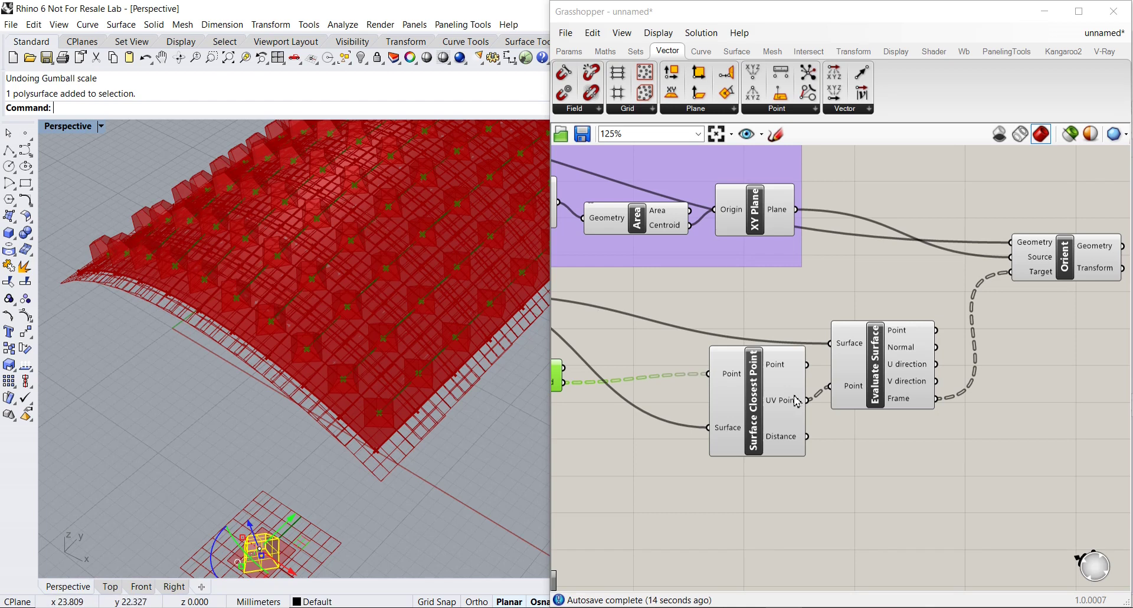
right_click_drag(1020, 313, 843, 322)
left_click_drag(886, 263, 876, 268)
right_click_drag(878, 272, 799, 311)
left_click(892, 53)
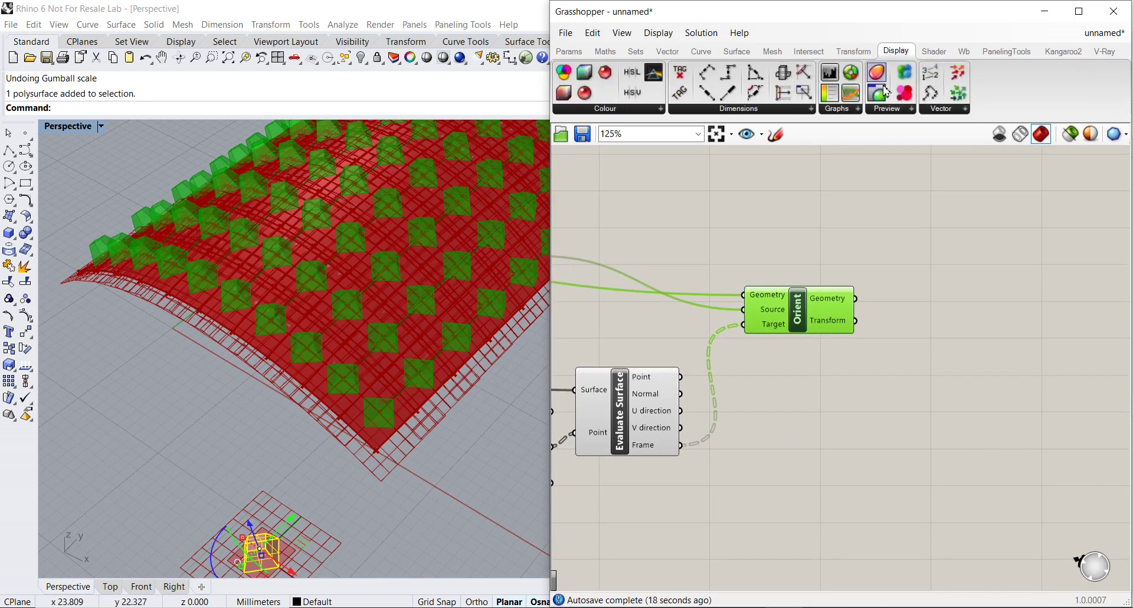
left_click(850, 109)
left_click(894, 110)
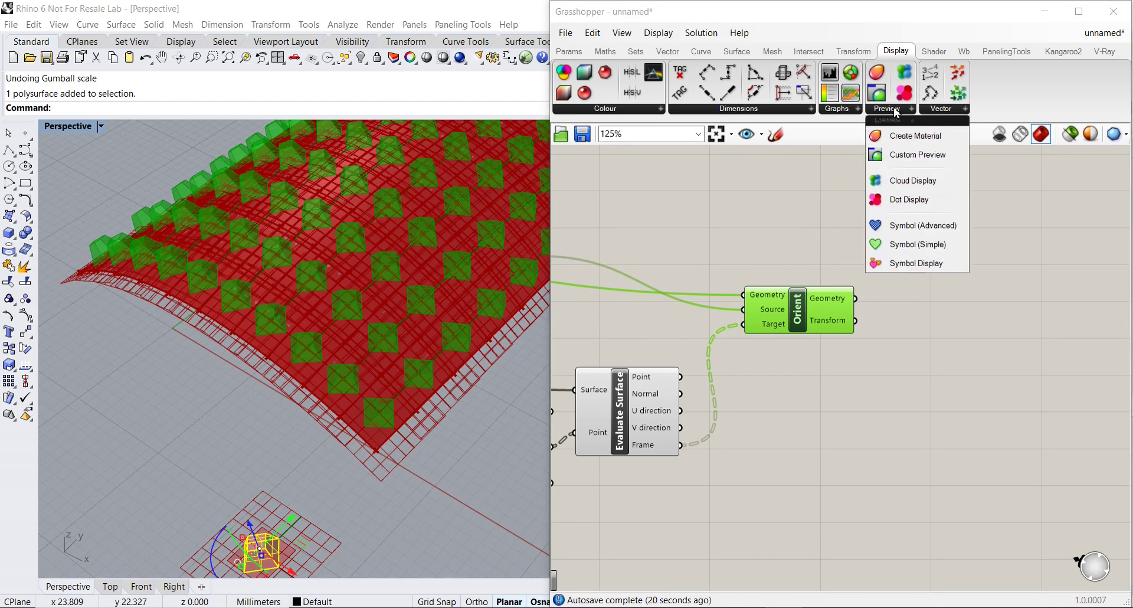
left_click_drag(915, 156, 990, 240)
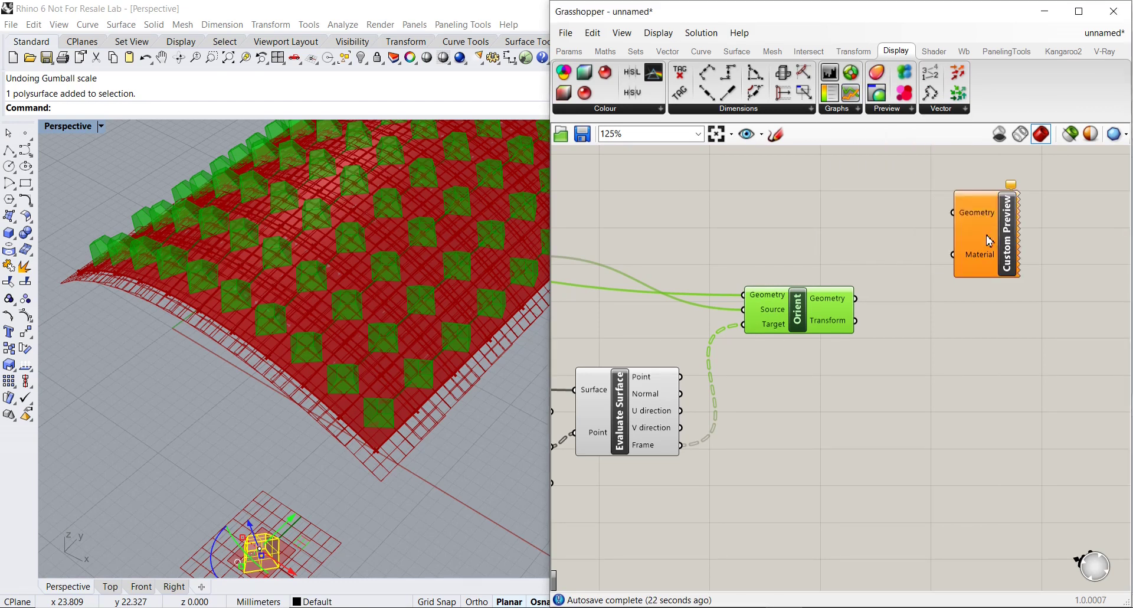
left_click_drag(857, 300, 953, 212)
Set the Perspective viewport to Shaded display and examine the previewed blocks across the curved surface, close up and as a whole
scroll(467, 431, "down", 5)
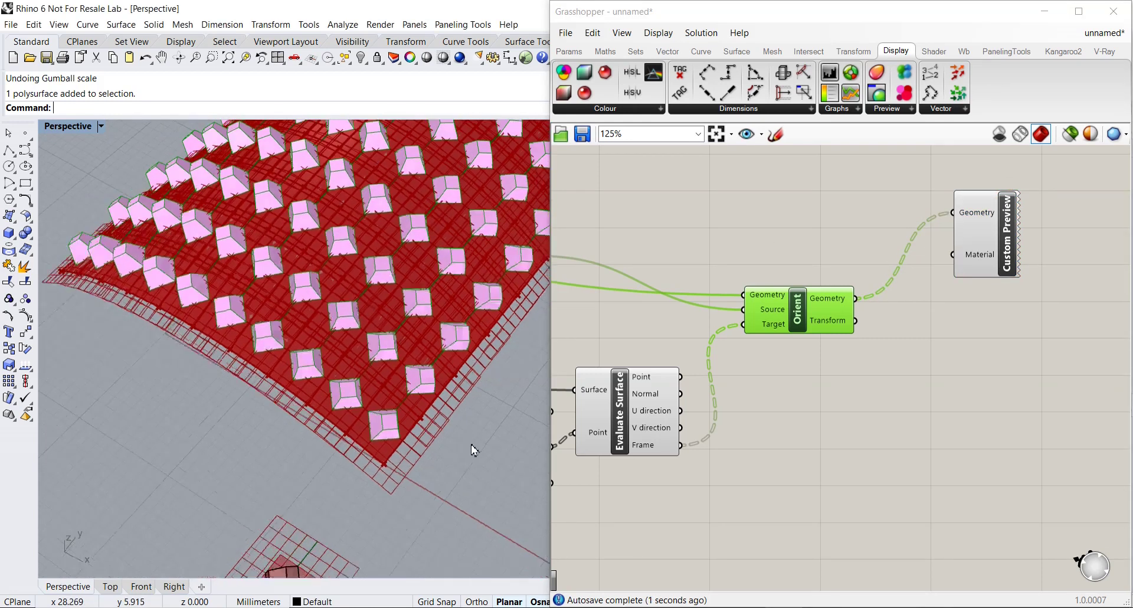
key("ctrl+alt+s")
scroll(460, 442, "up", 10)
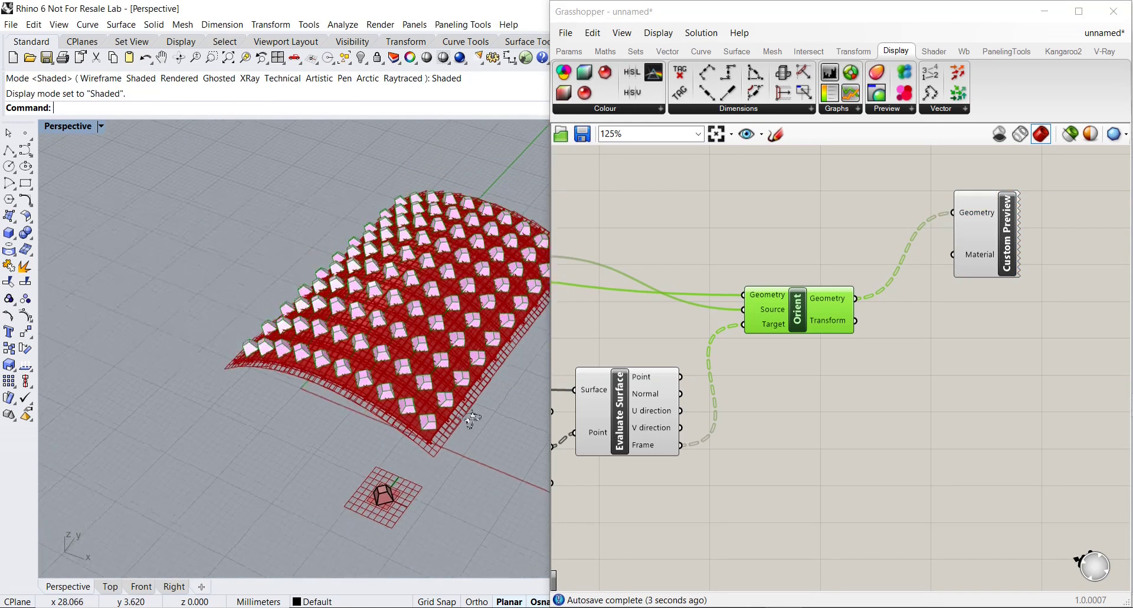
scroll(368, 460, "up", 5)
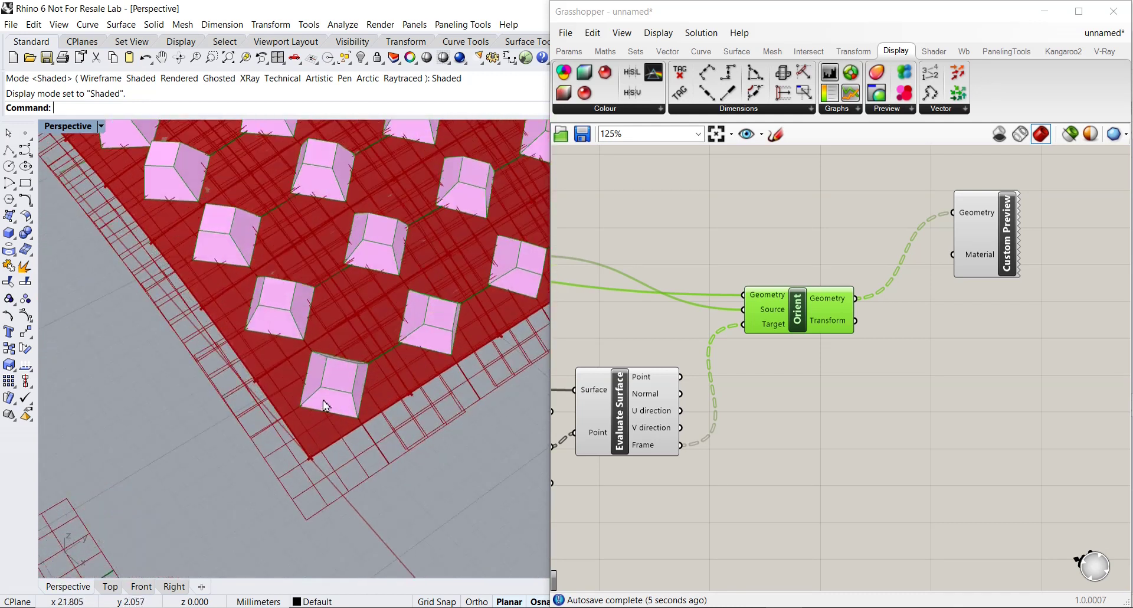
scroll(364, 267, "down", 3)
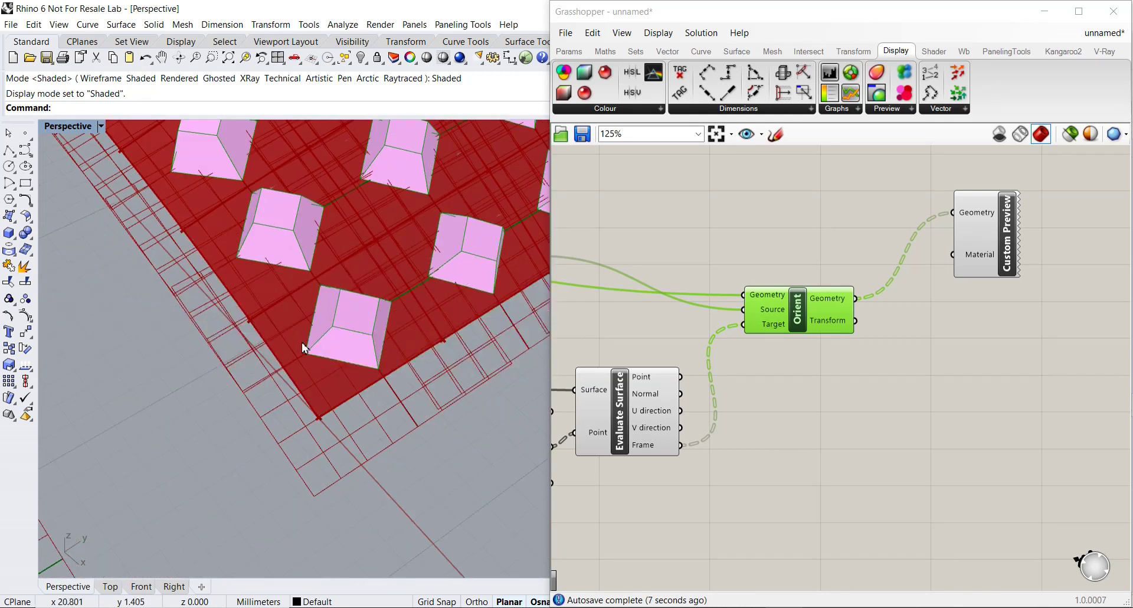
scroll(345, 310, "down", 5)
right_click_drag(343, 308, 390, 286)
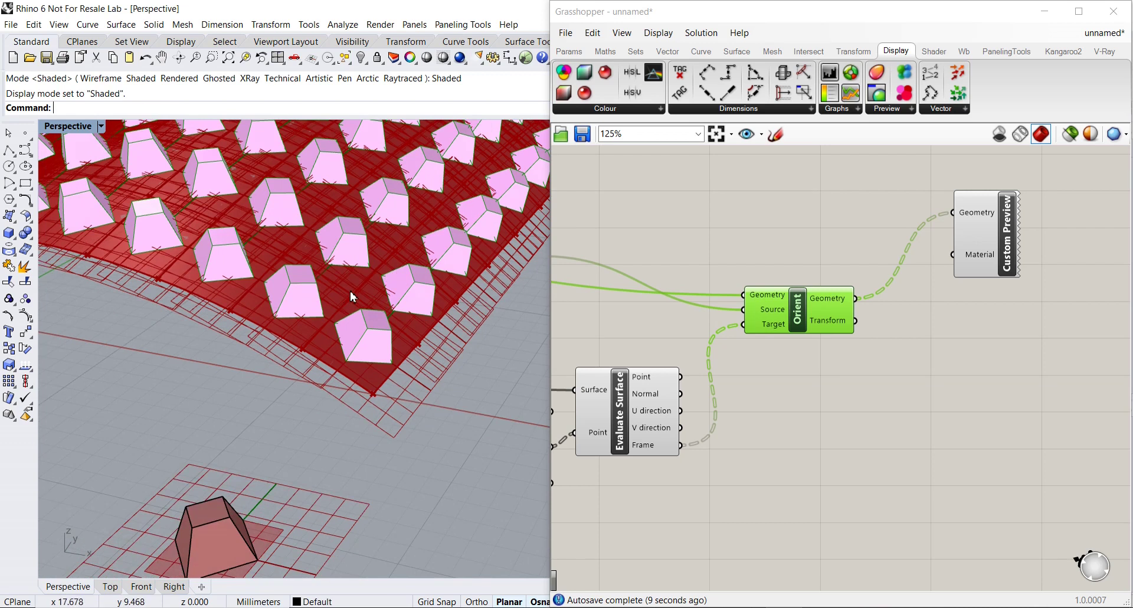
scroll(389, 332, "down", 3)
right_click_drag(403, 328, 335, 368)
scroll(377, 337, "down", 5)
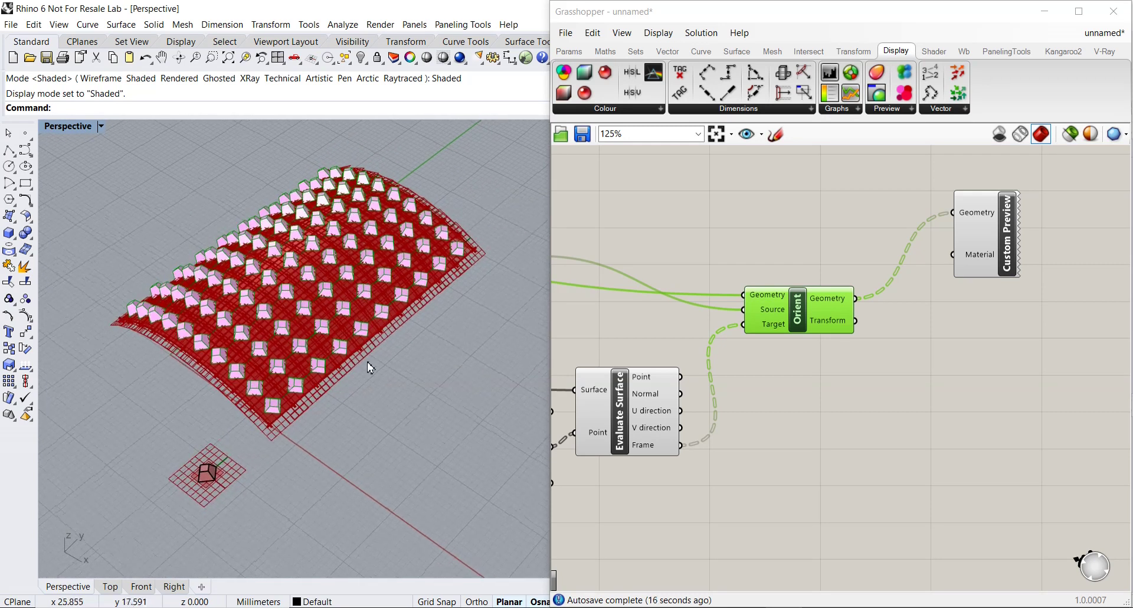
Nudge Custom Preview closer to Orient's level and maximize the Grasshopper window to show the whole definition
scroll(715, 425, "down", 4)
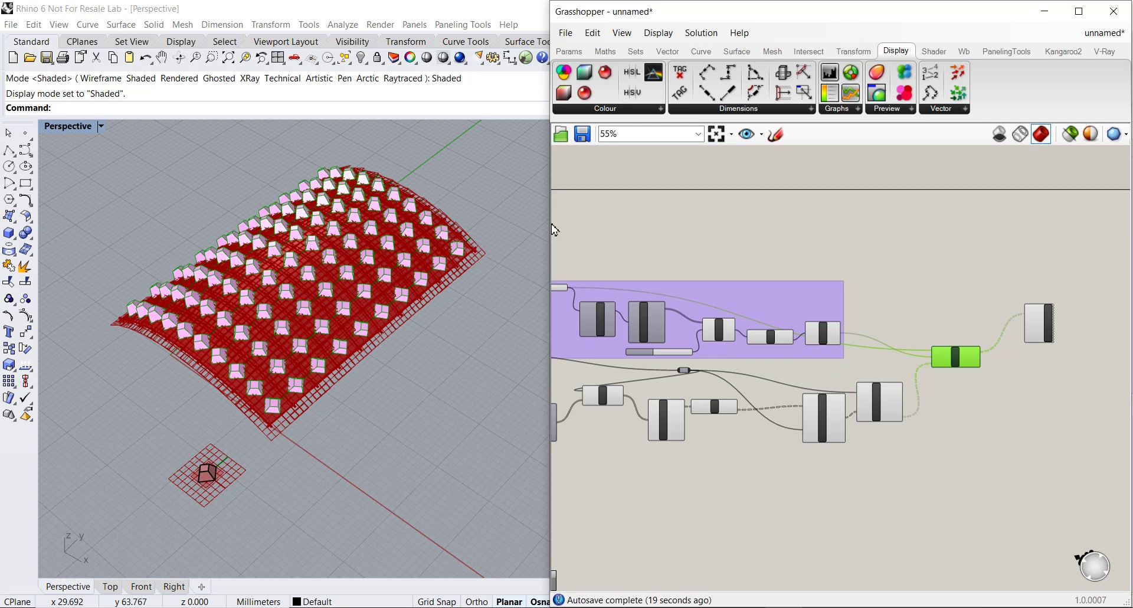
left_click_drag(551, 224, 464, 224)
scroll(620, 245, "up", 4)
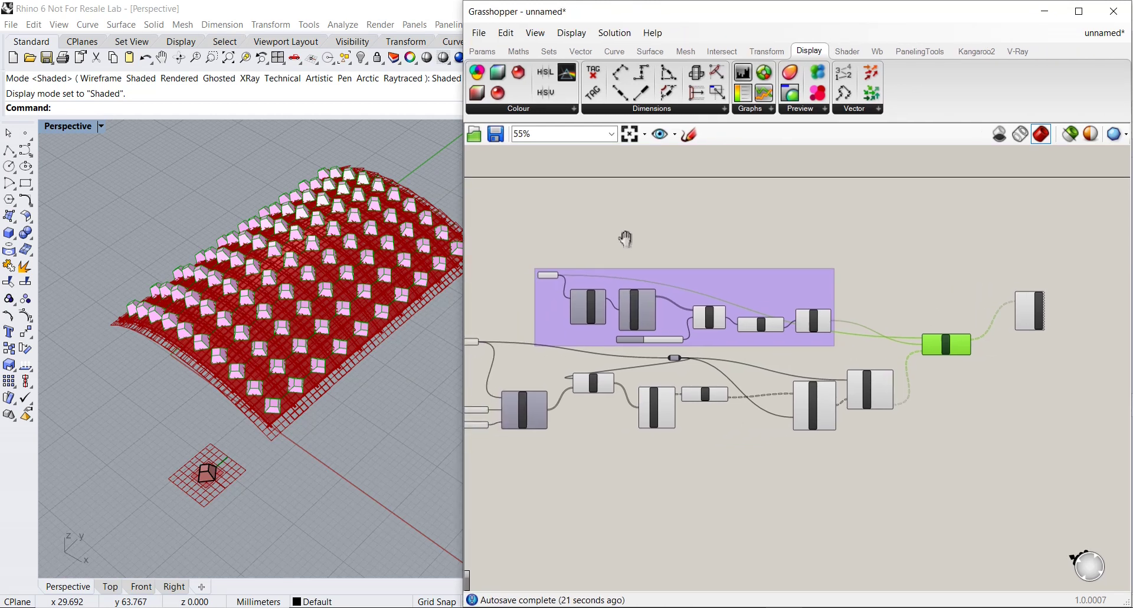
right_click_drag(789, 336, 569, 319)
left_click_drag(1051, 295, 1046, 312)
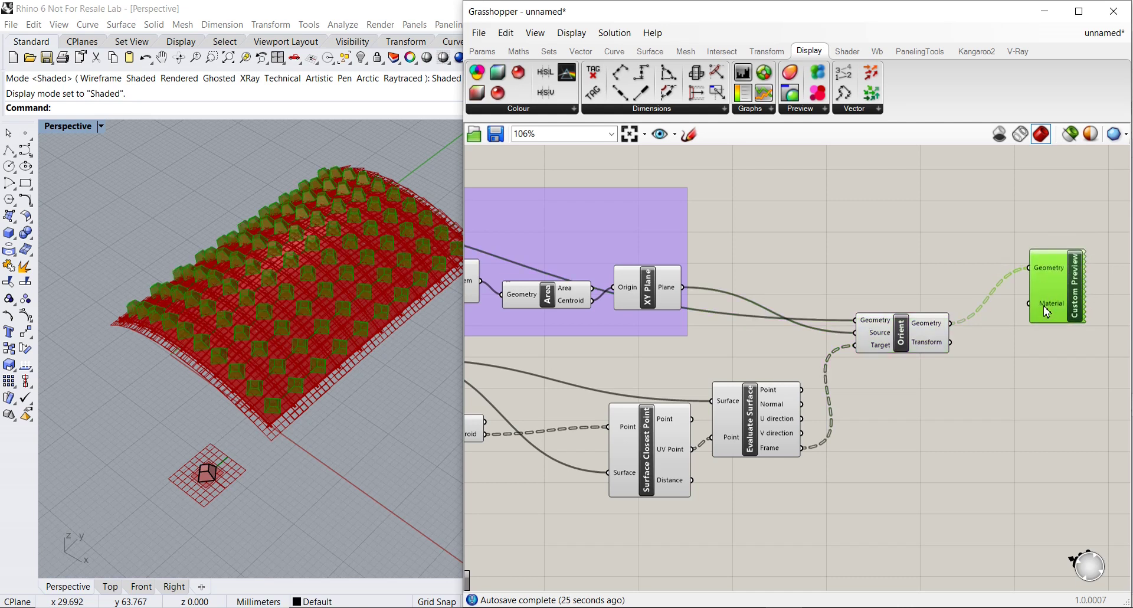
right_click_drag(767, 288, 940, 283)
left_click(1079, 11)
right_click_drag(507, 317, 791, 319)
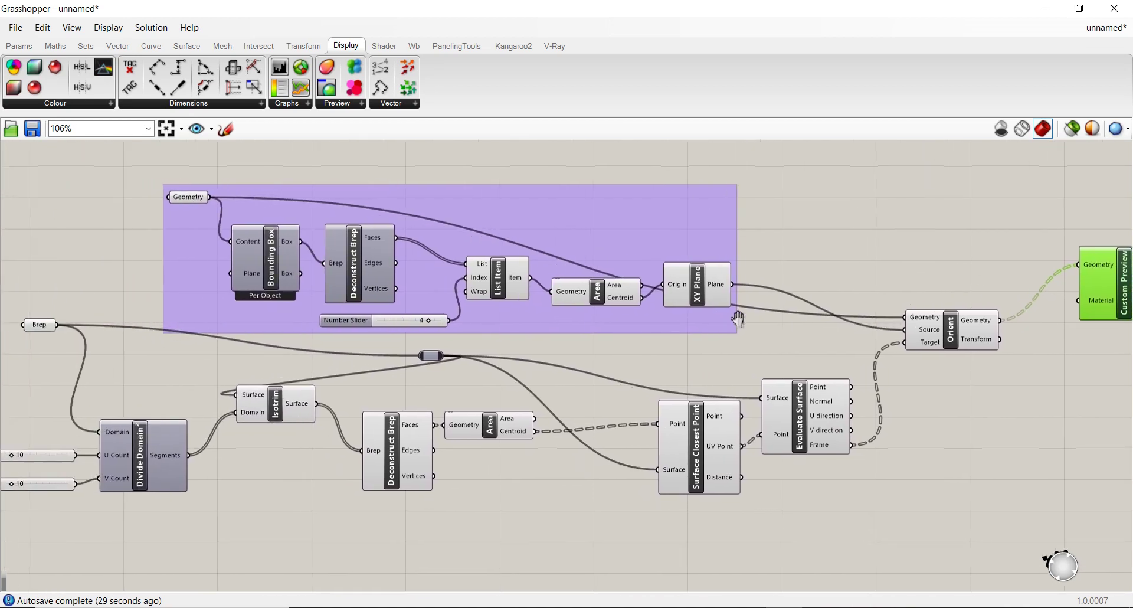
scroll(791, 318, "down", 1)
Tidy the layout by moving Surface Closest Point, Evaluate Surface, Orient and Custom Preview closer to the components that feed them
right_click_drag(716, 325, 686, 330)
left_click_drag(709, 401, 676, 404)
left_click_drag(780, 405, 772, 406)
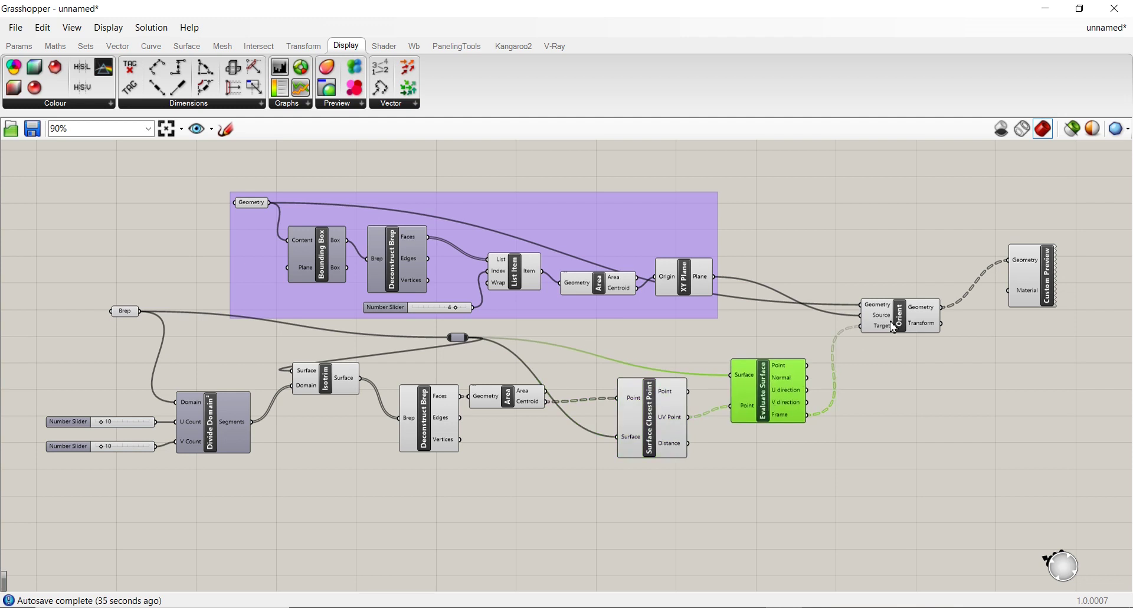
left_click_drag(893, 330, 865, 328)
left_click_drag(1021, 278, 984, 303)
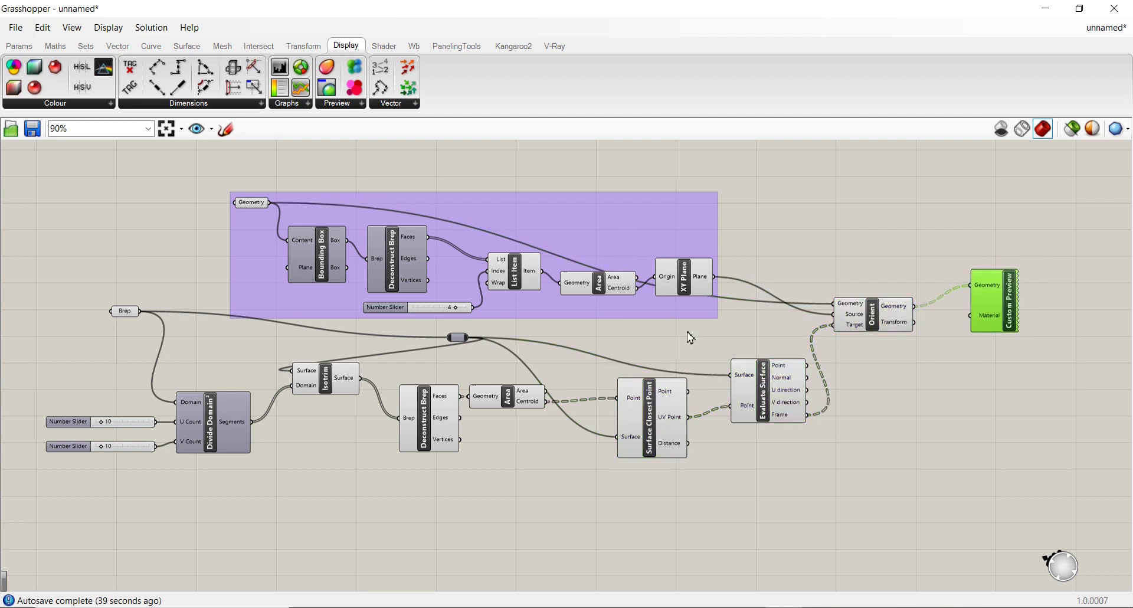
right_click_drag(690, 337, 706, 341)
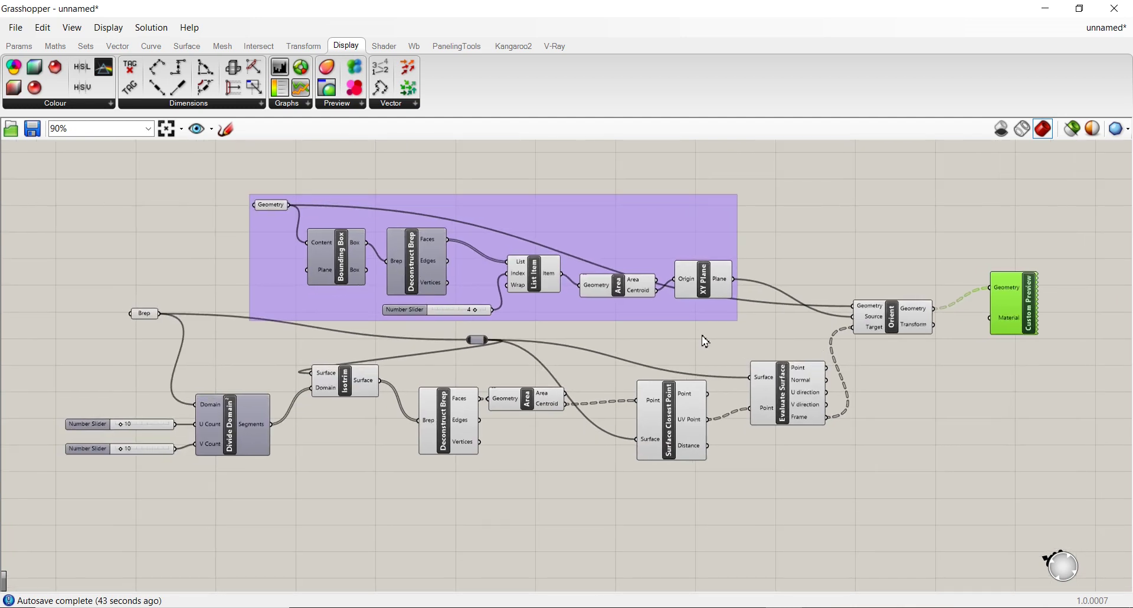